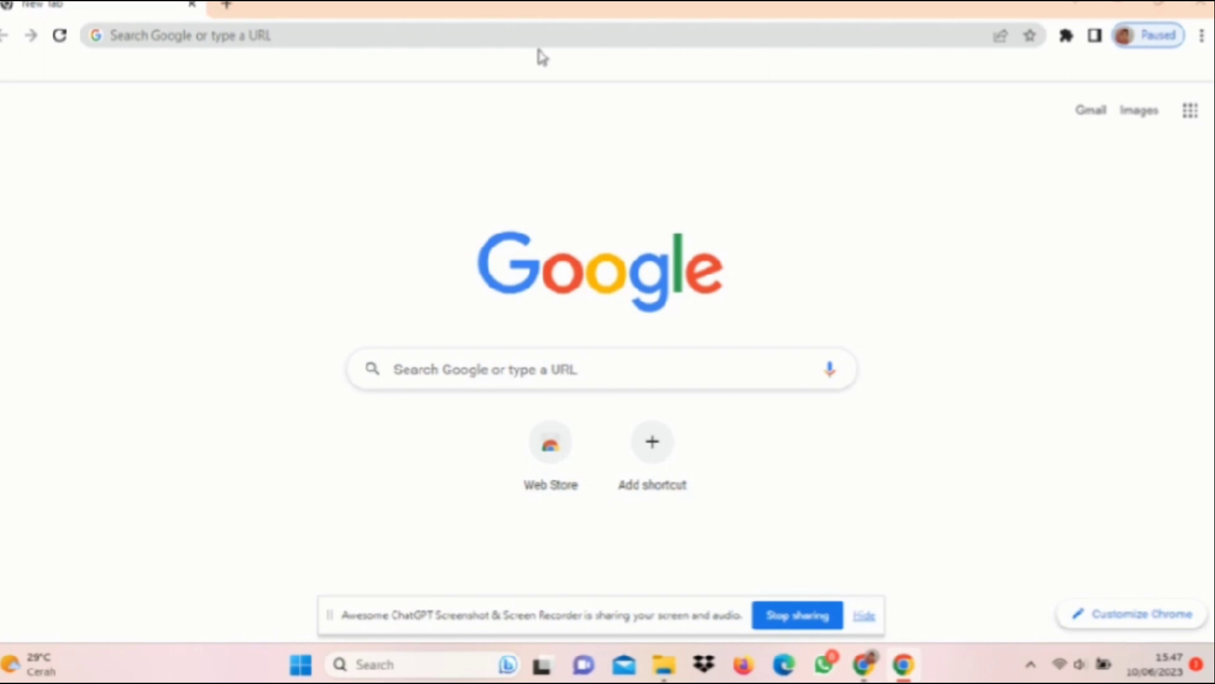
Step: Search the web for "google classroom", open its login page and choose to sign in with a Google account
click(543, 42)
text(googl)
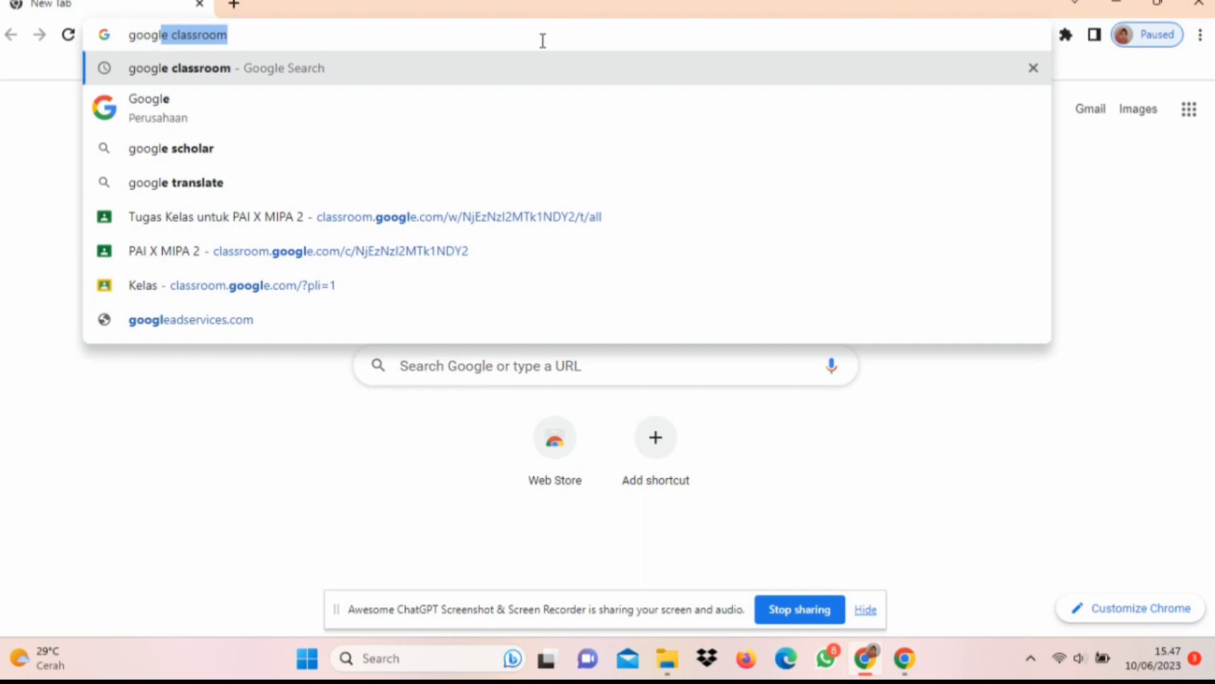
text(e classroom)
key(Return)
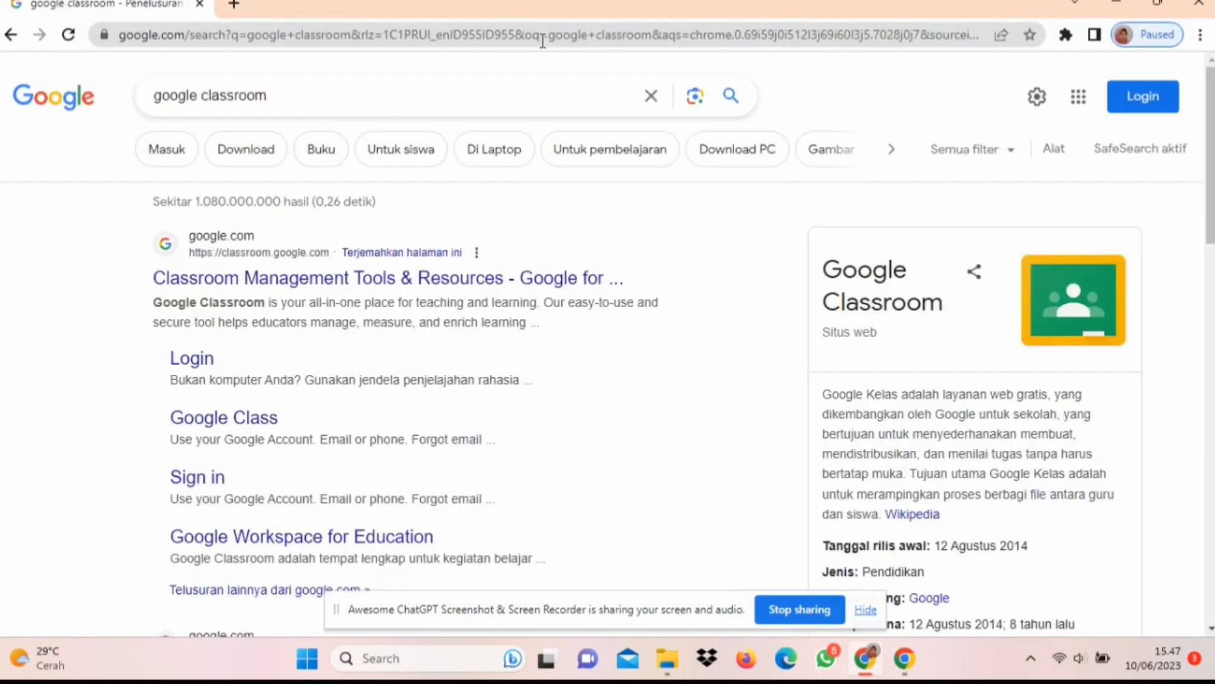
click(193, 359)
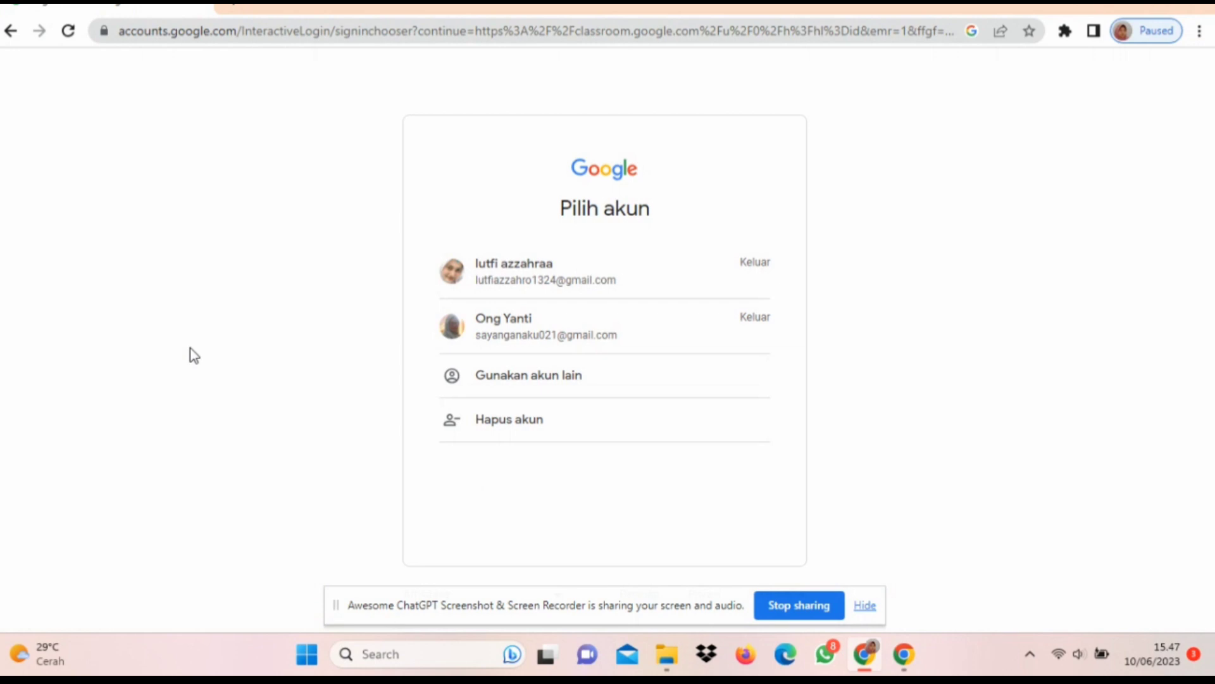
click(480, 393)
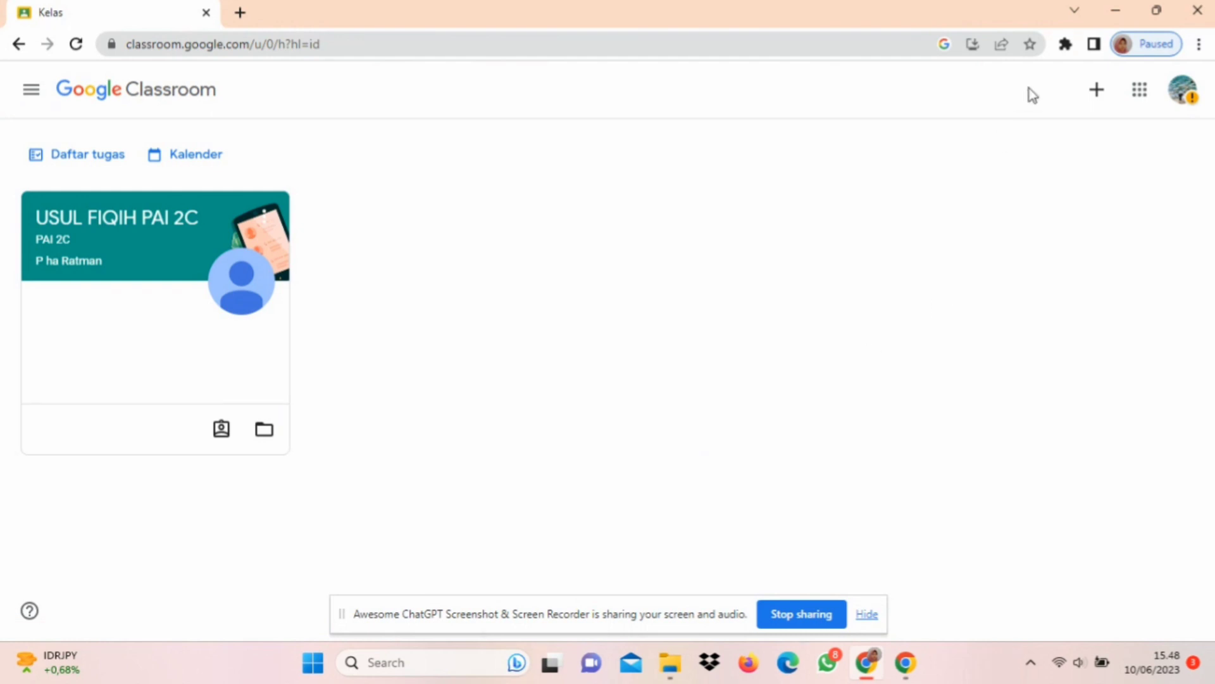
Step: View the form for joining a class with a class code, and close it without joining
click(1109, 100)
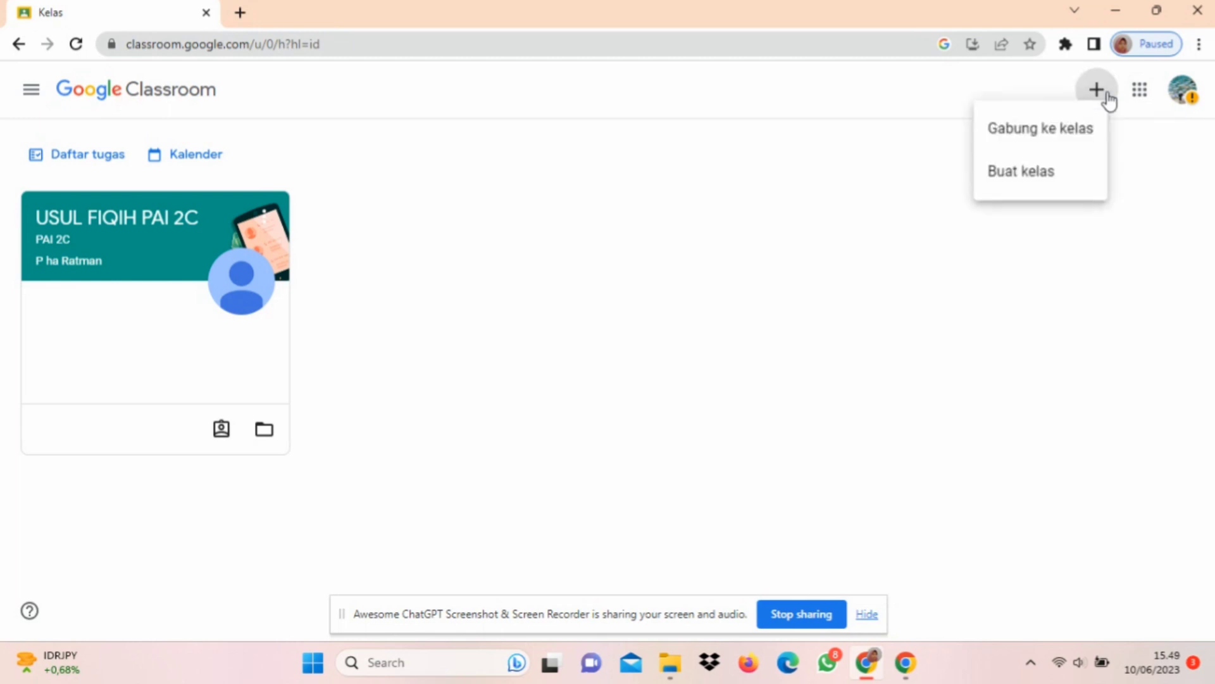
click(1094, 148)
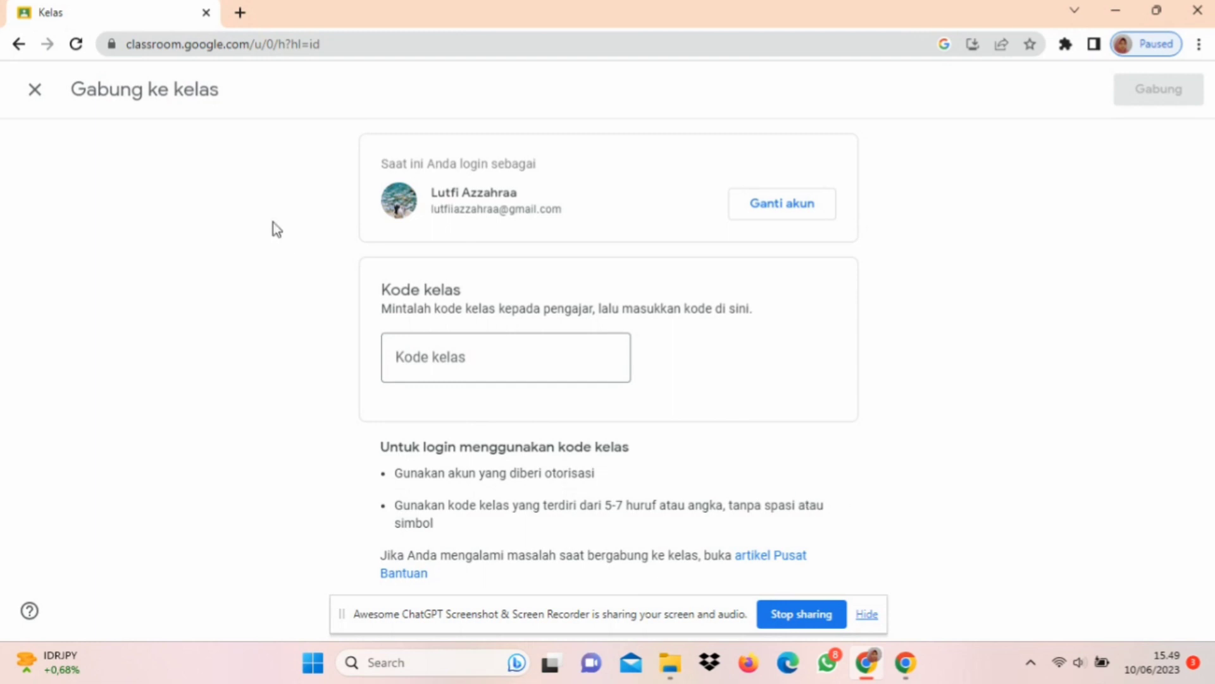
click(35, 94)
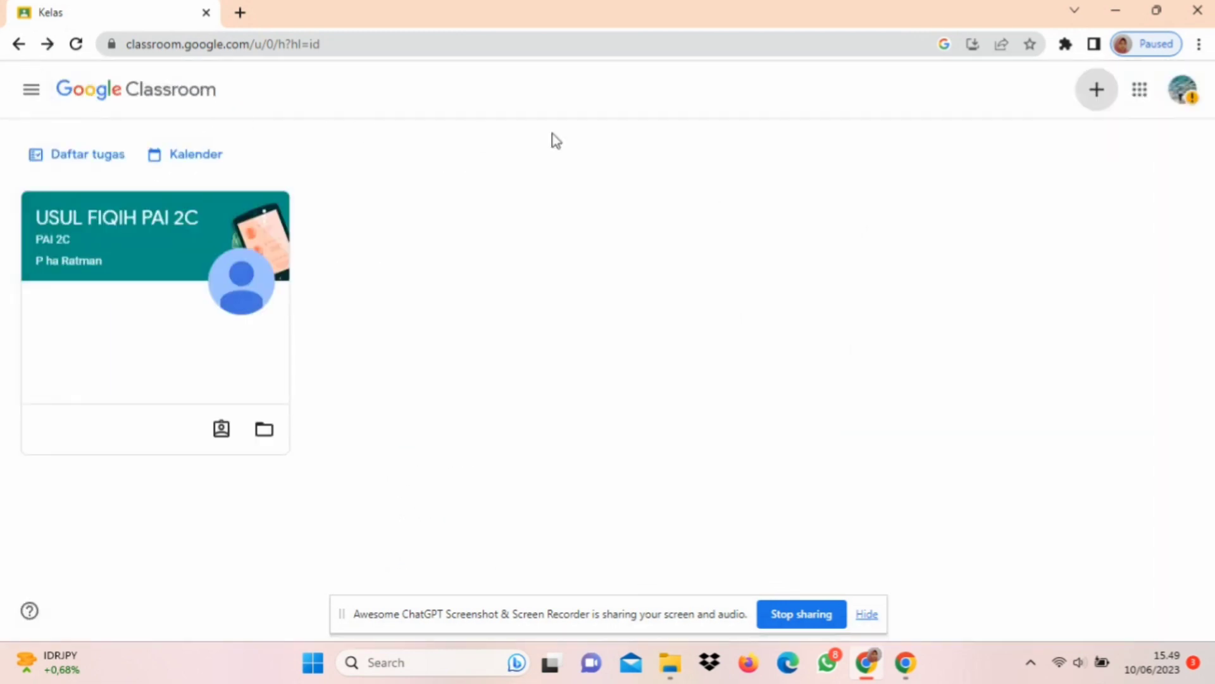
Step: Start creating a new class and accept the notice about not using Classroom at a school with students
click(1102, 109)
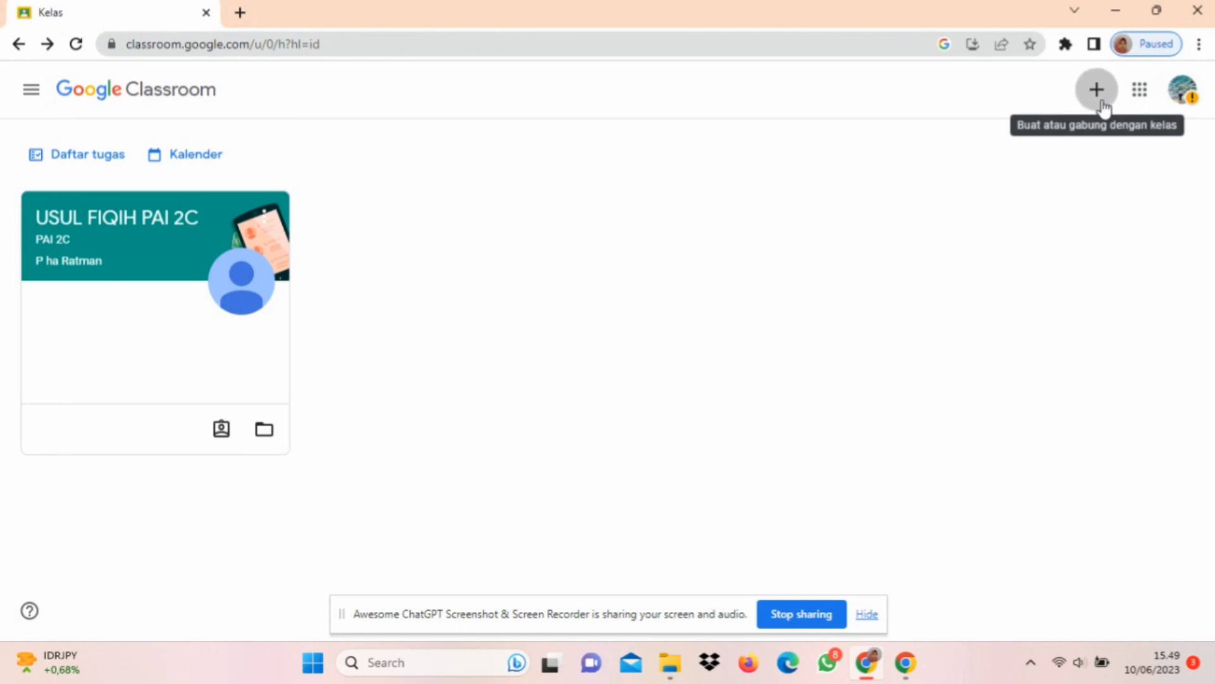
click(1055, 177)
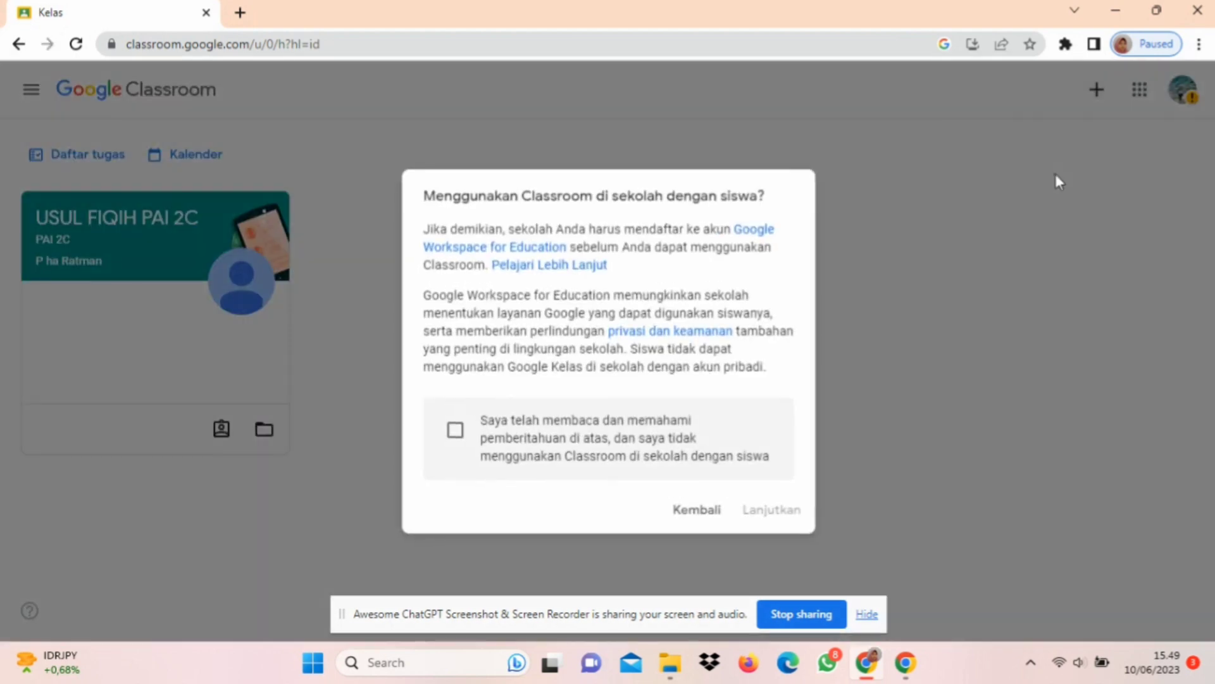
click(455, 433)
click(750, 510)
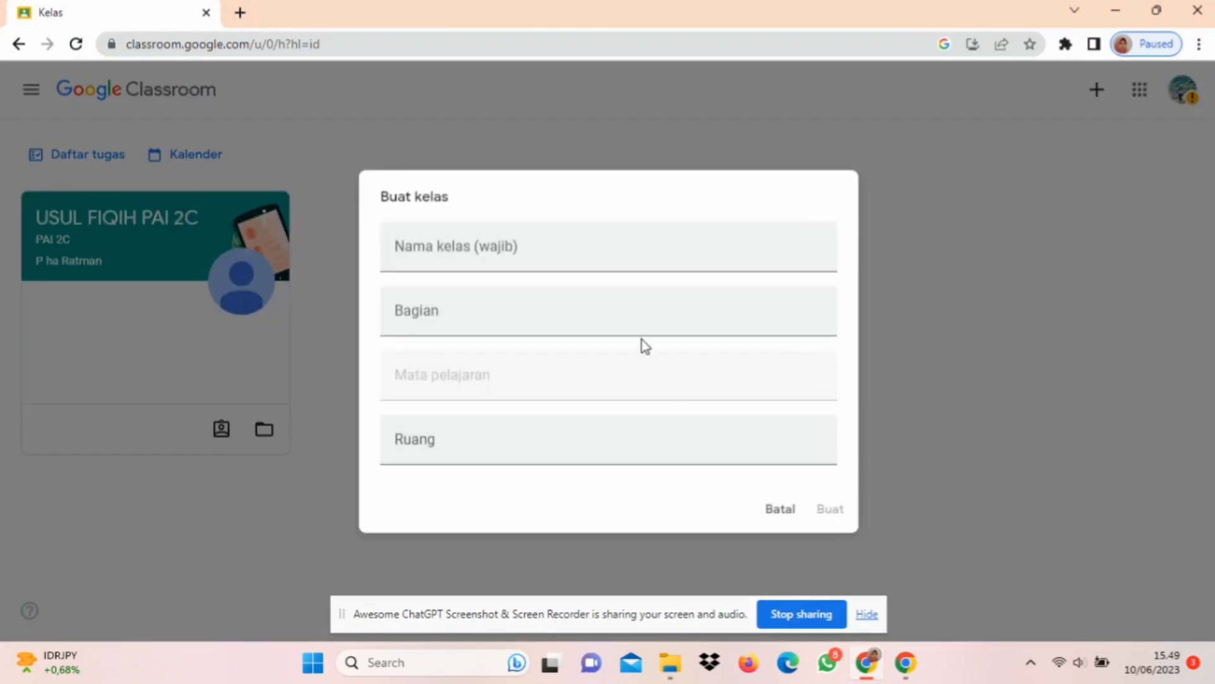
Step: Name the class "Pendidikan Agama Islam dan Budi Pekerti", set its section (Bagian) to X and create it
click(621, 254)
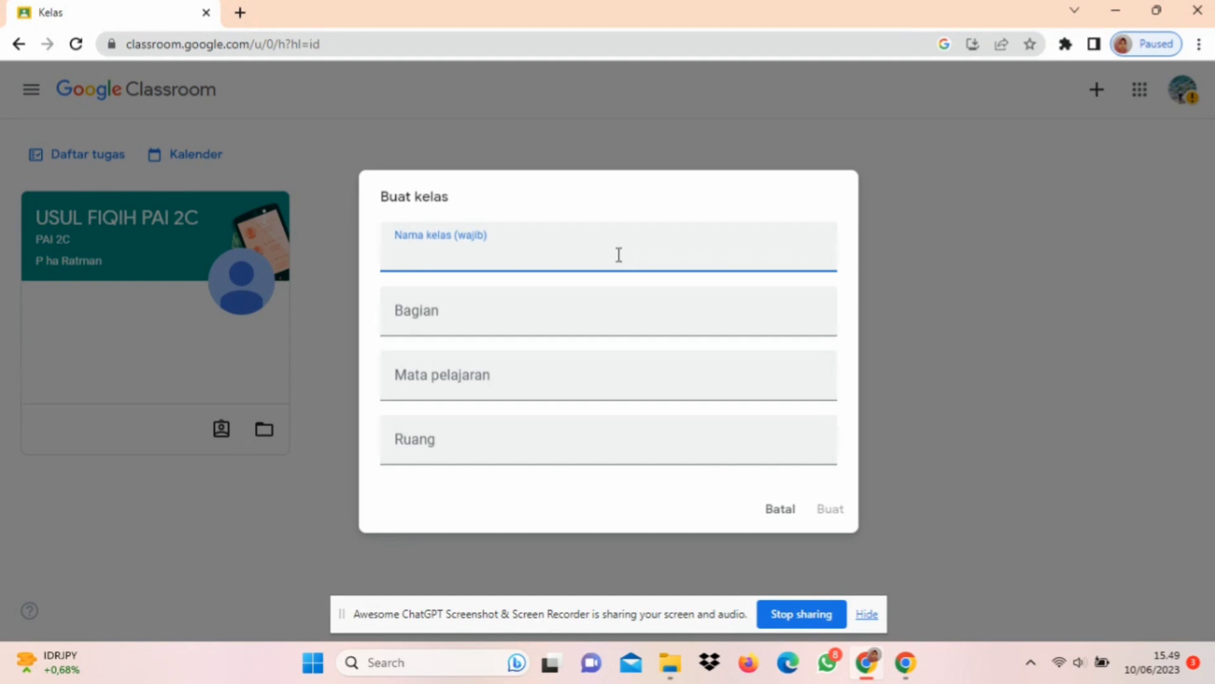
text(Pendidikan )
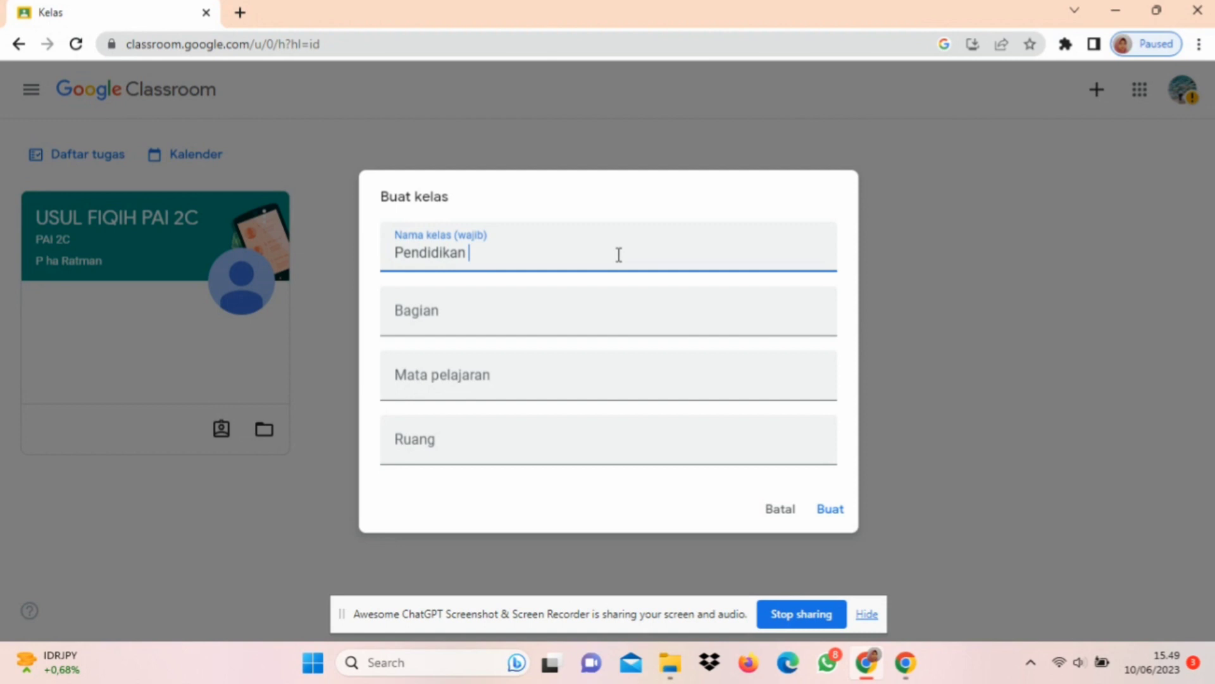
text(Agama Islam dan Budi)
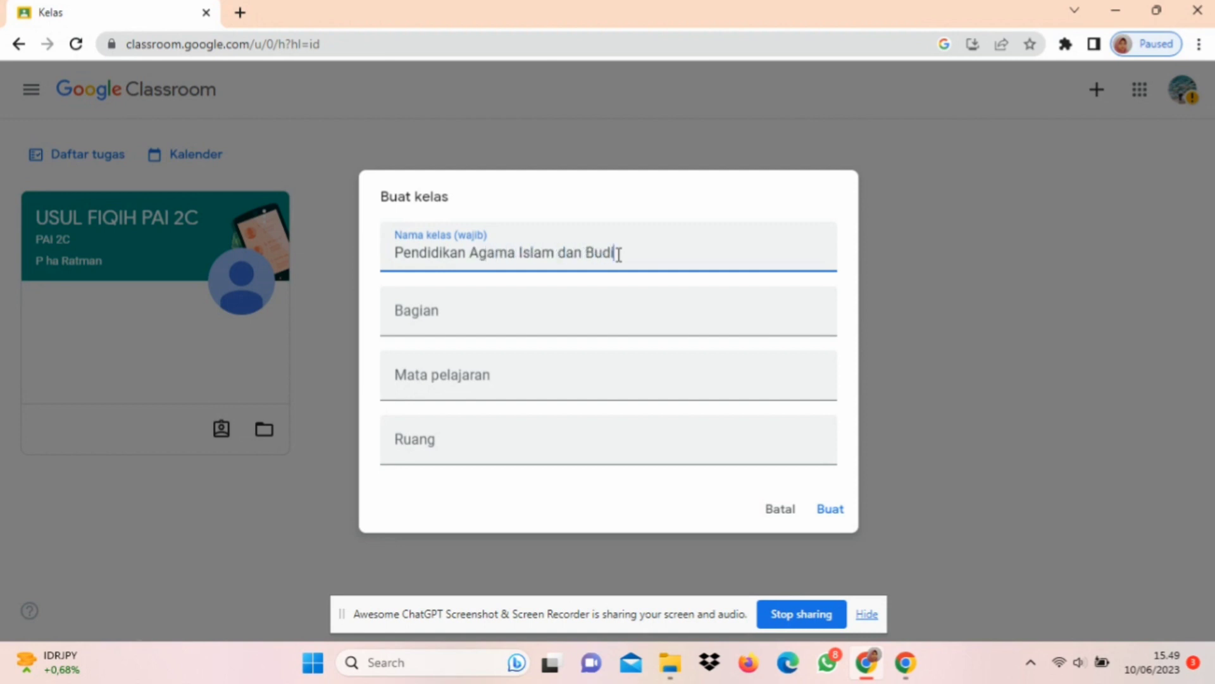
text( Pekerti)
click(621, 313)
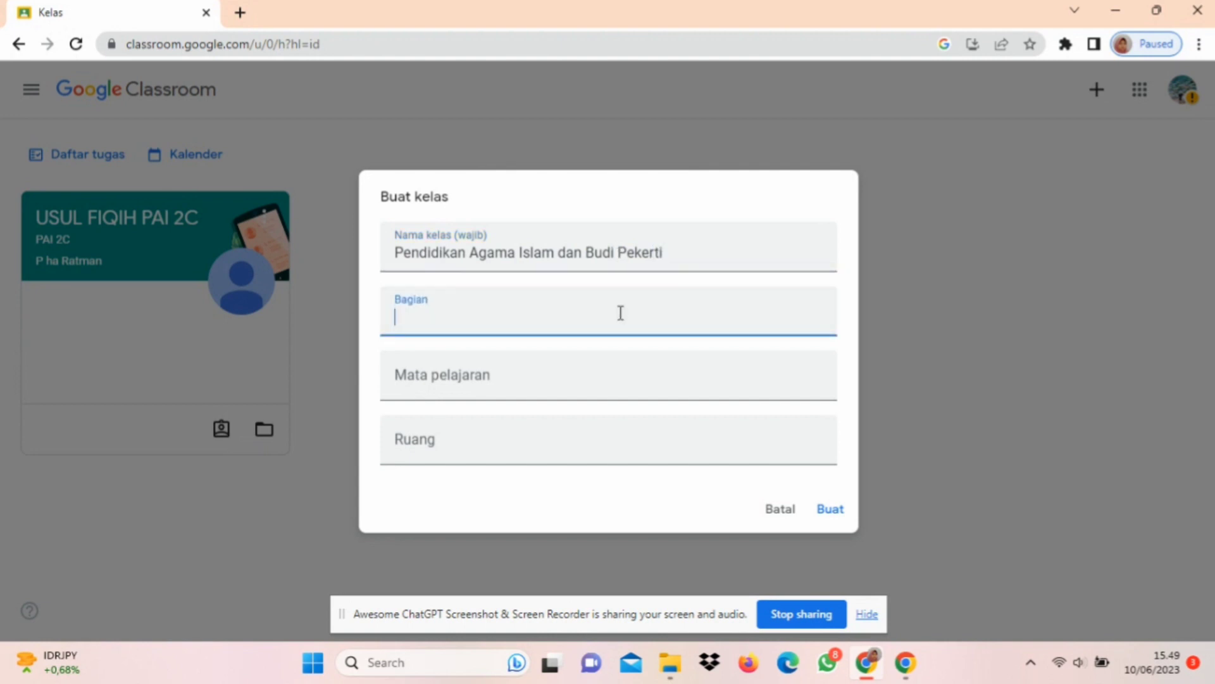
text(X)
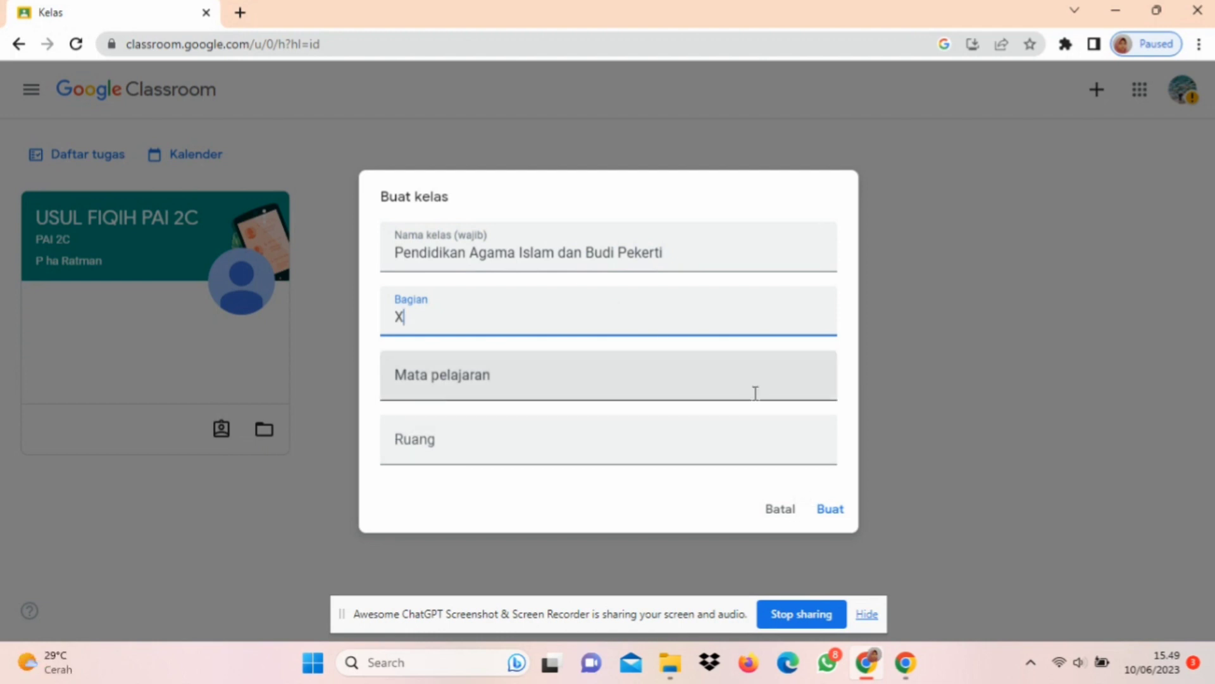
click(830, 510)
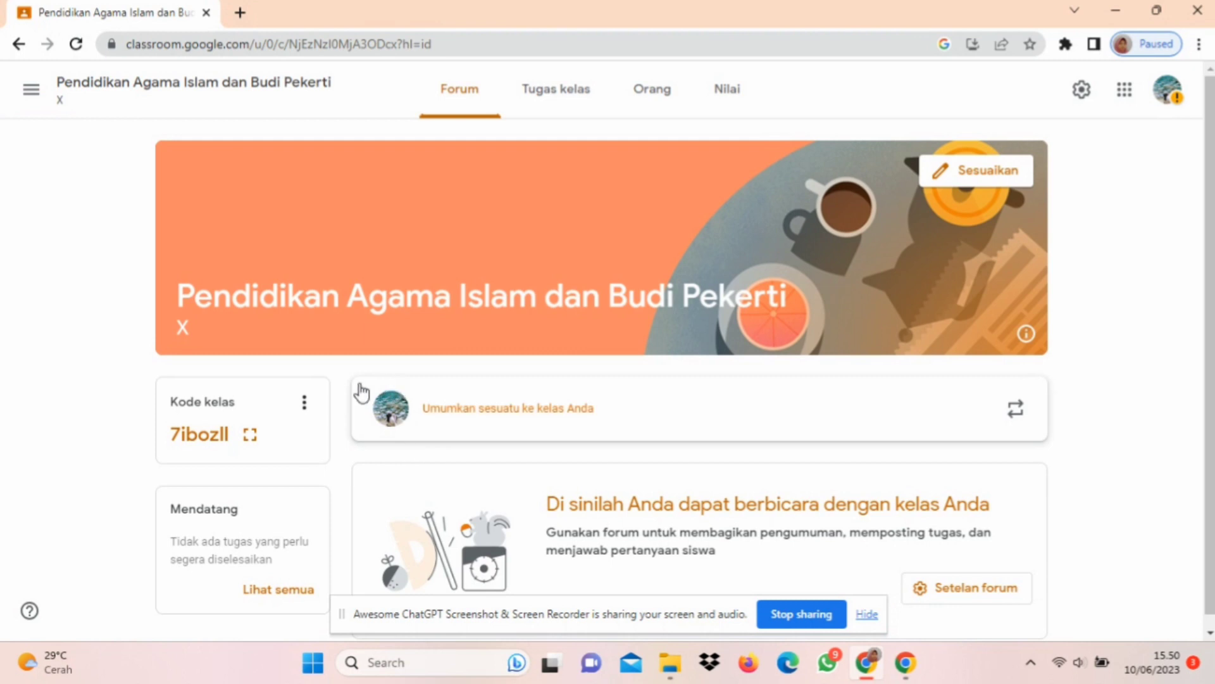
Step: Display the class code enlarged, and close the display
click(250, 435)
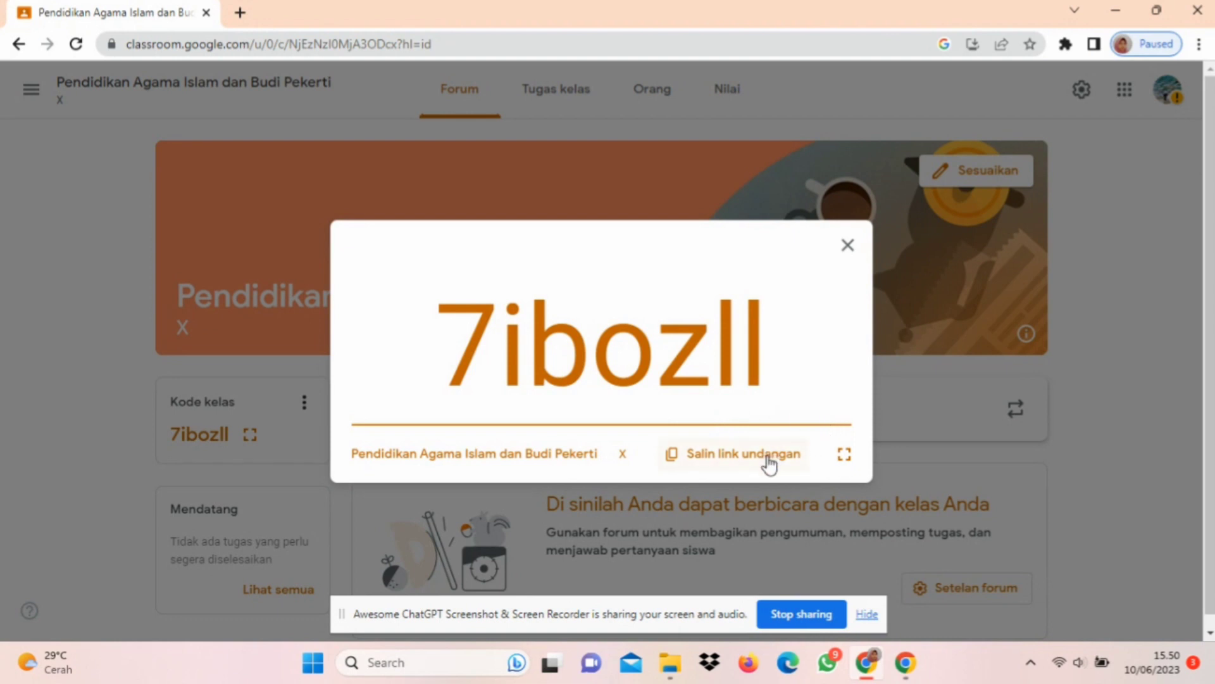
click(847, 247)
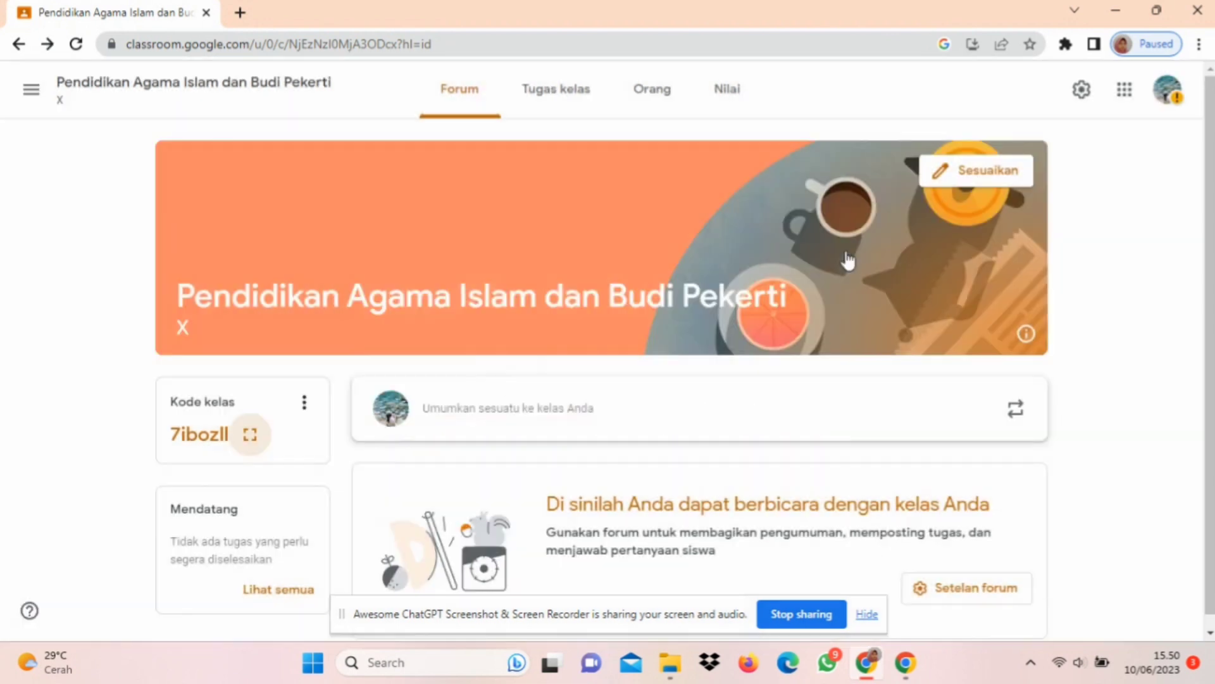
Step: Change the class header to the green open-books theme from the Umum gallery, save it and dismiss the feedback prompt
click(956, 183)
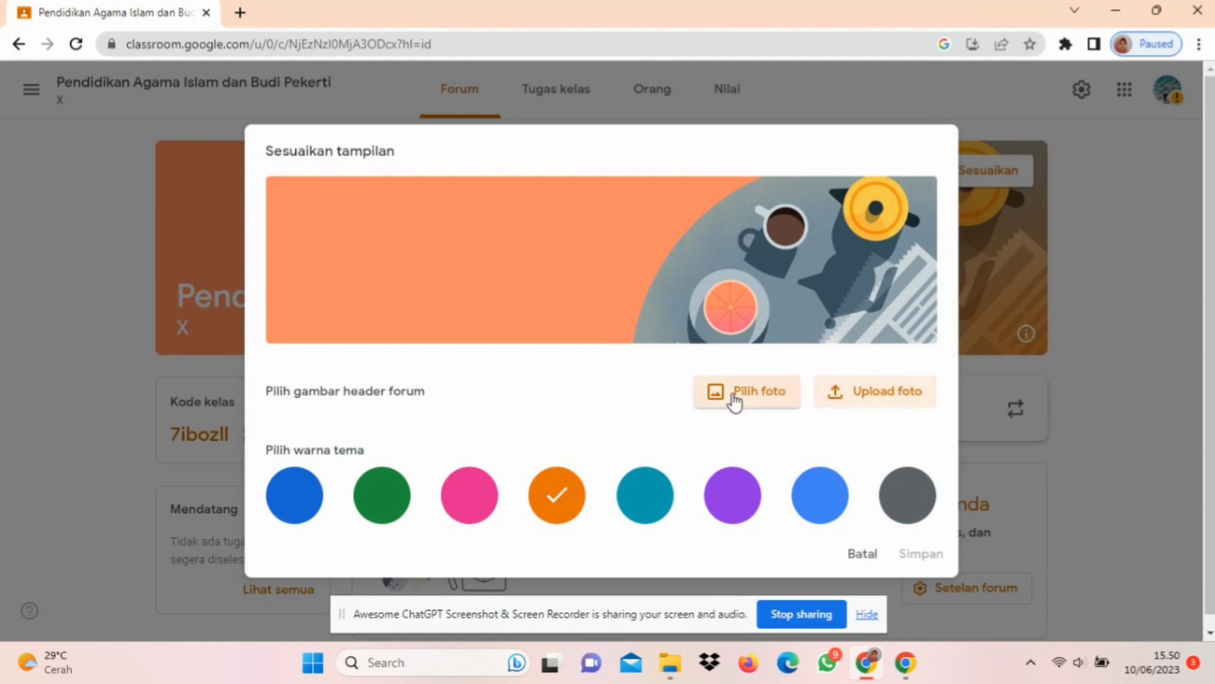
click(711, 405)
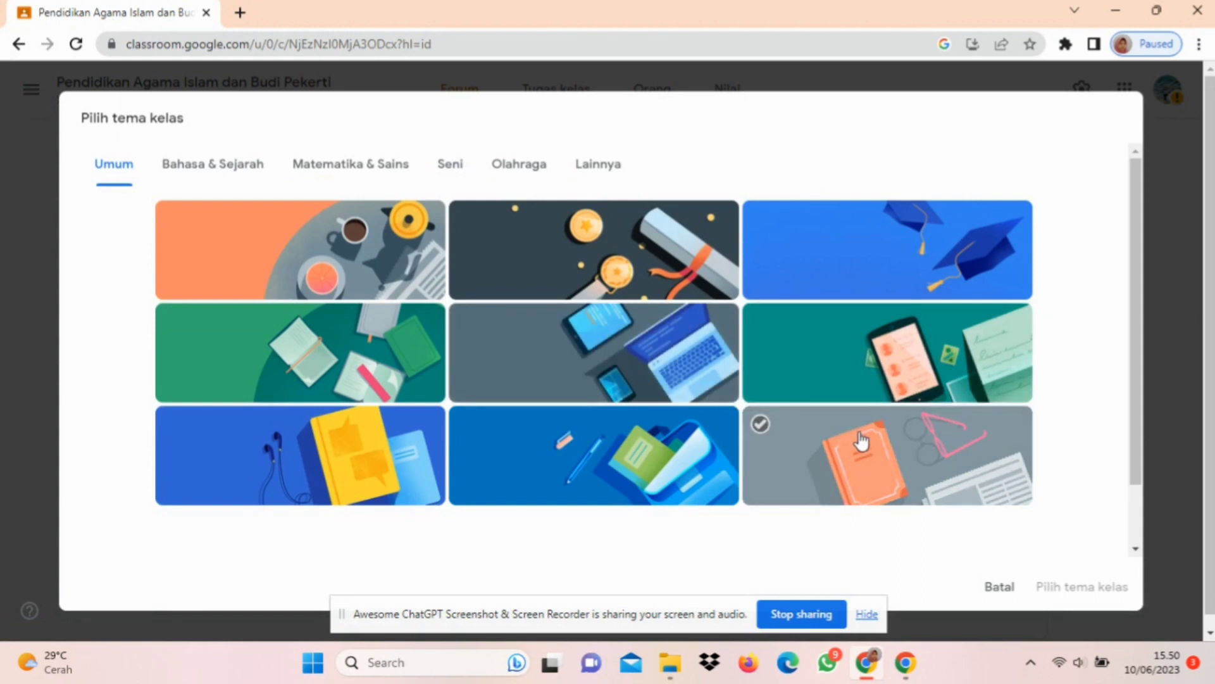
click(663, 465)
click(462, 393)
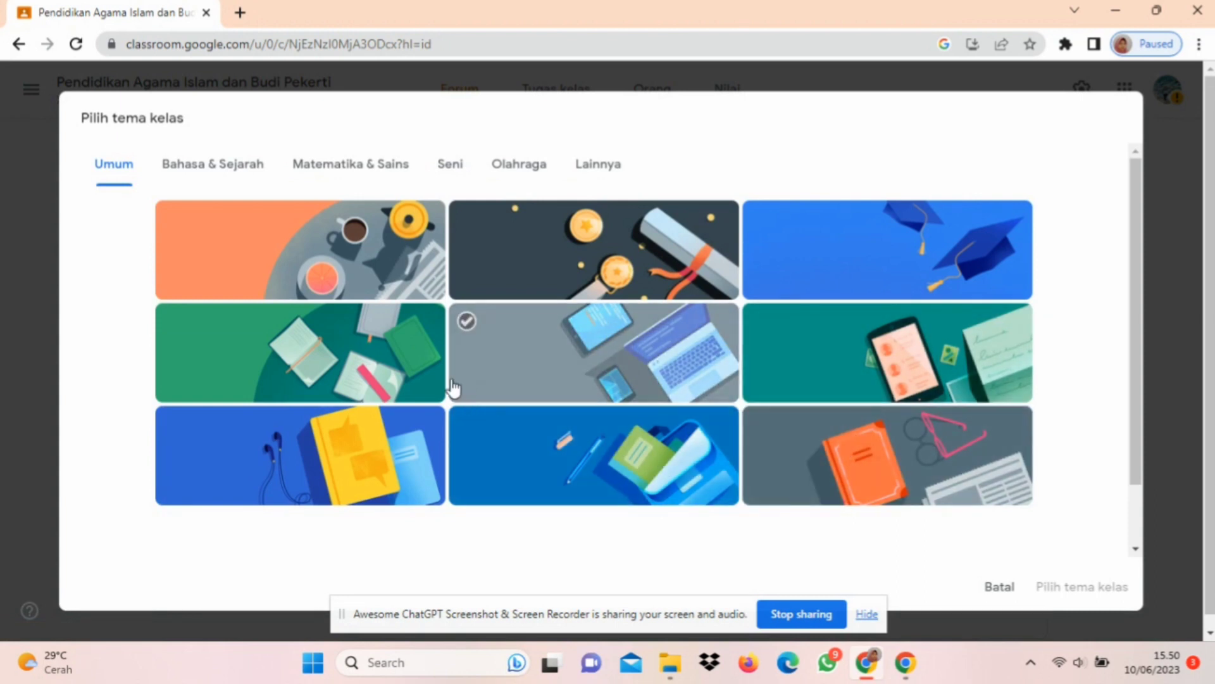
click(388, 362)
click(389, 364)
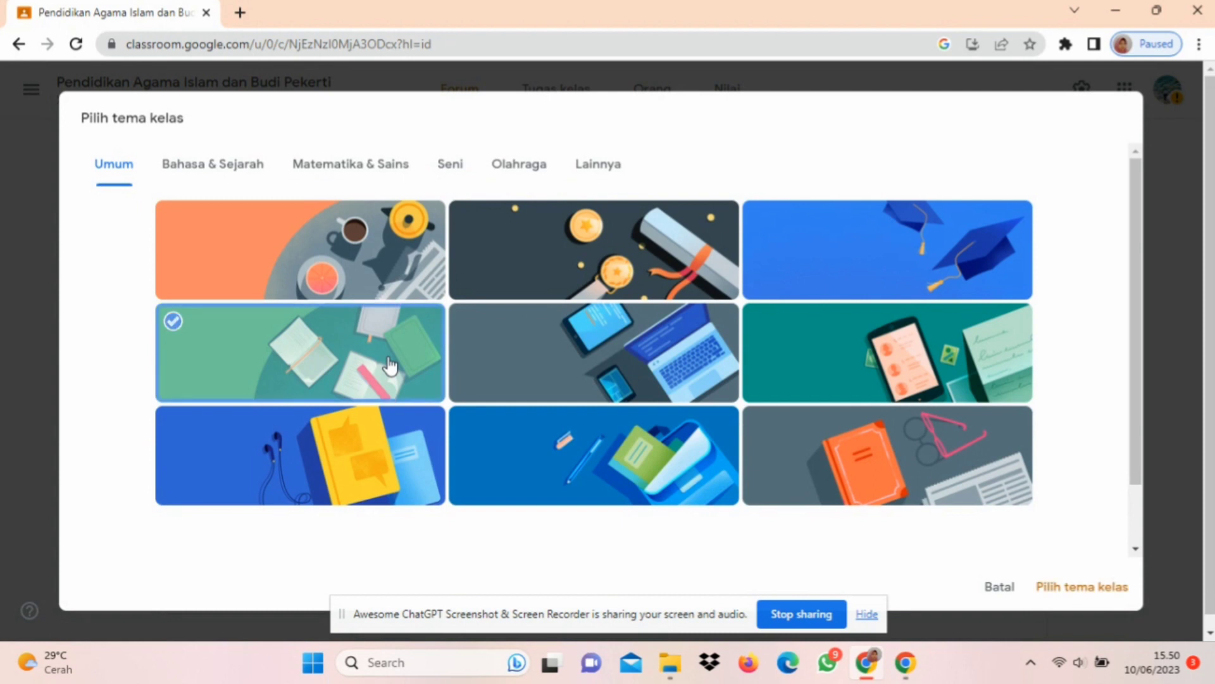
click(1055, 588)
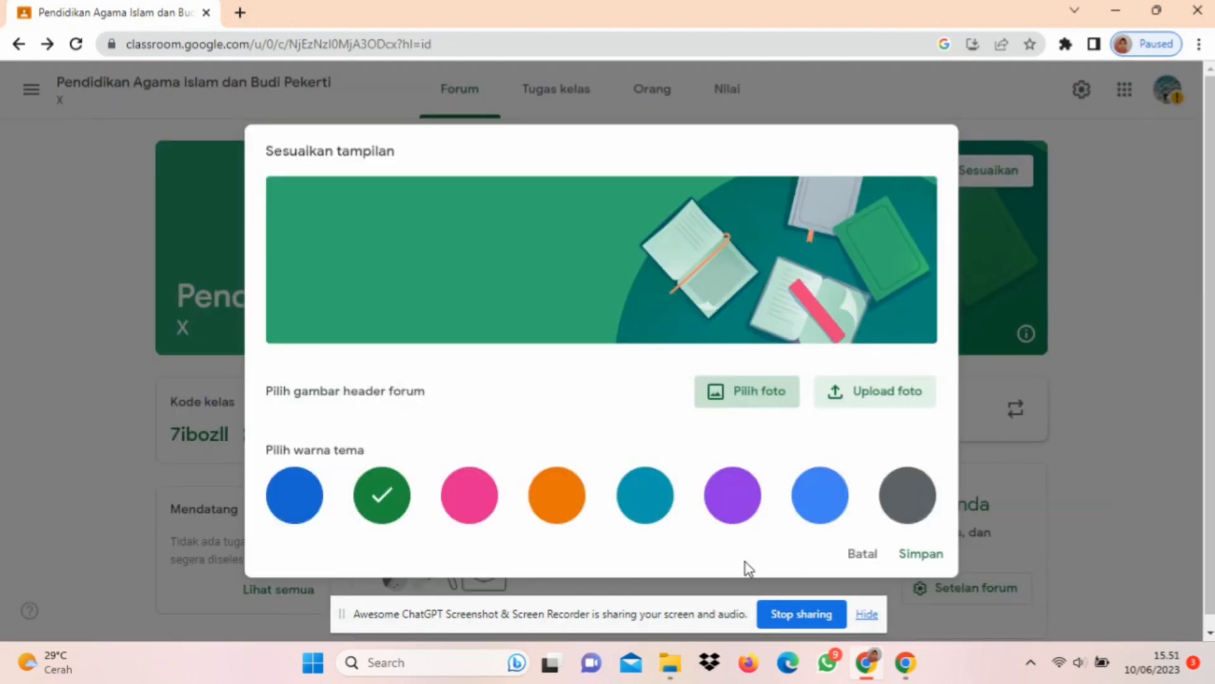
click(916, 554)
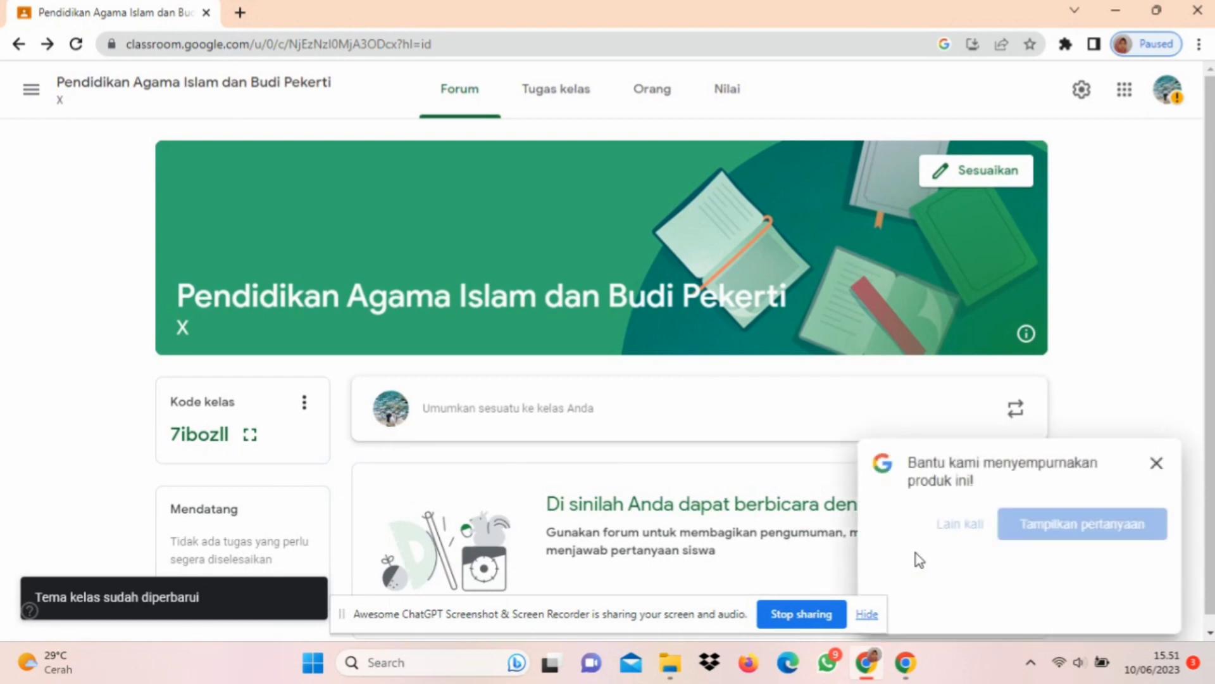
click(1157, 462)
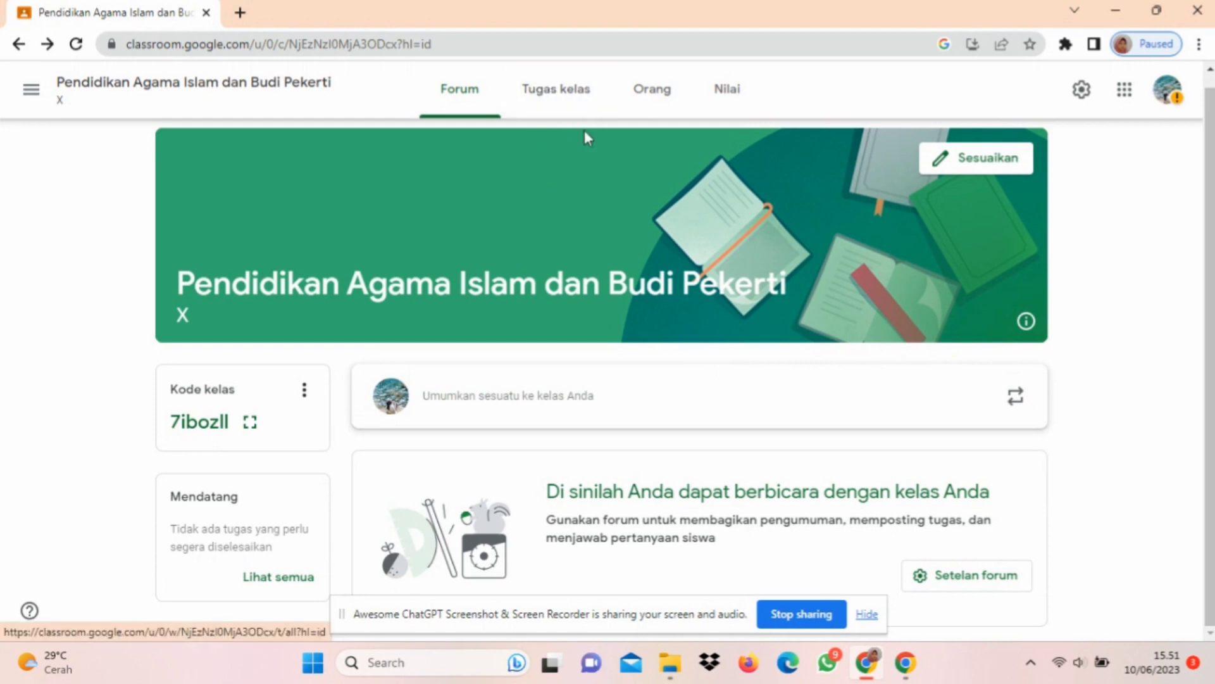
Step: Add a topic named "Semester Ganjil" to the class's Tugas kelas page
click(569, 100)
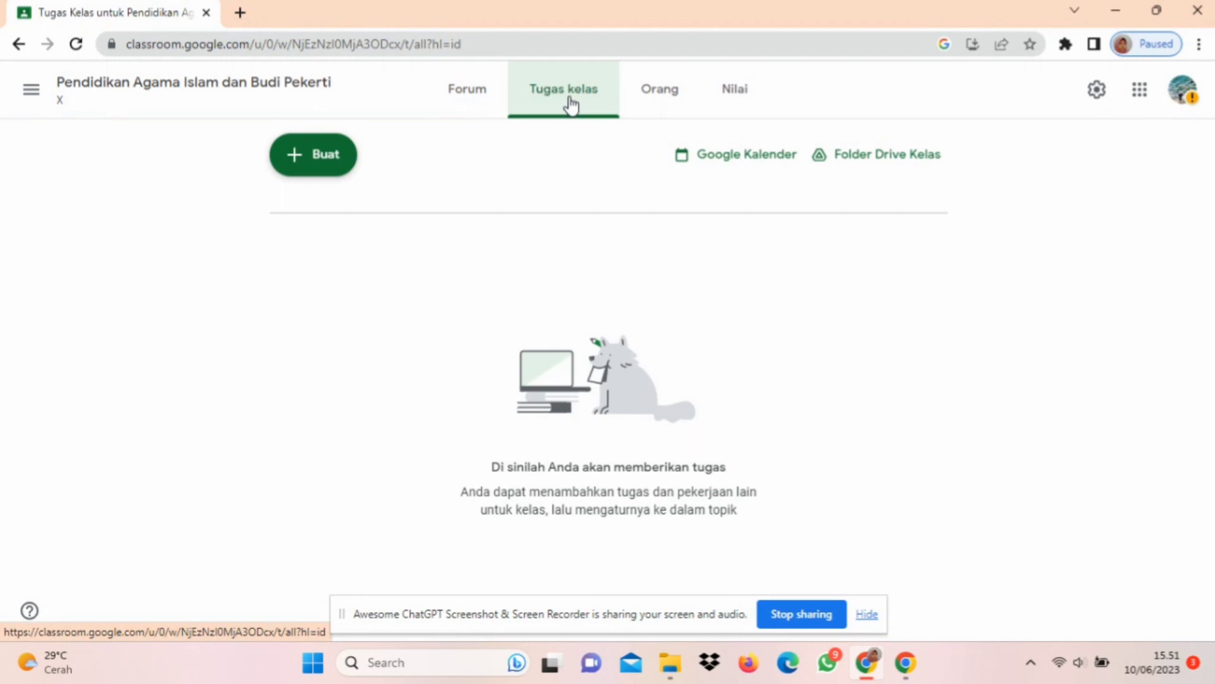
click(334, 180)
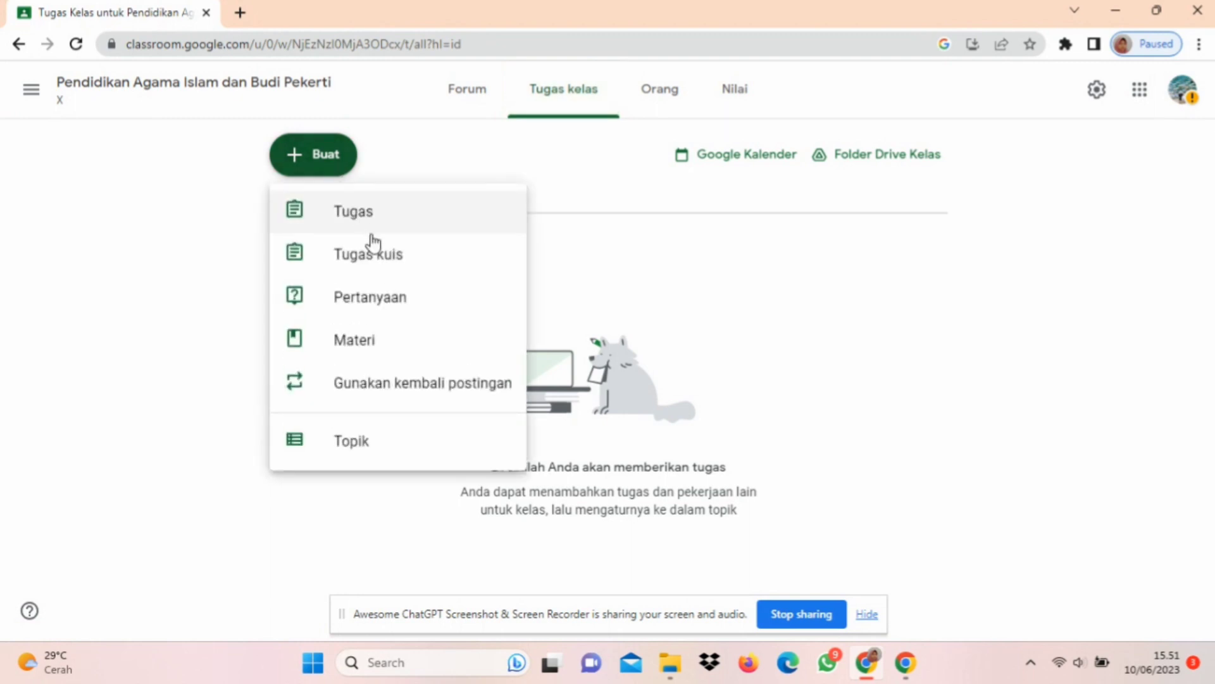
click(428, 447)
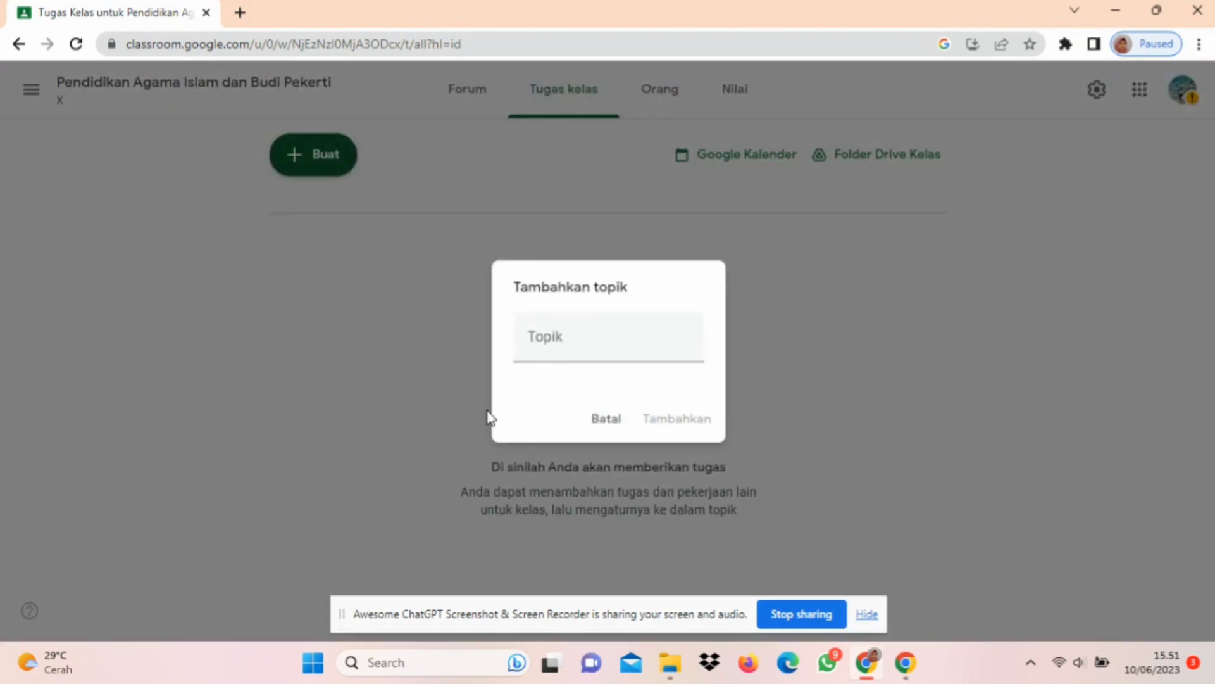
click(562, 354)
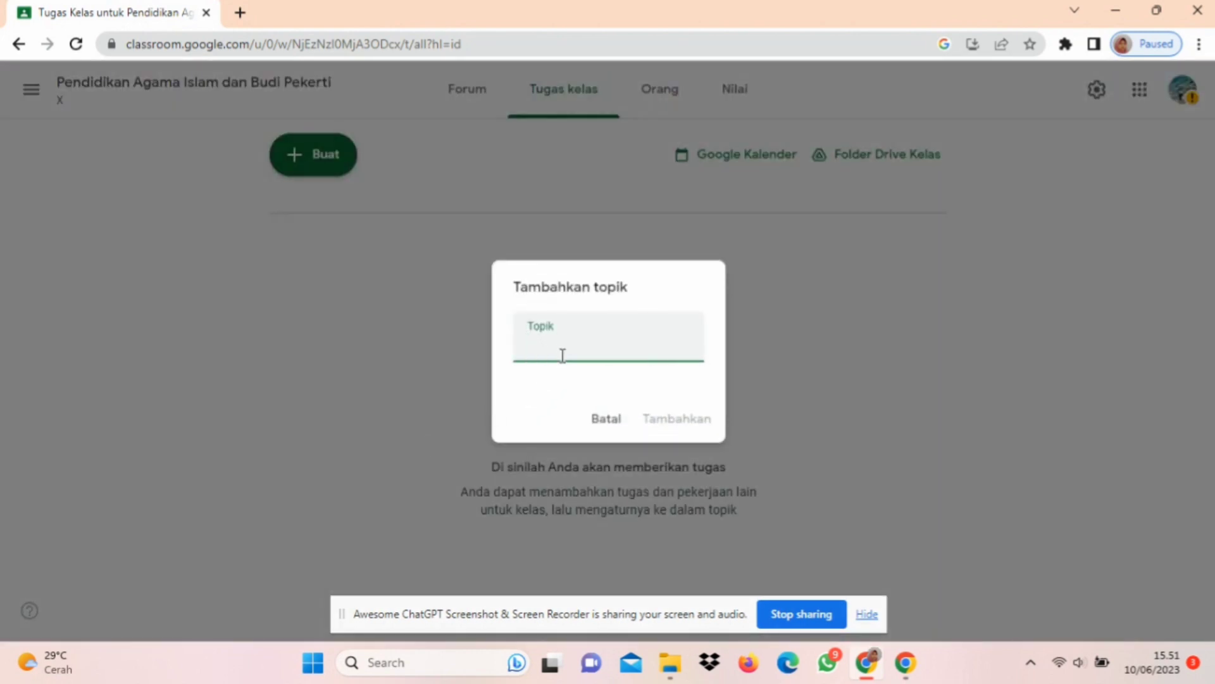
text(Semester)
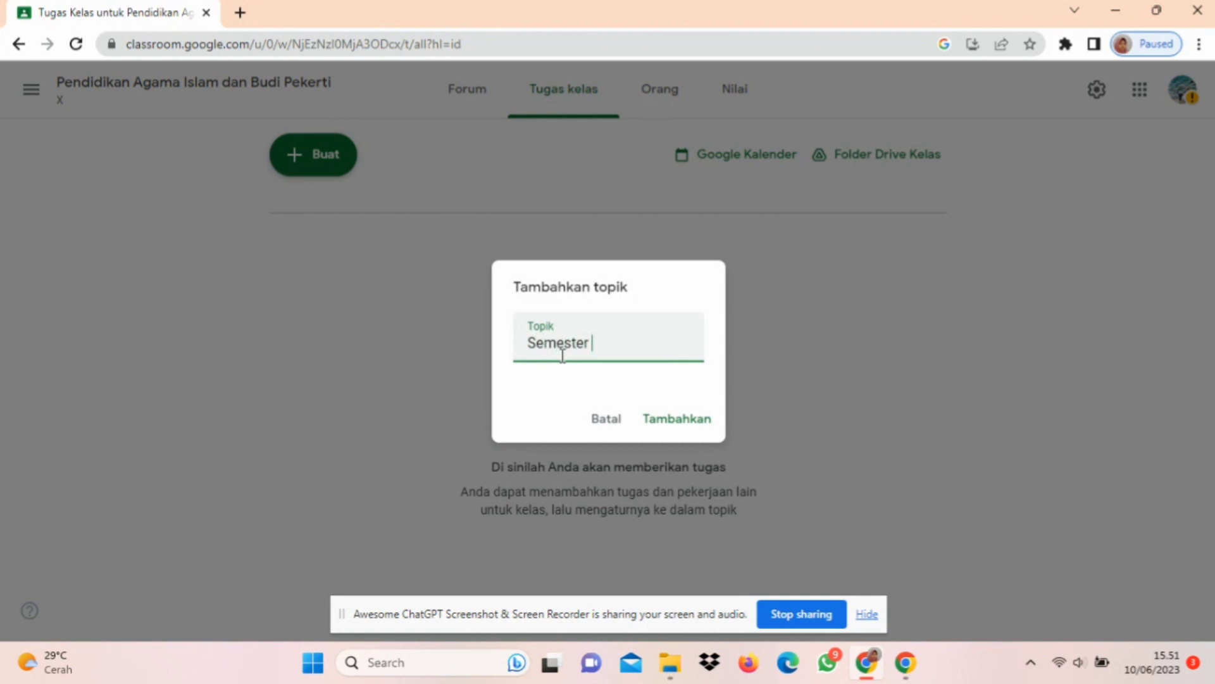
text( Ganjil)
click(689, 418)
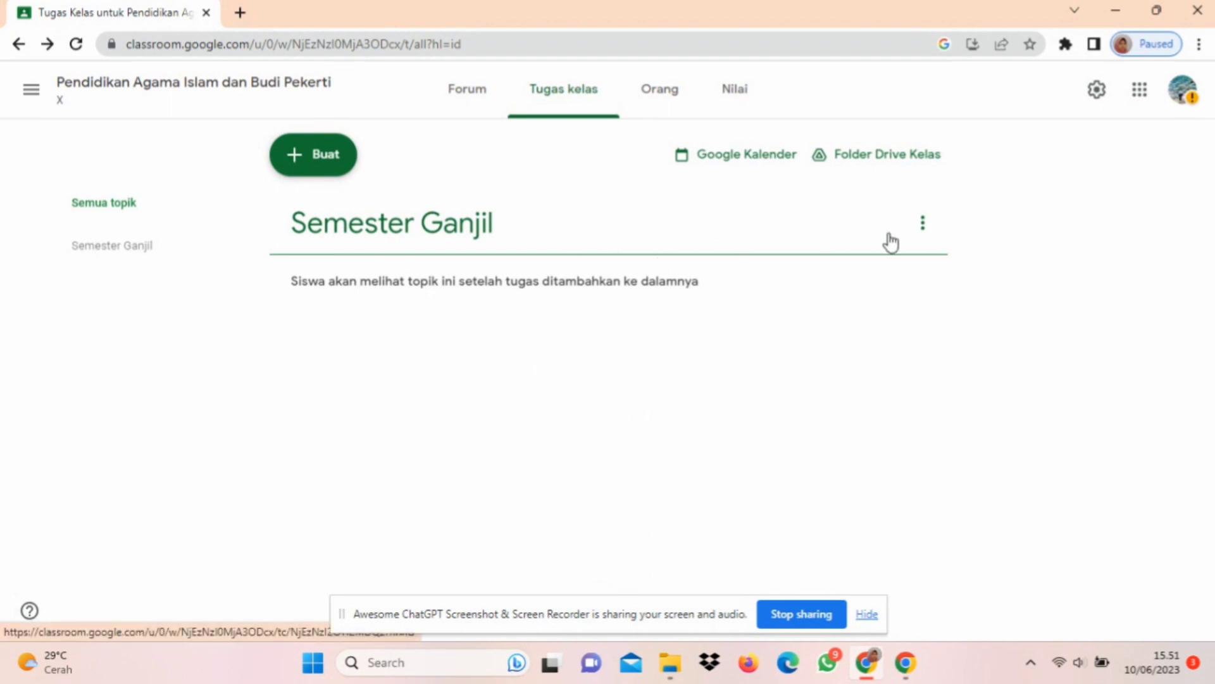
Step: View the options available for the Semester Ganjil topic without choosing any
click(924, 229)
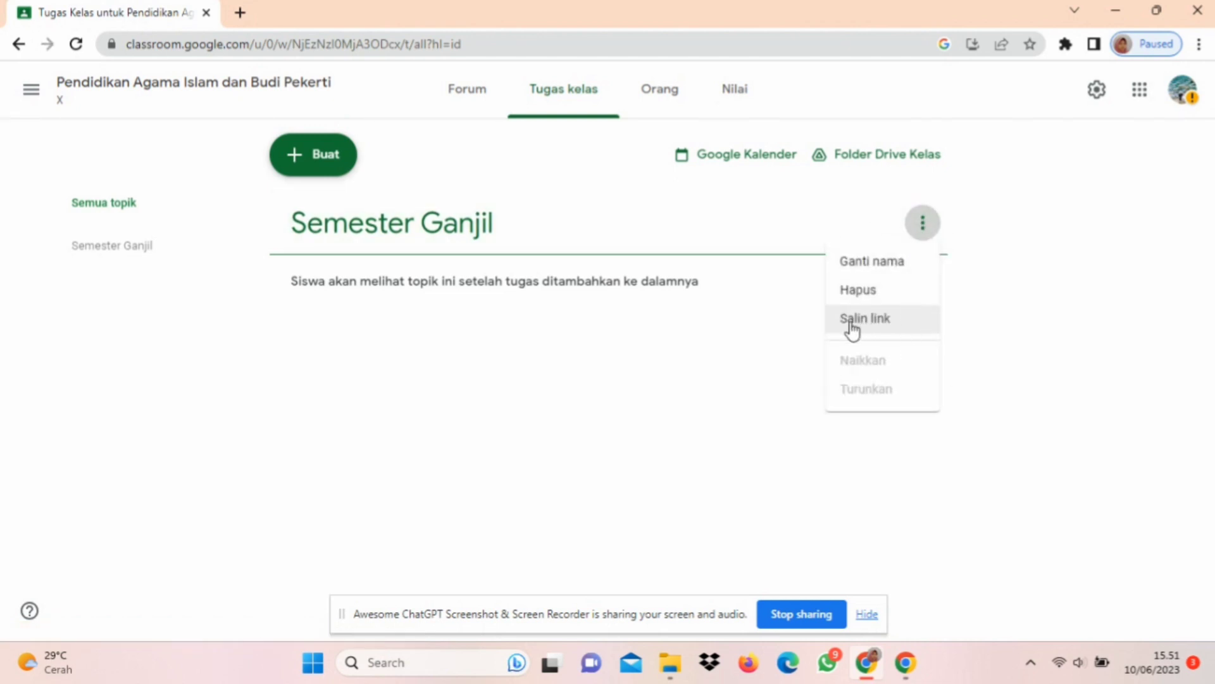
click(434, 182)
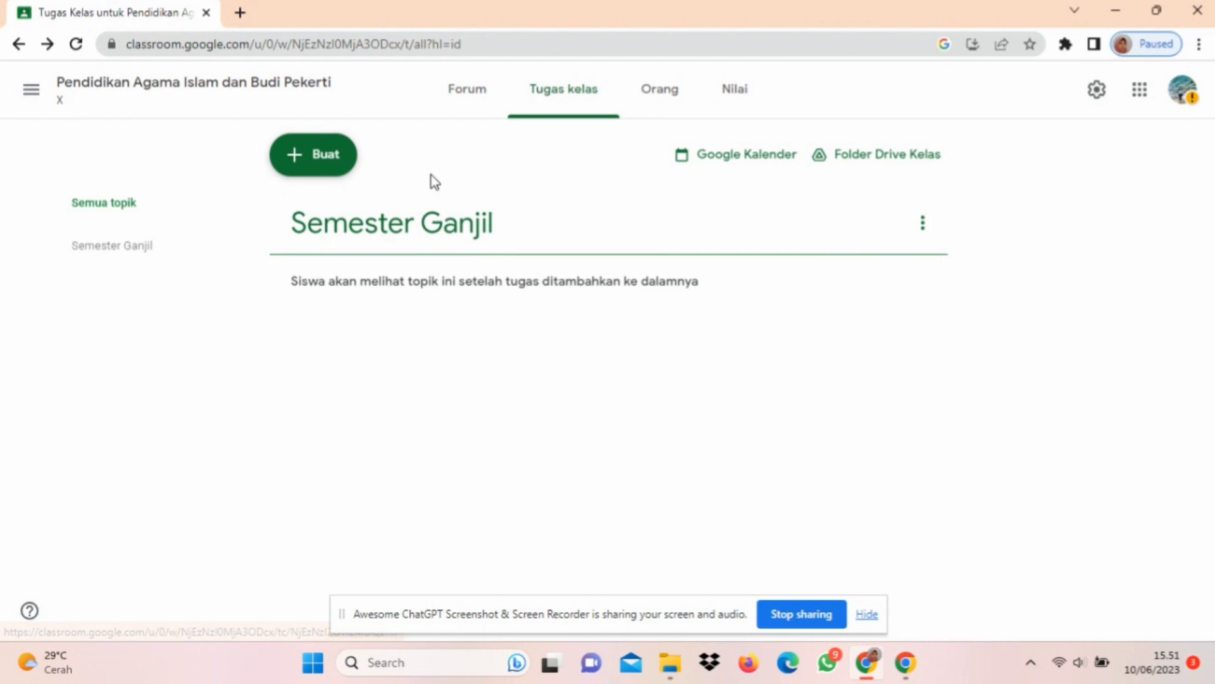
Step: Create a new Materi post in the class and title it "BAB I"
click(331, 172)
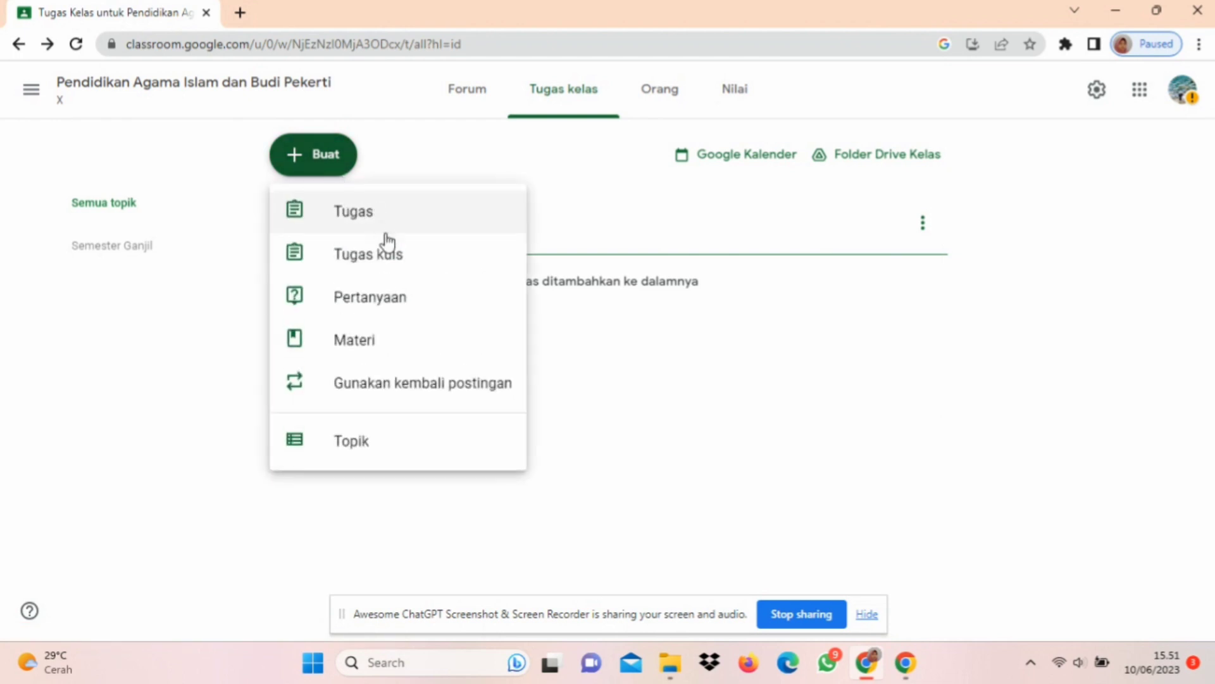
click(412, 335)
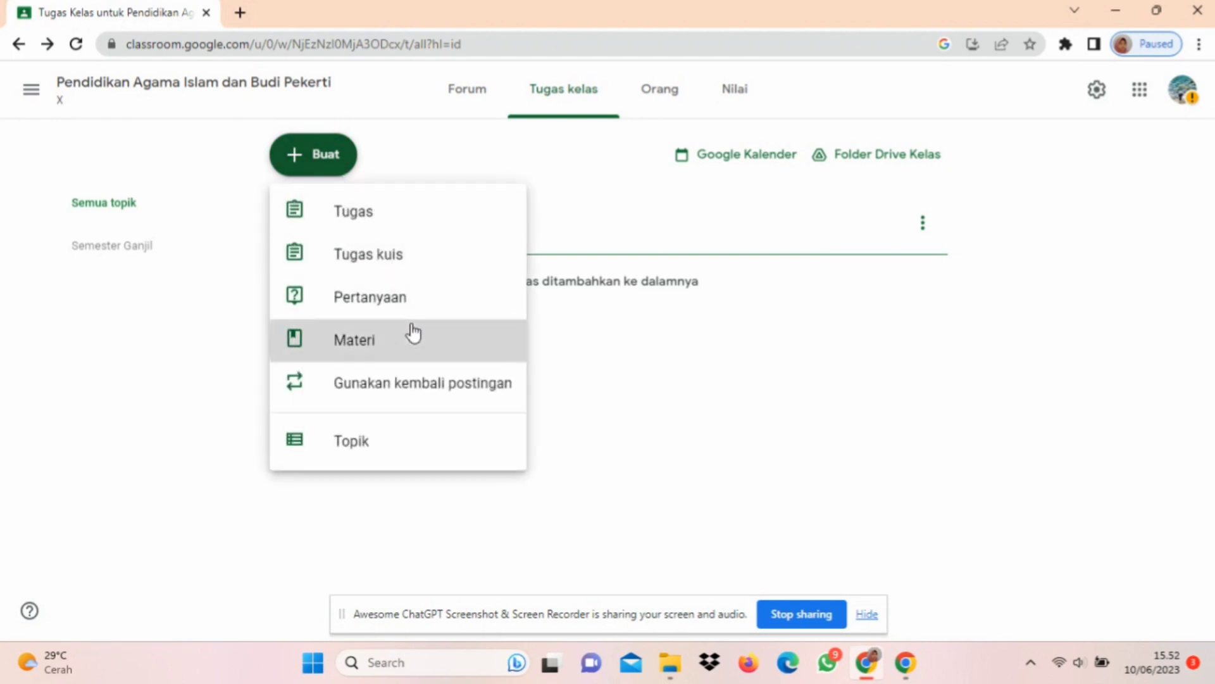
text(B)
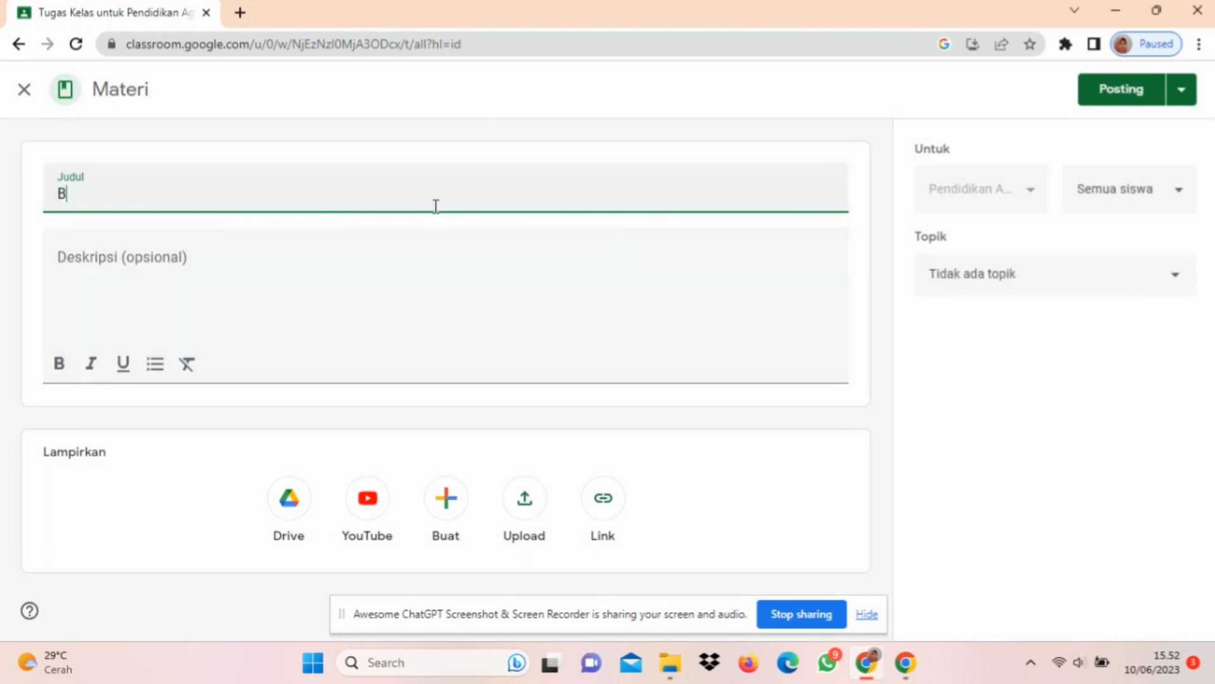
key(Caps_Lock)
text(AB)
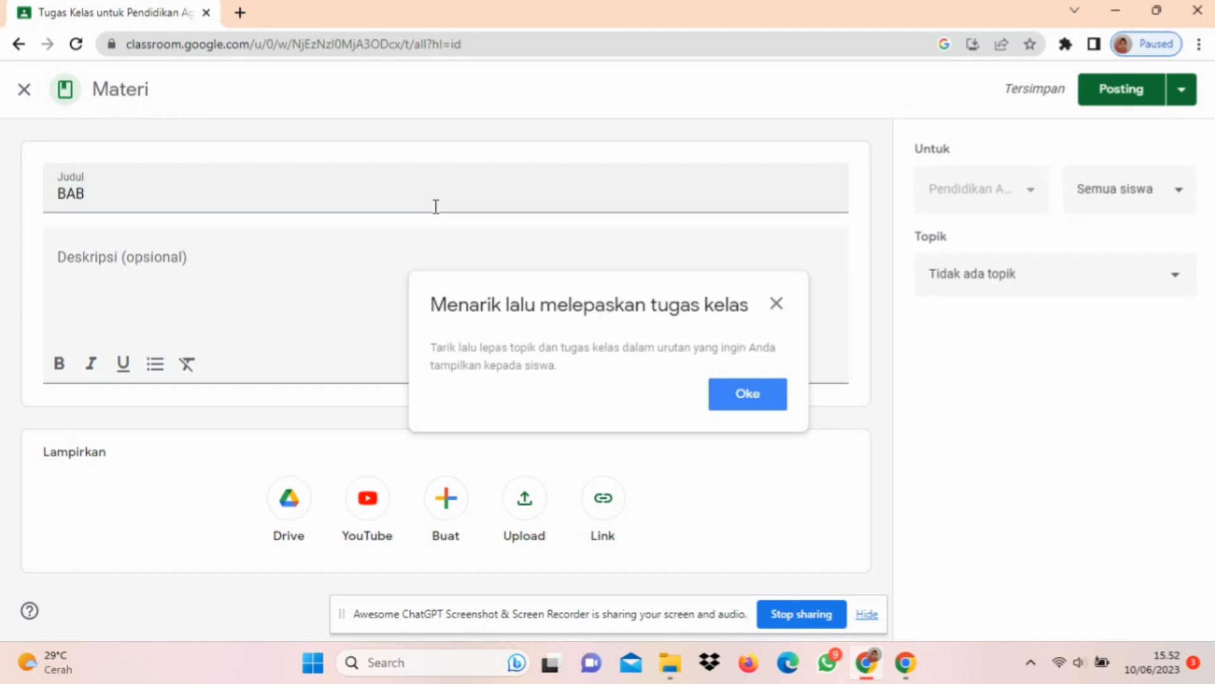
click(318, 191)
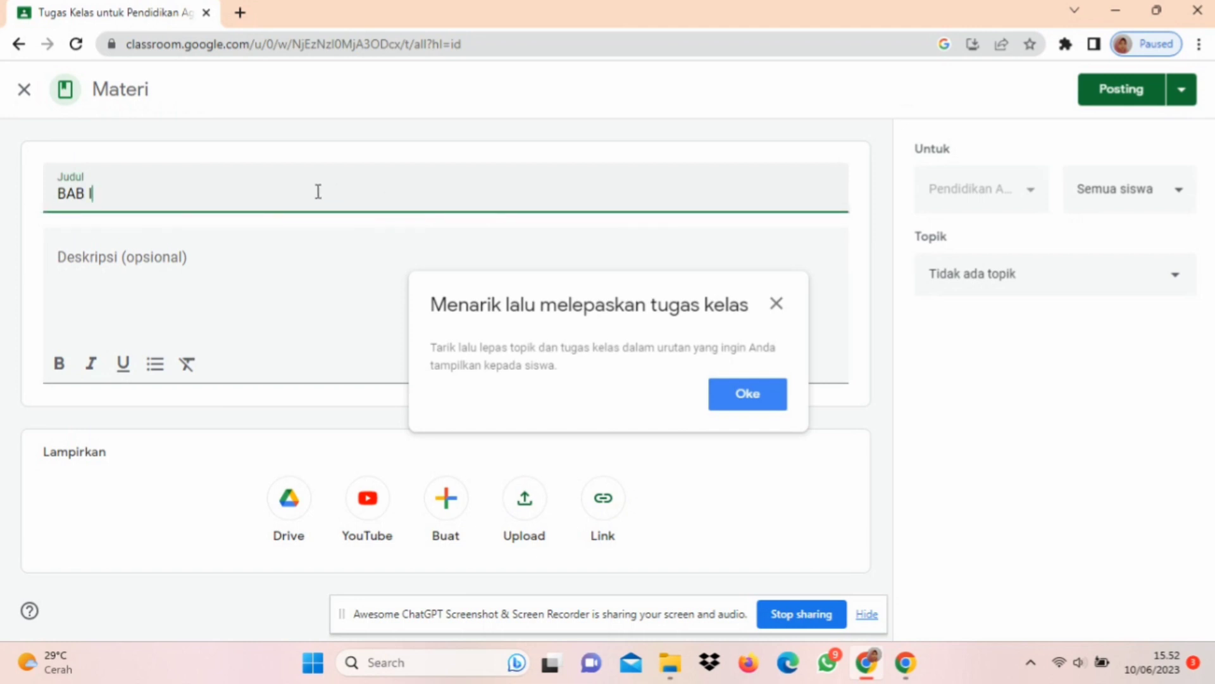
Step: Enter "Meraih Kesuksesan dengan Kompetisi dalam Kebaikan dan Etos Kerja" as the material's description
click(128, 278)
text(m)
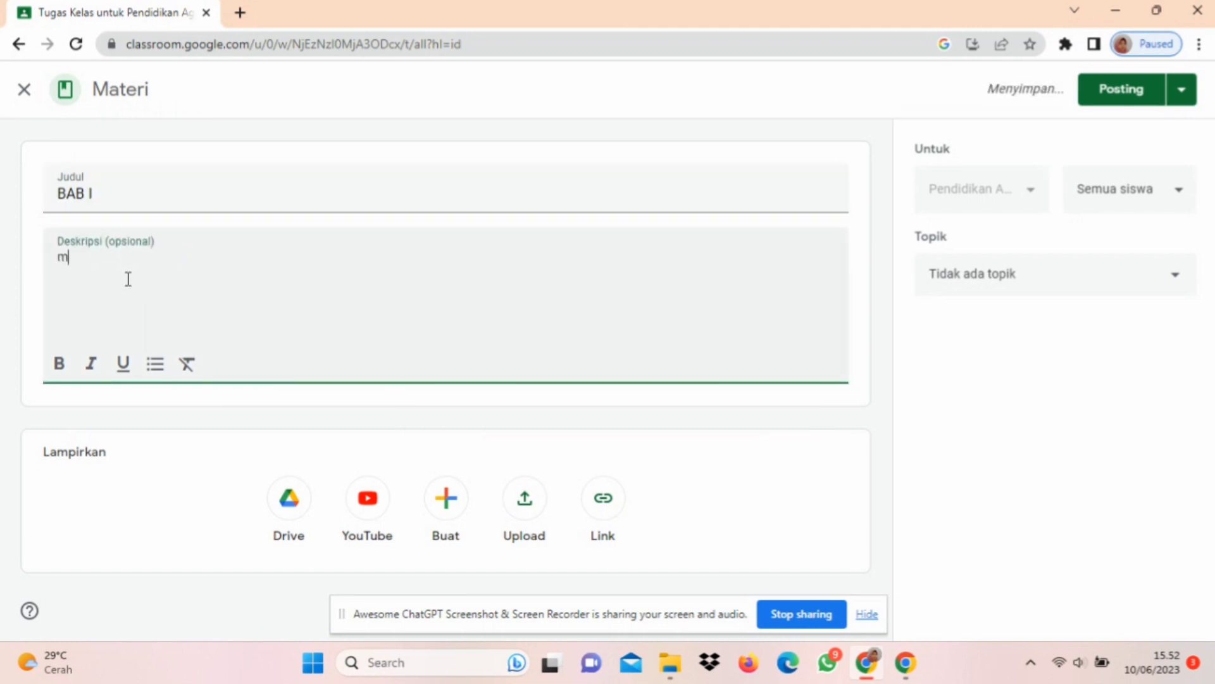
key(BackSpace)
text(Meraih Kesuksesan den)
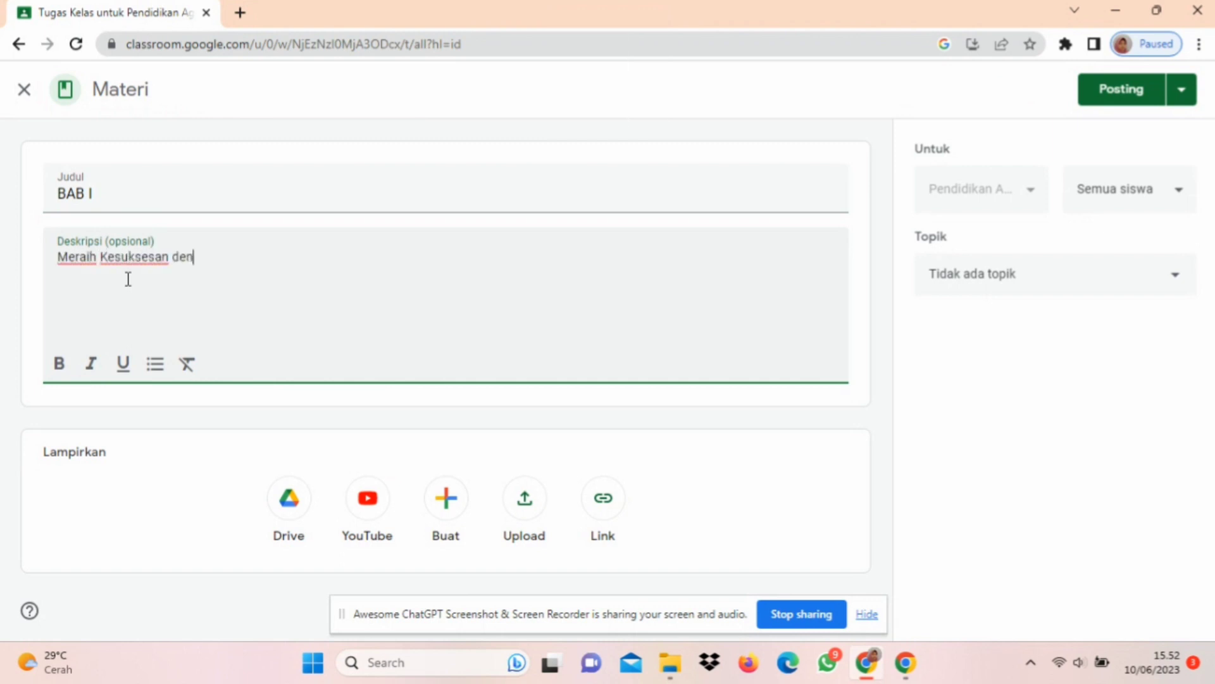
text(gan Kompetisi dalam Kebaikan dan Etos Kerja)
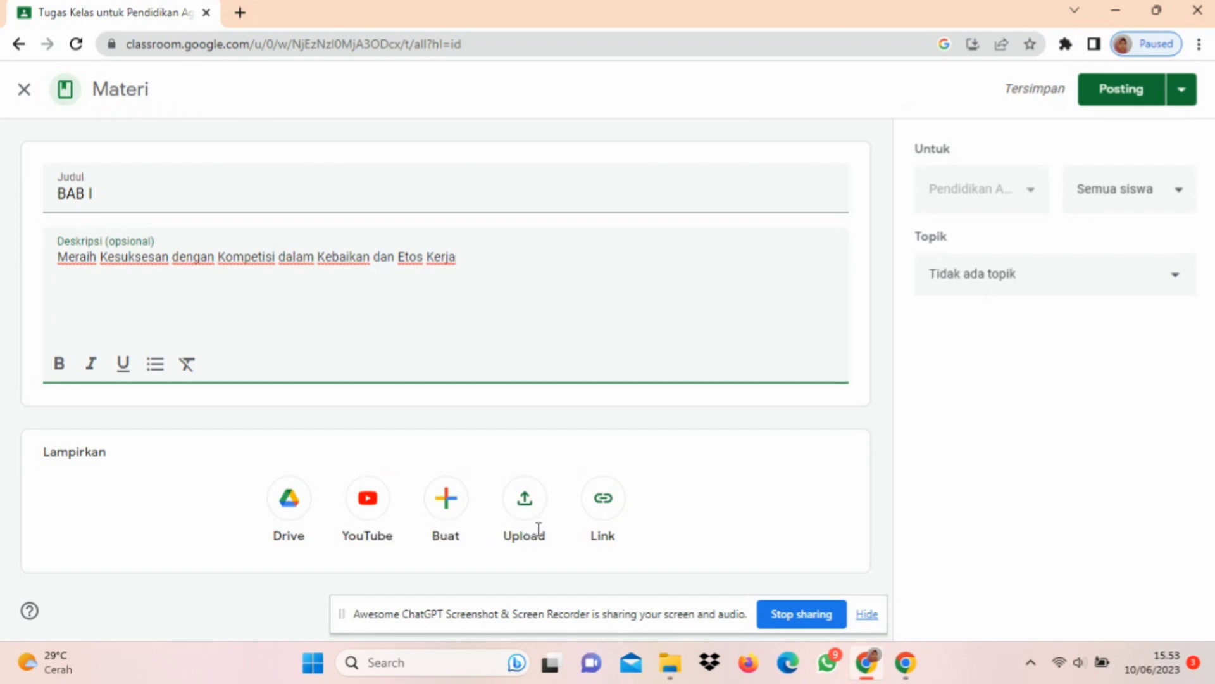
Step: Attach the YouTube video from the copied link youtu.be/EVv8L4EVJpw to the material
click(608, 510)
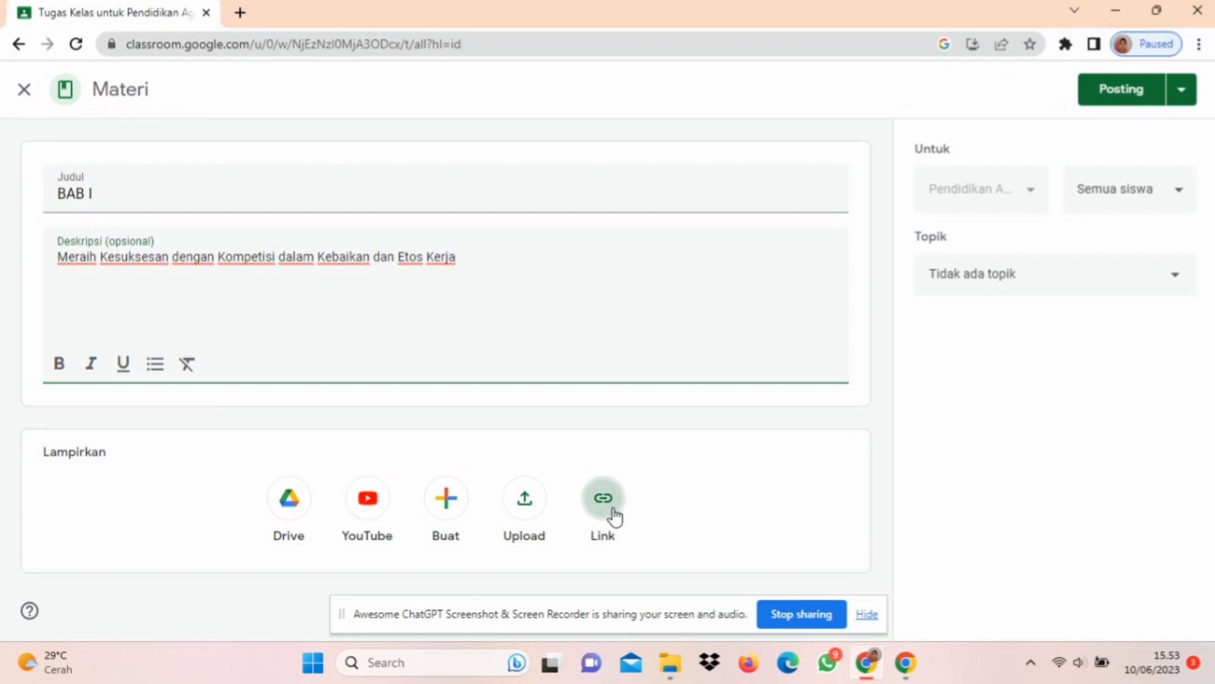
right_click(559, 349)
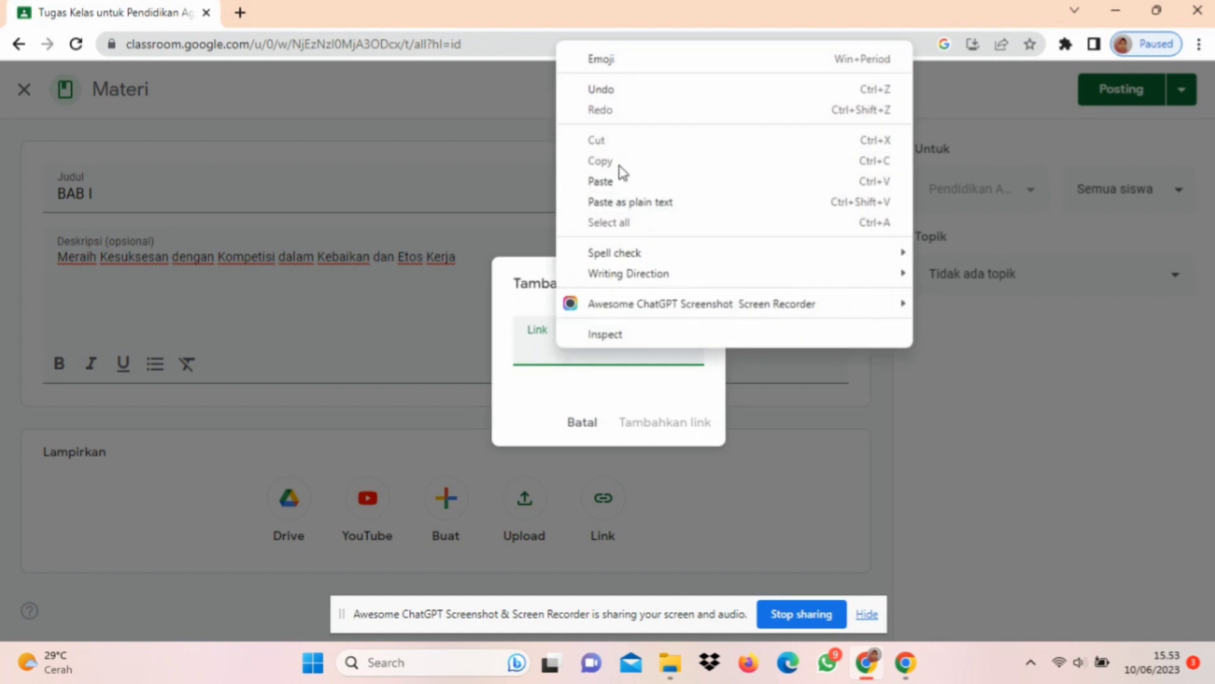
click(618, 181)
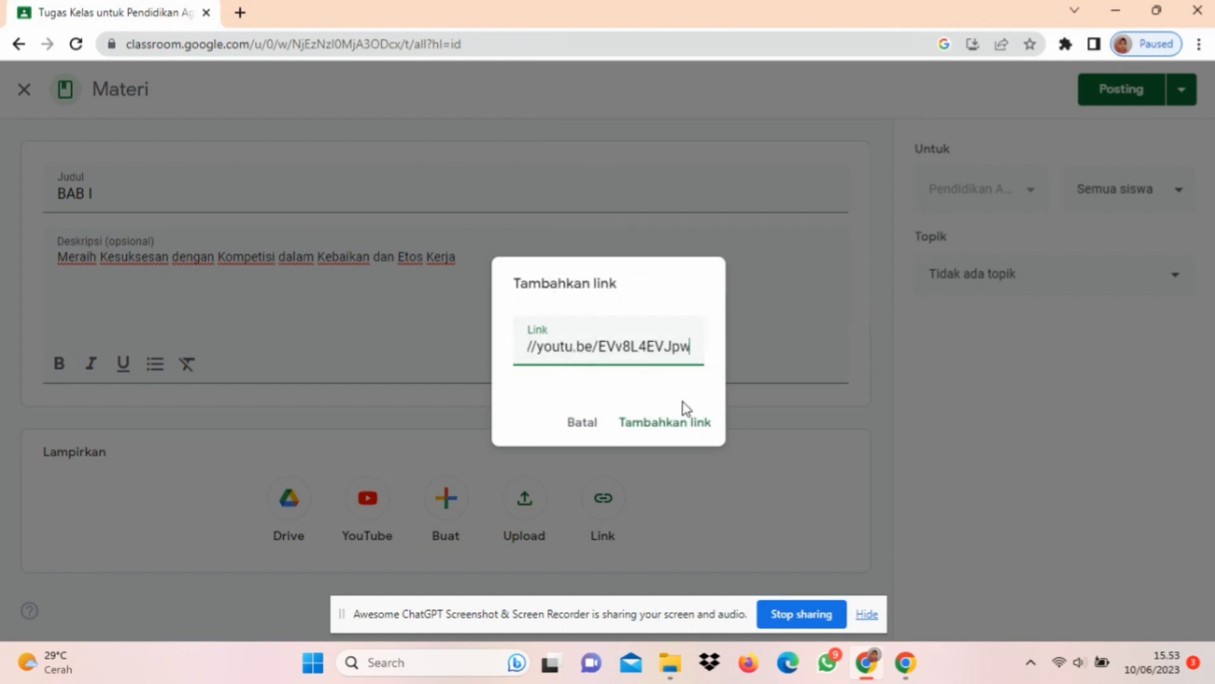
click(687, 423)
click(687, 424)
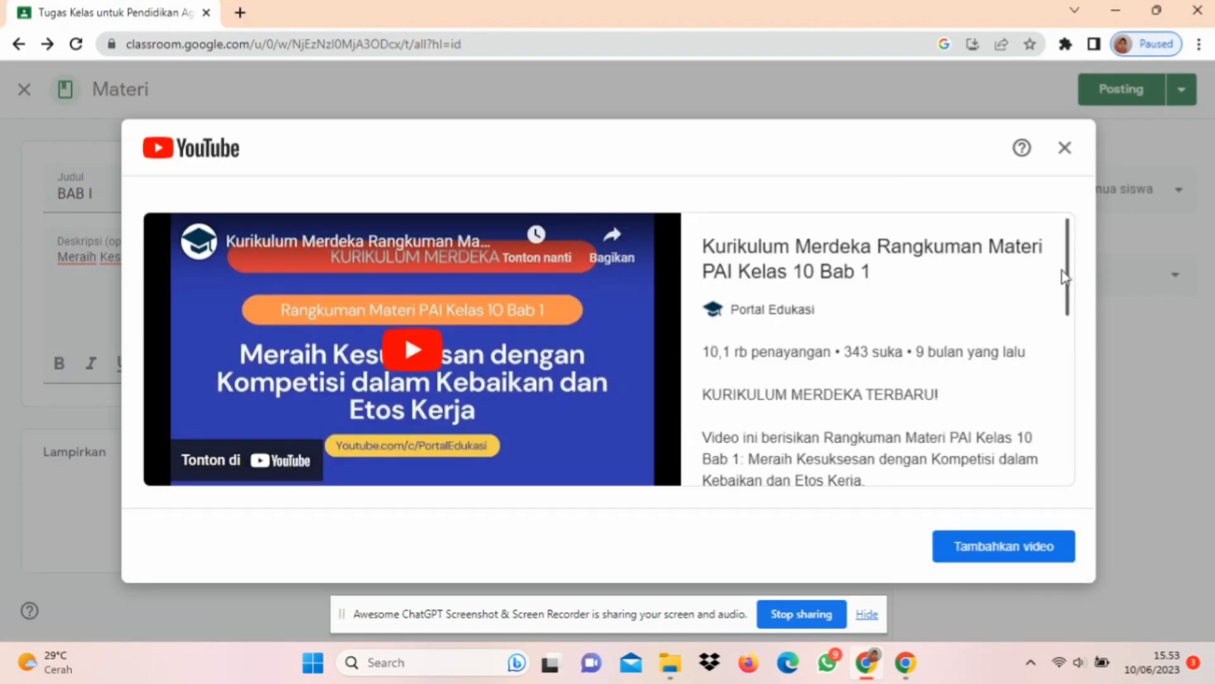
drag(1069, 279, 1105, 271)
click(998, 542)
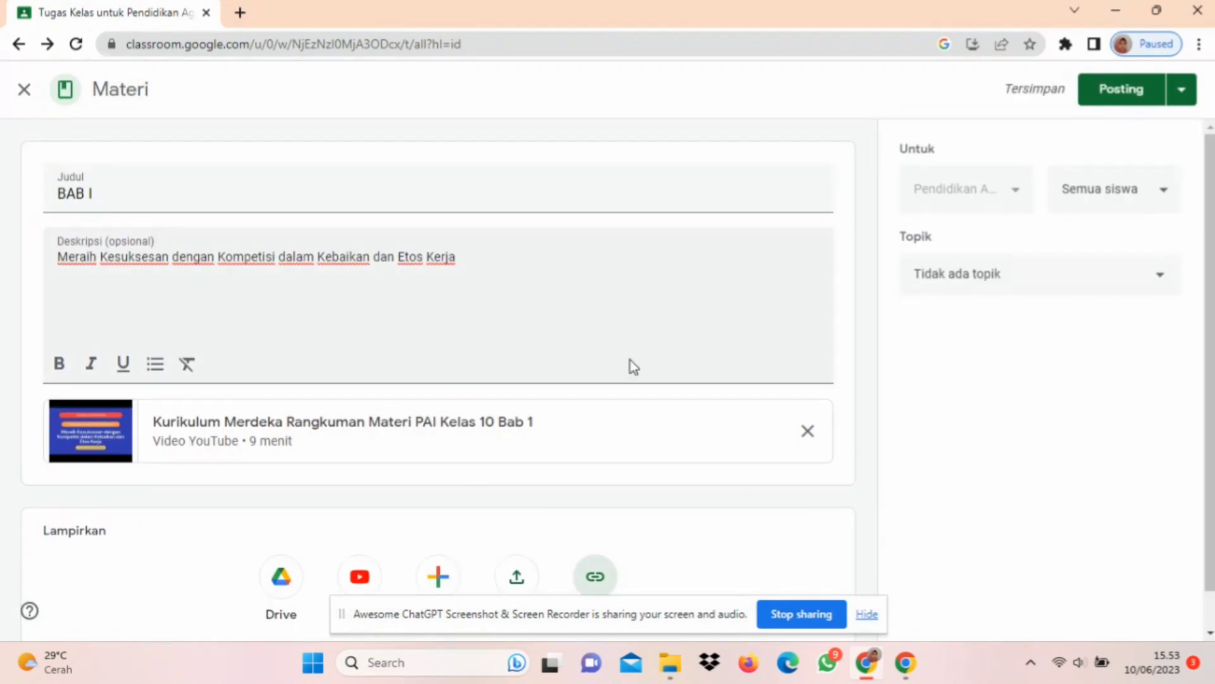
Step: End the description's first line with a period and add the line "Tonton video dibawah ini, lalu pahami dengan seksama." below it
click(480, 260)
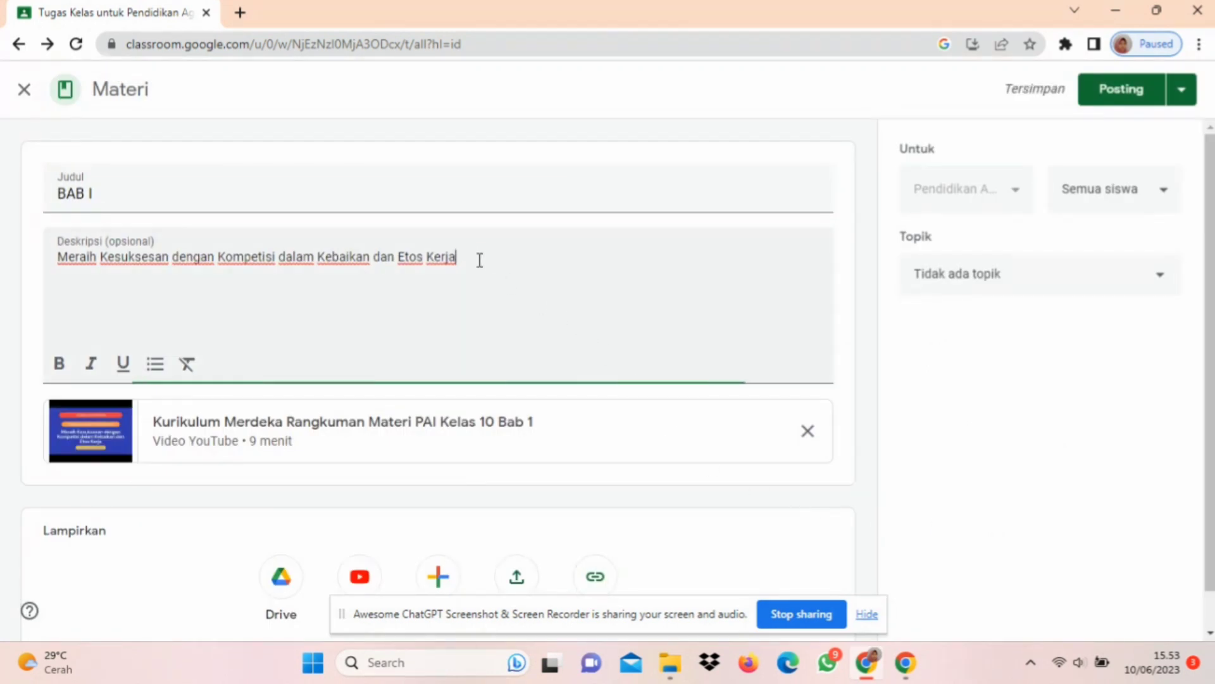
key(Return)
text(T)
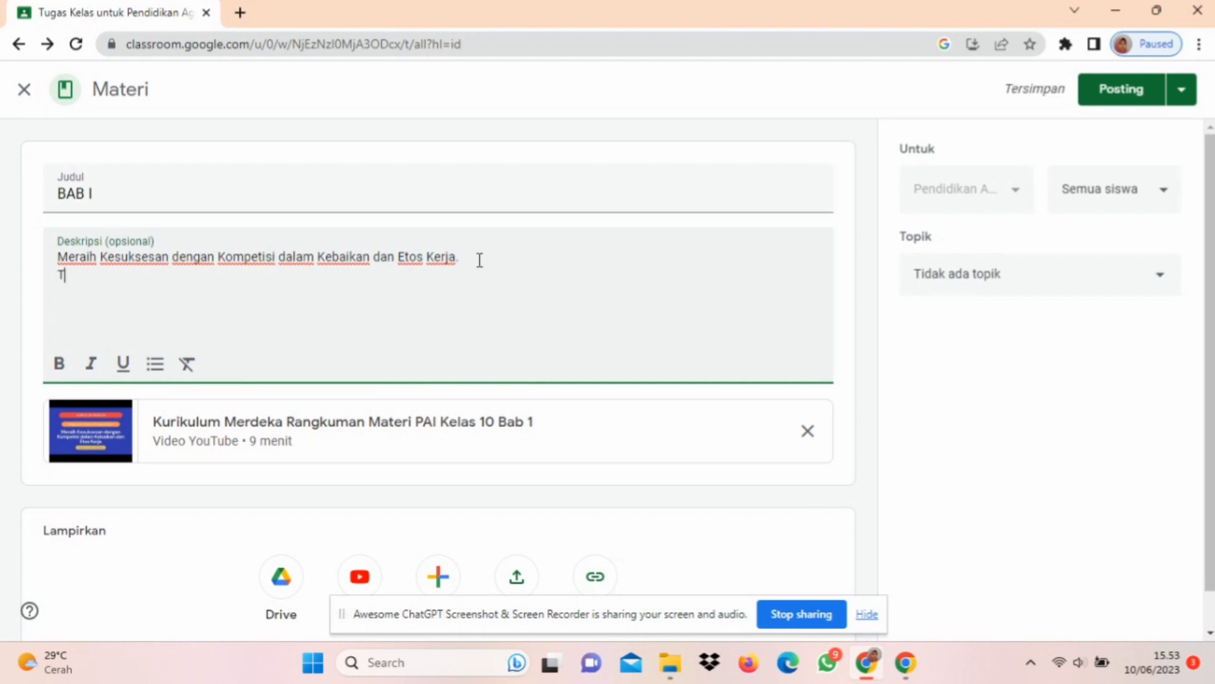
text(onton video dibawah ini.)
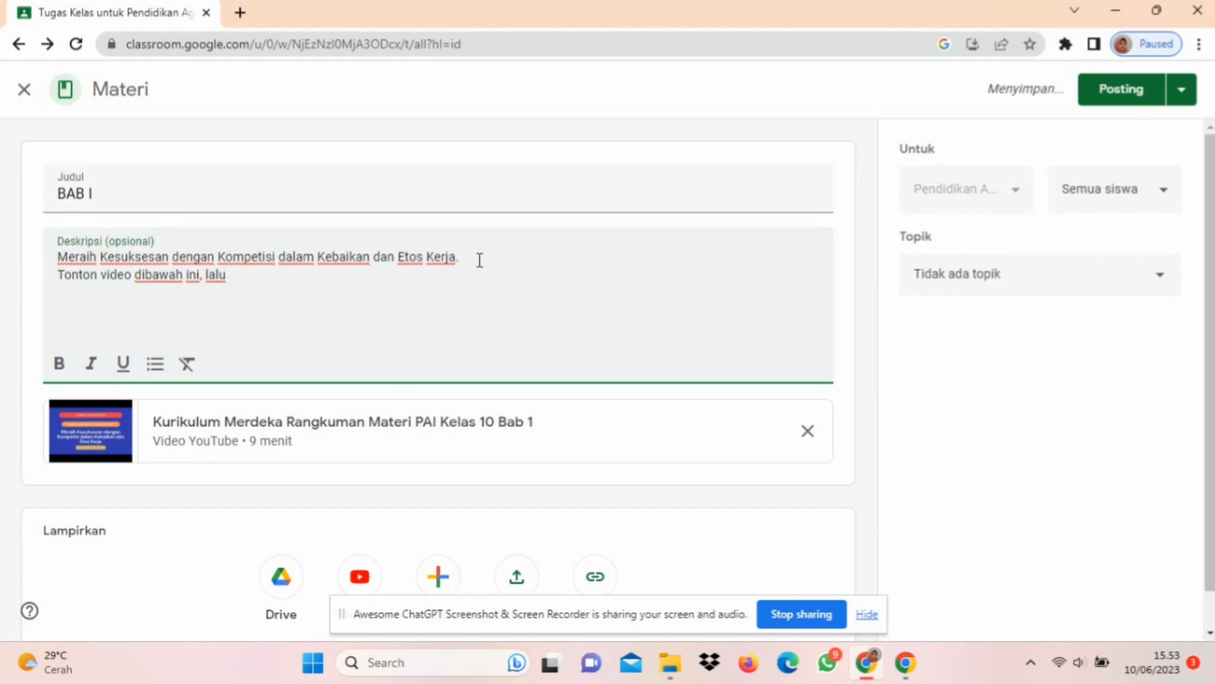
text( lalu pahami)
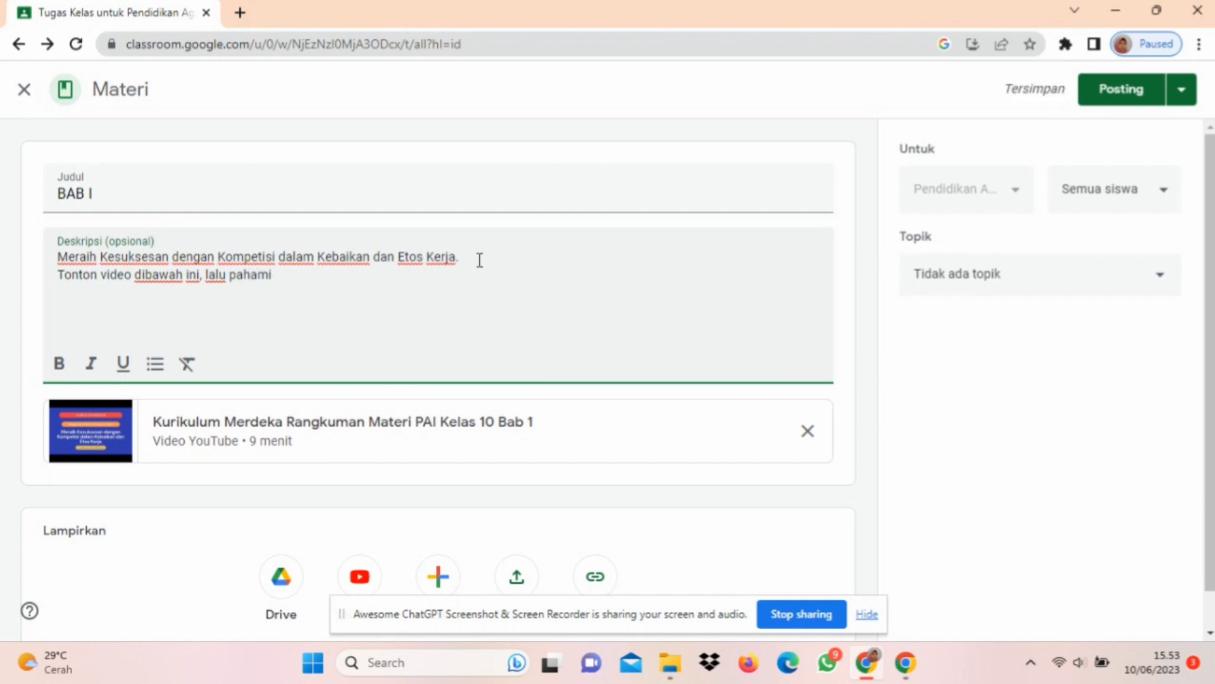
text( dengan seksama.)
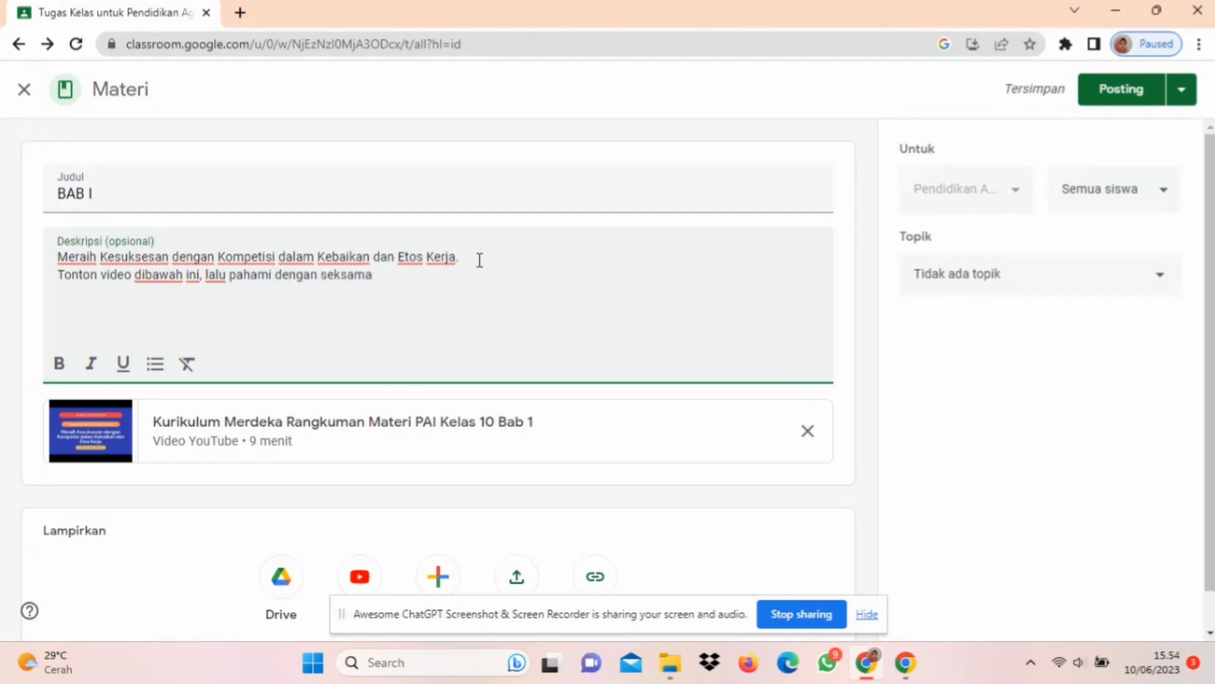
Step: Keep the material addressed to Semua siswa, assign it to the Semester Ganjil topic and post it
click(1155, 192)
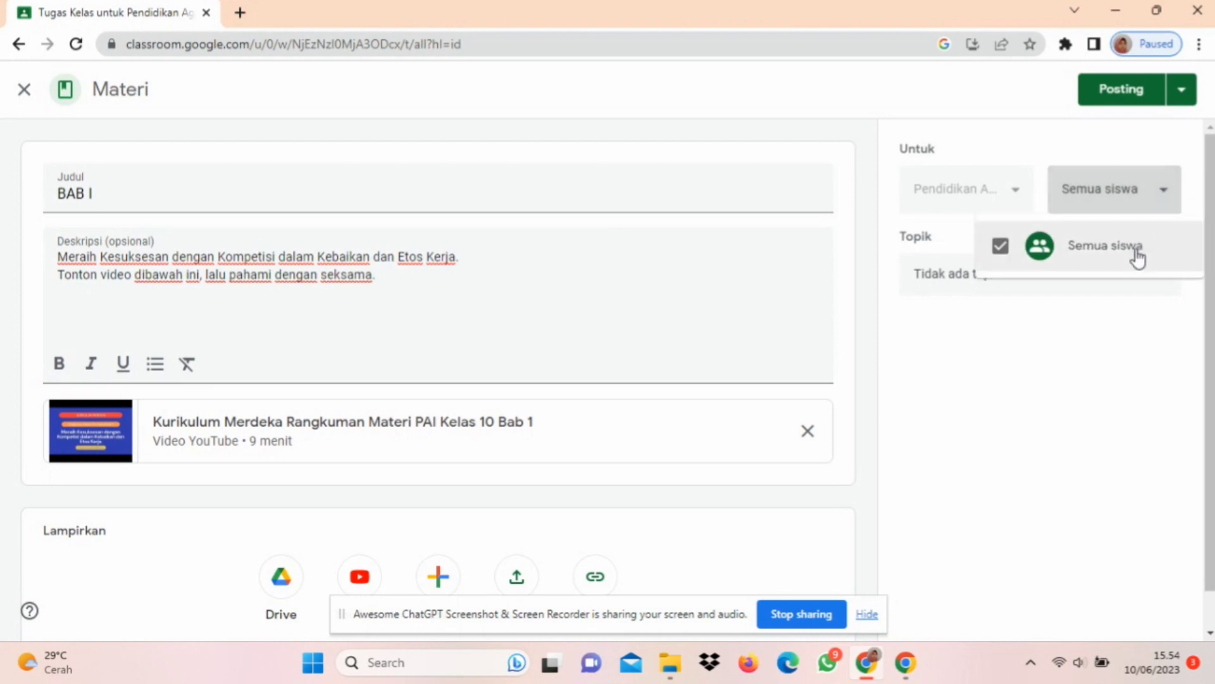
click(1129, 303)
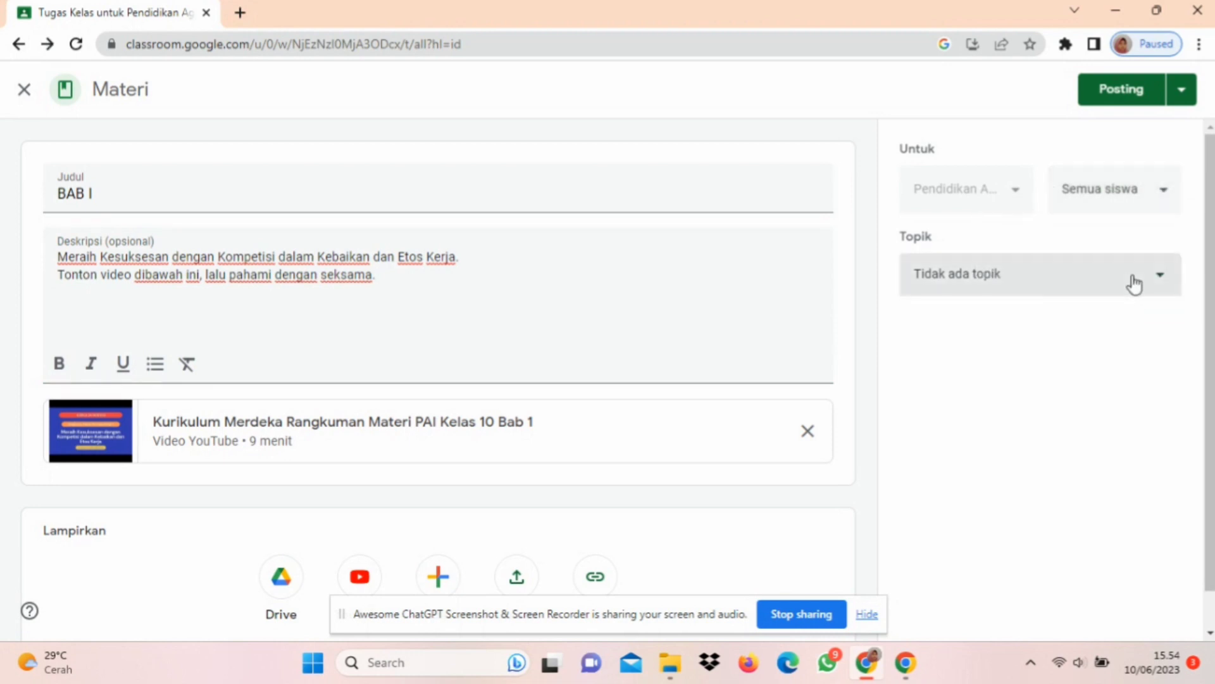
click(1134, 283)
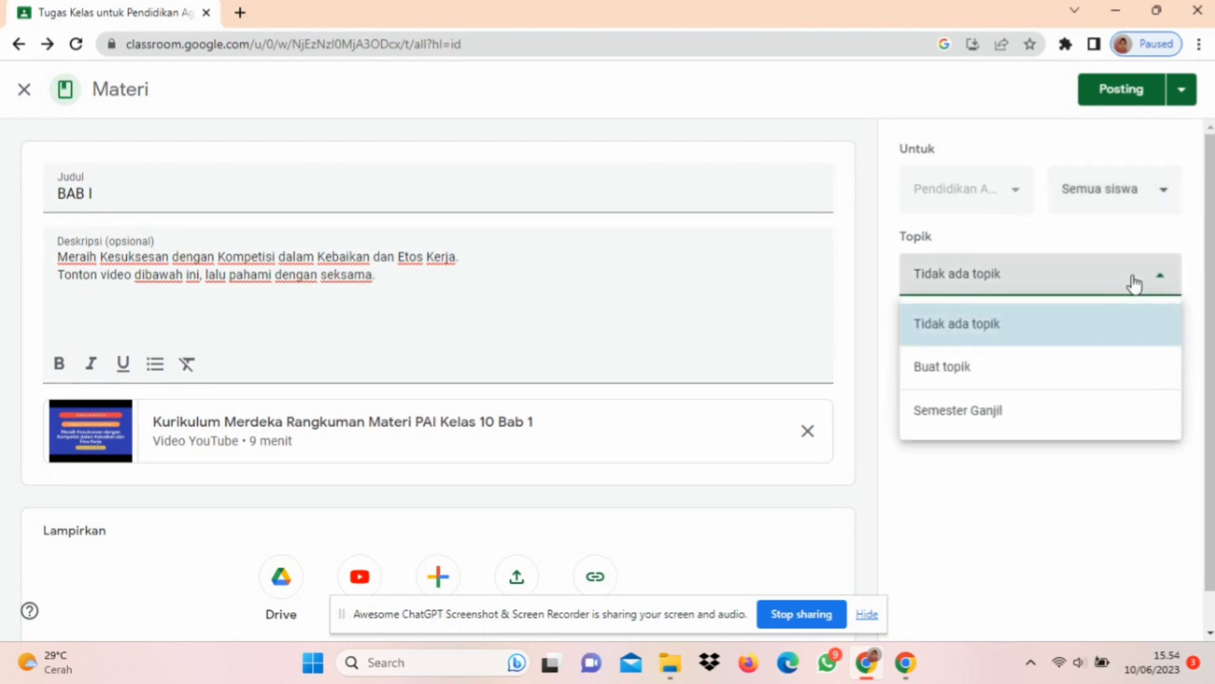
click(1026, 419)
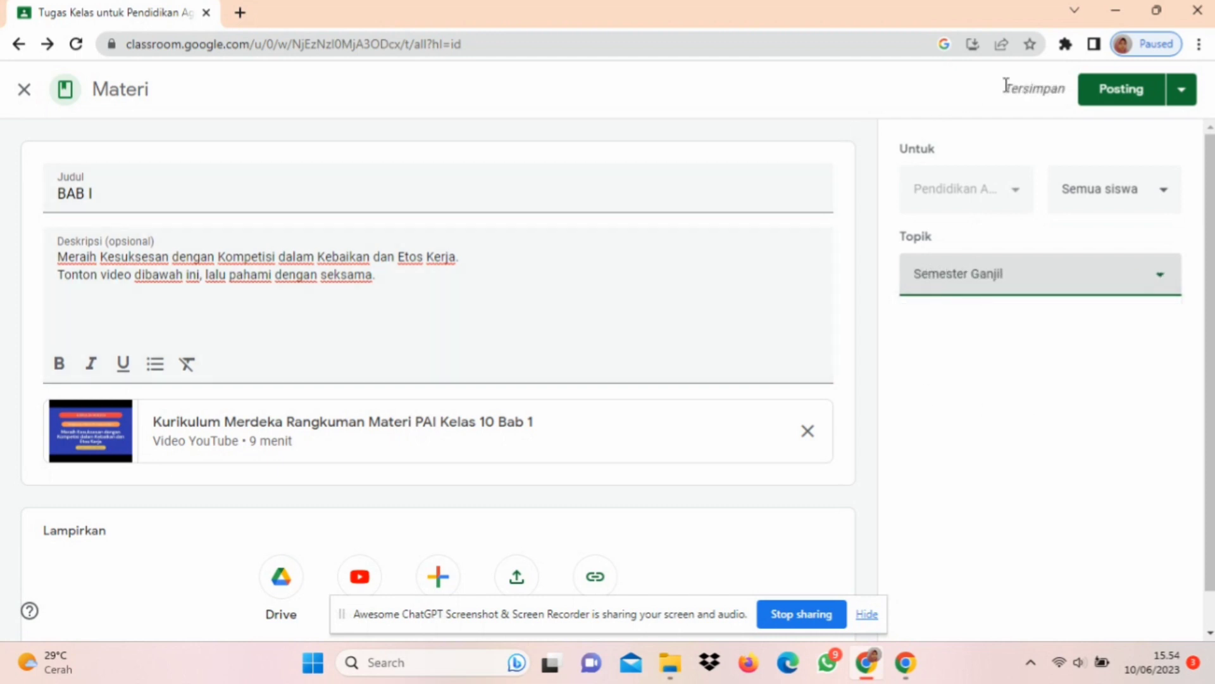
click(1106, 99)
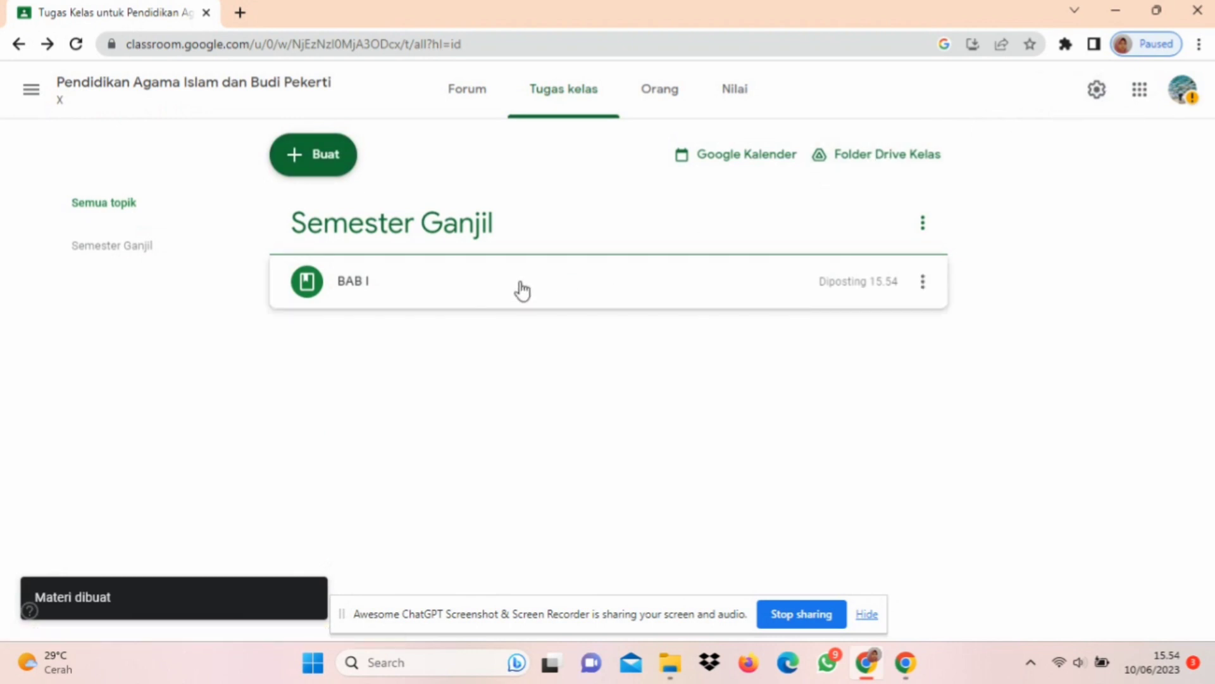
Step: Expand the posted BAB I material to check its description and video, and collapse it again
click(522, 291)
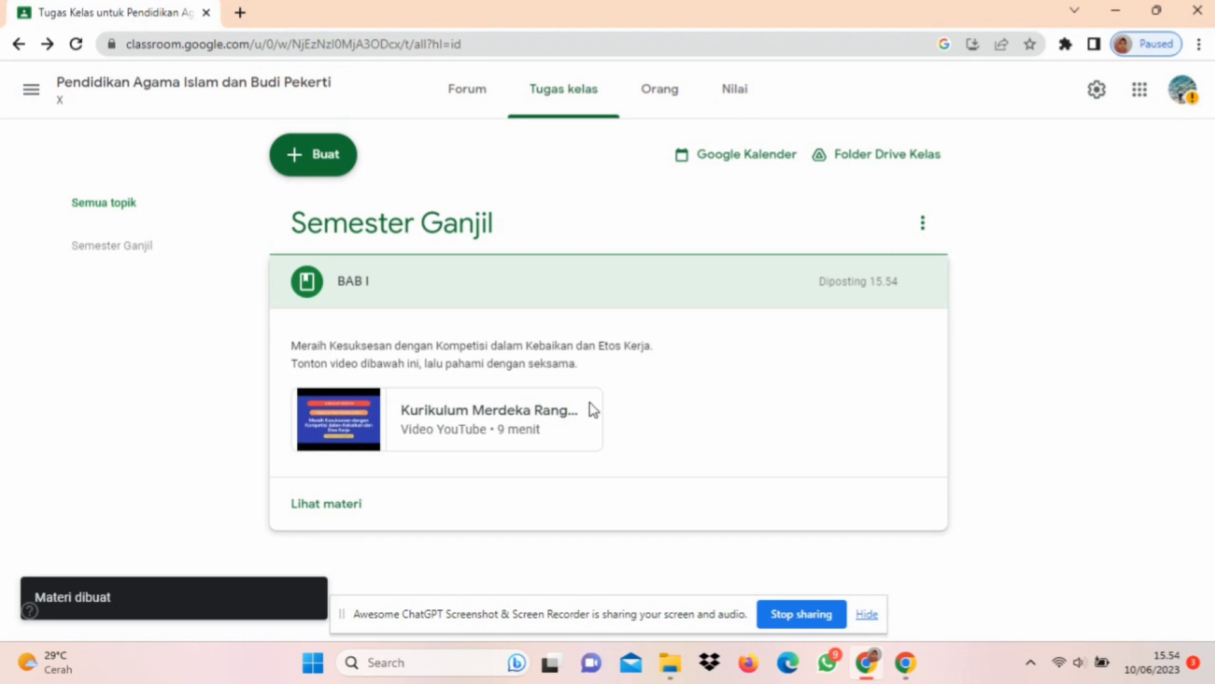
click(608, 292)
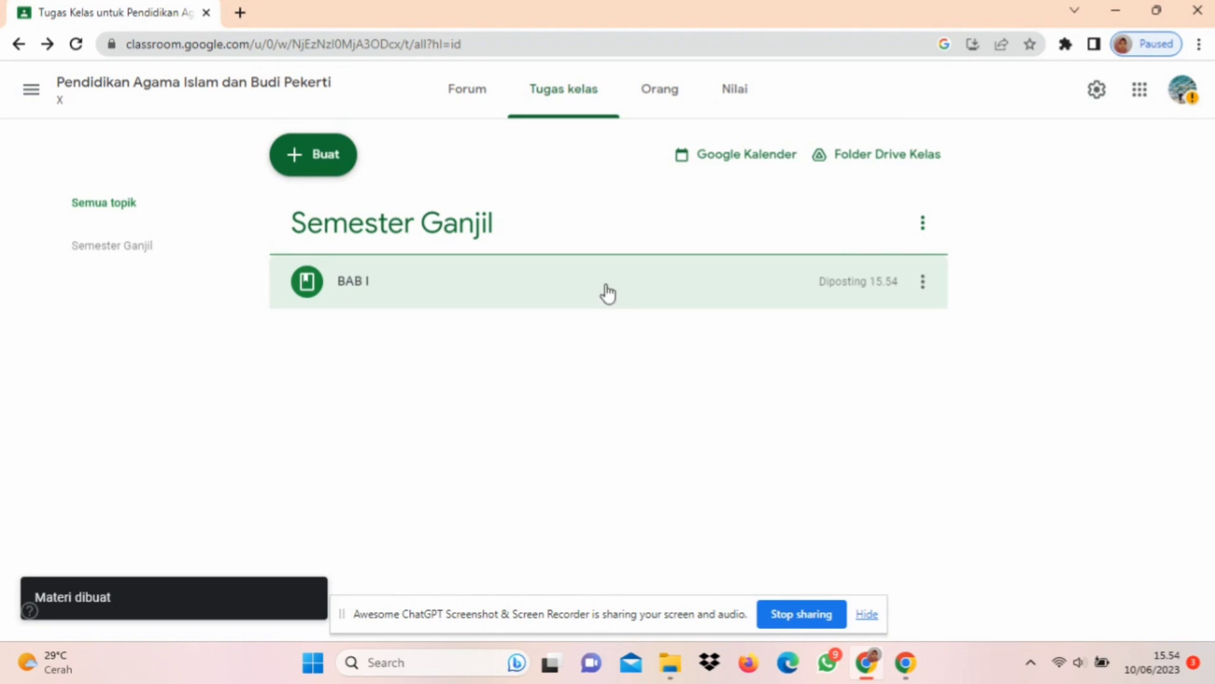
Step: Create a new Pertanyaan post with the question "Materi apa yang telah dibahas pada video sebelumnya?"
click(340, 163)
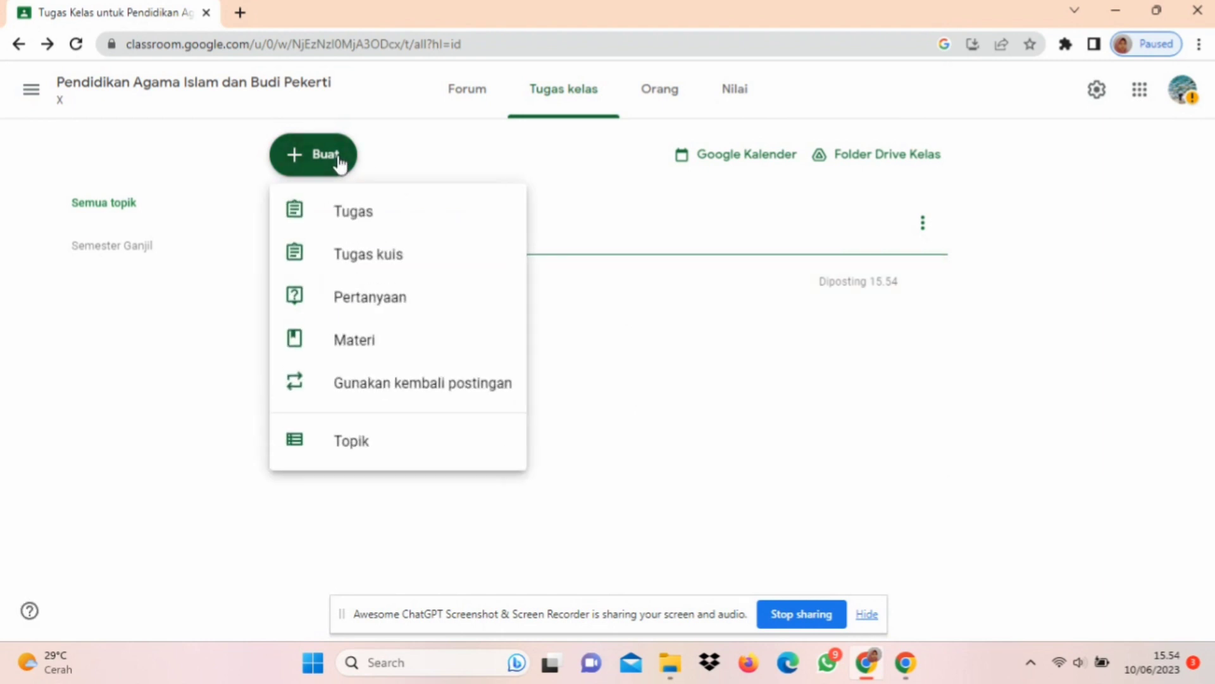
click(420, 305)
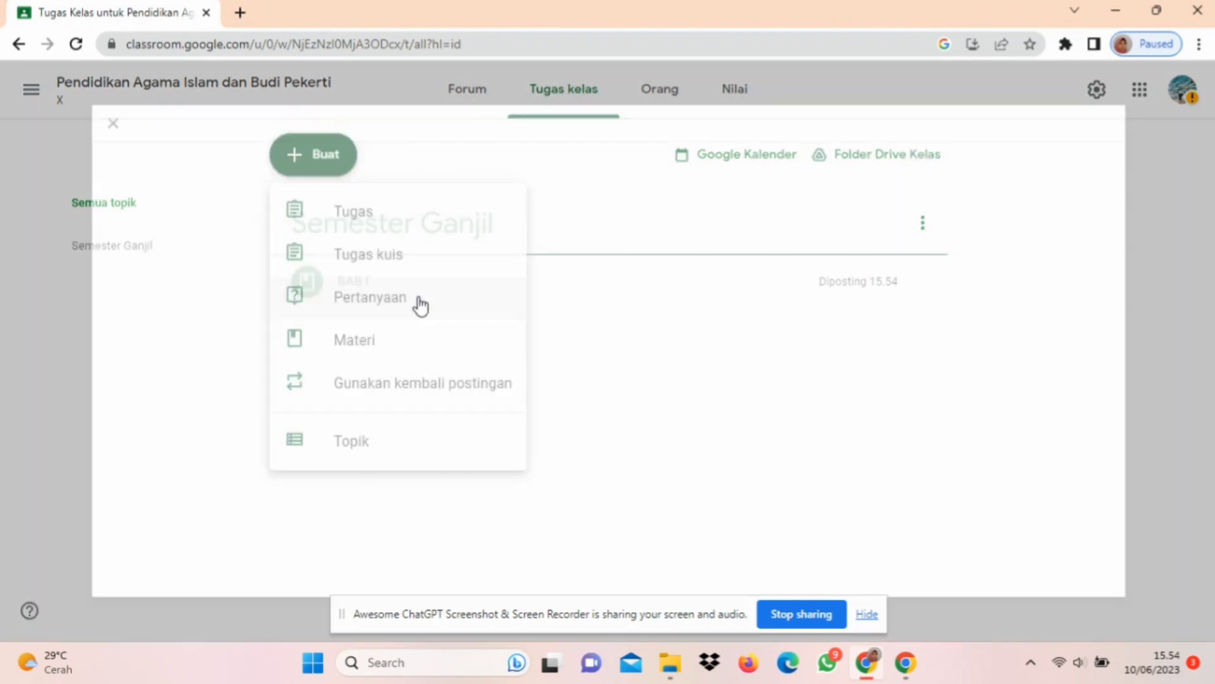
text(Materi a)
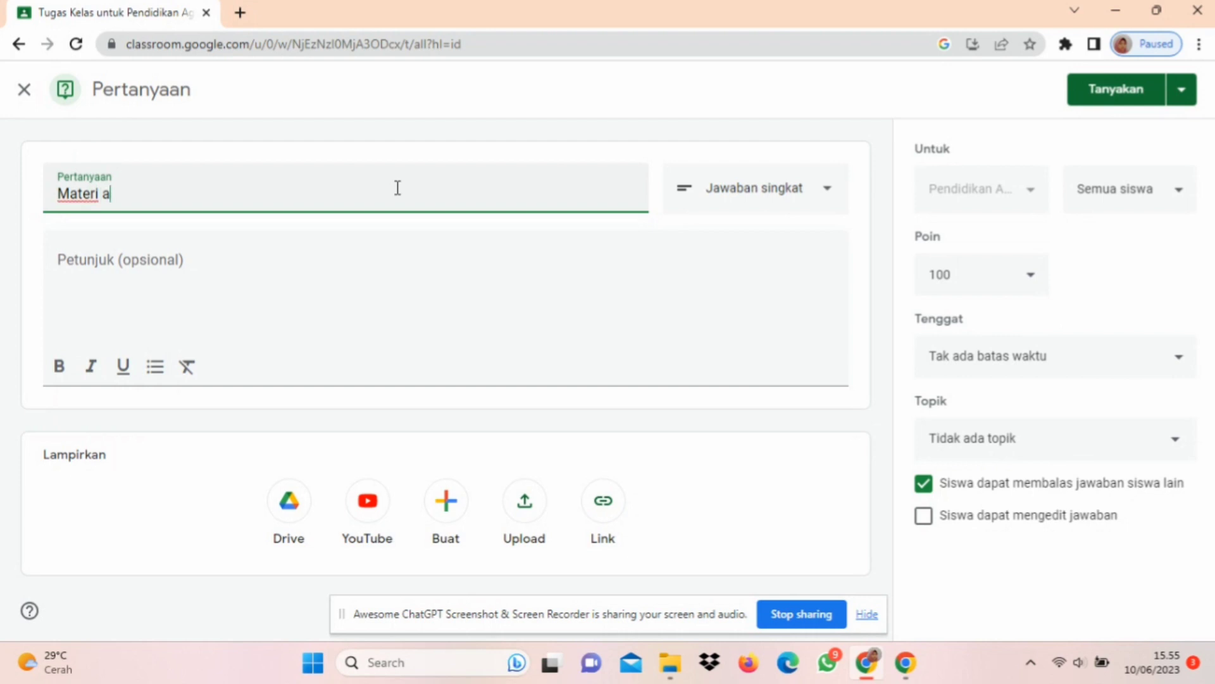
text(pa yang telah dibahas pada video sebelumnya?)
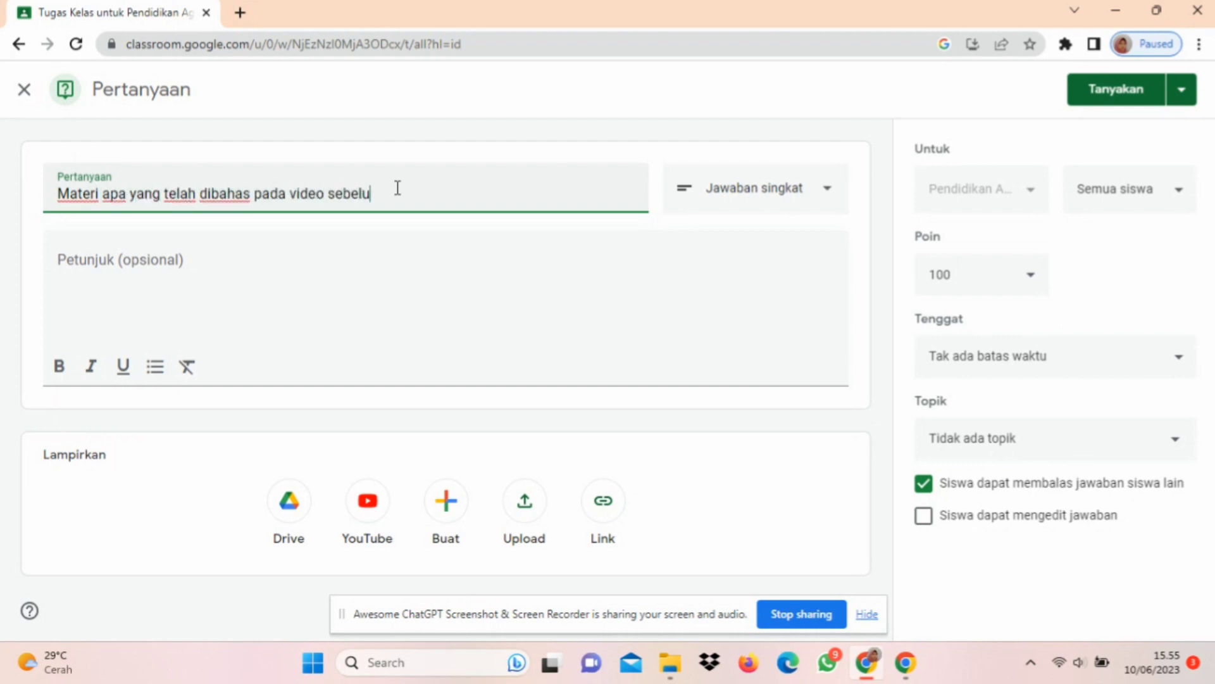
Step: Enter the question's instructions as "Setelah melihat video dengan seksama, apa yang telah kalian ketahui mengenai materi tersebut?"
click(373, 256)
text(Setelah melihat video dengan seks)
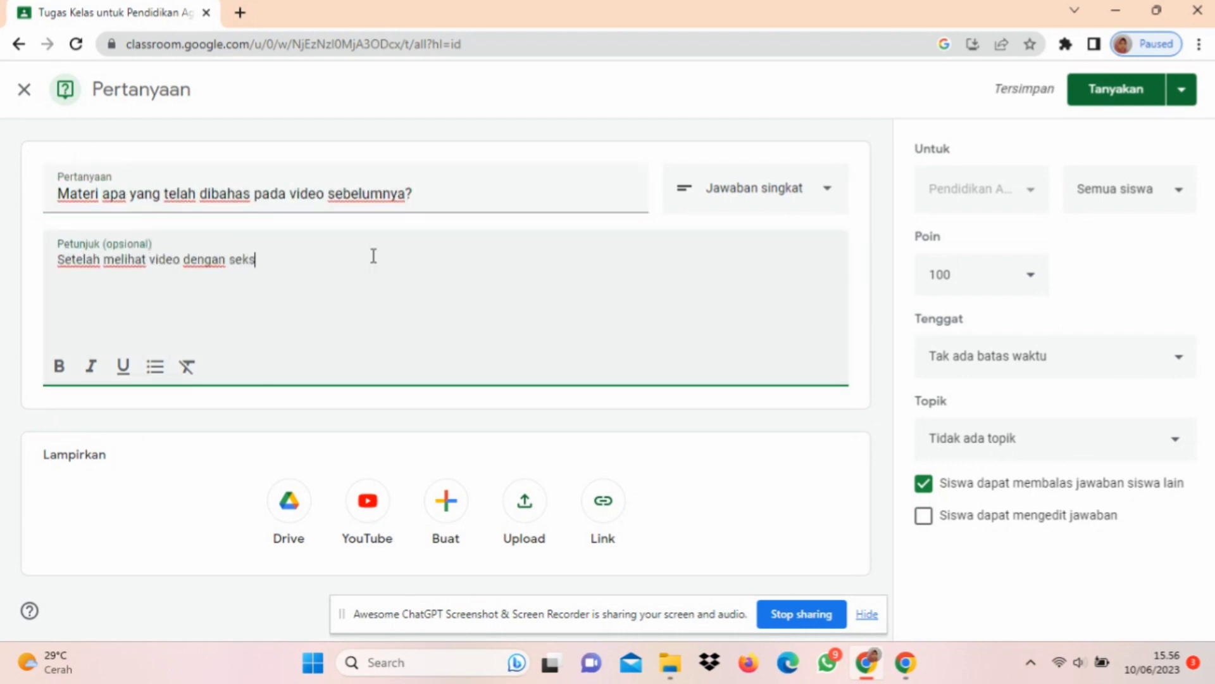
text(ama, apa yang telah kalian keta)
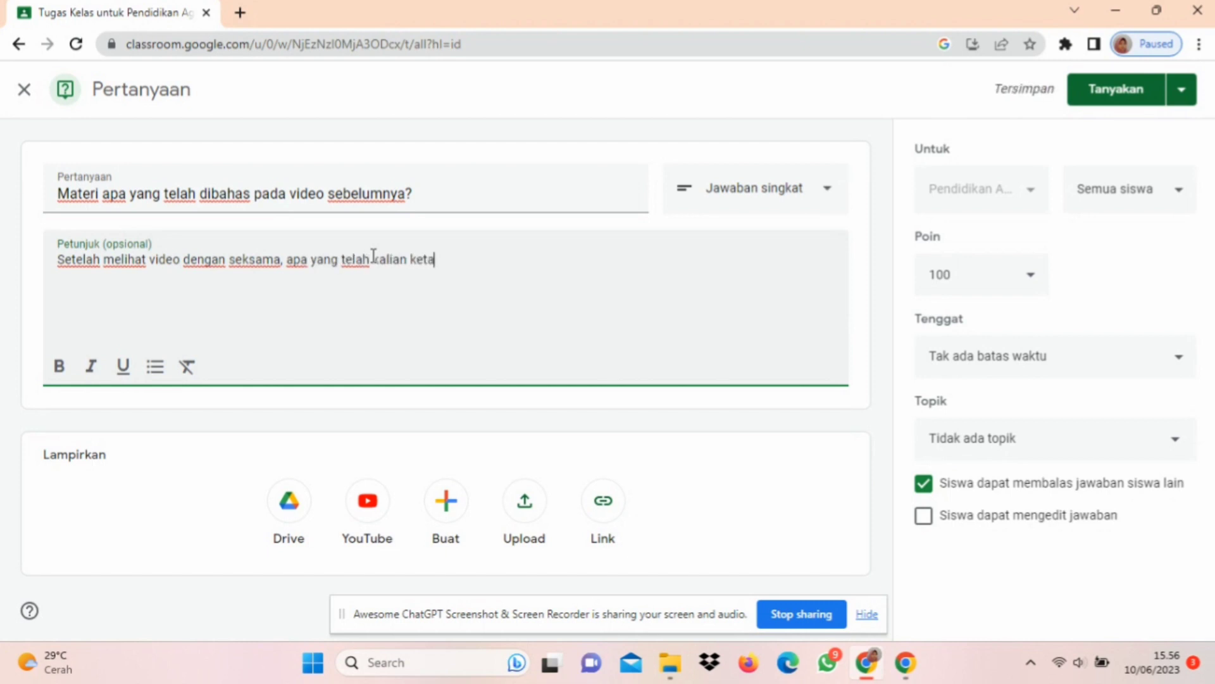
text(hui mengenai materi tersebut?)
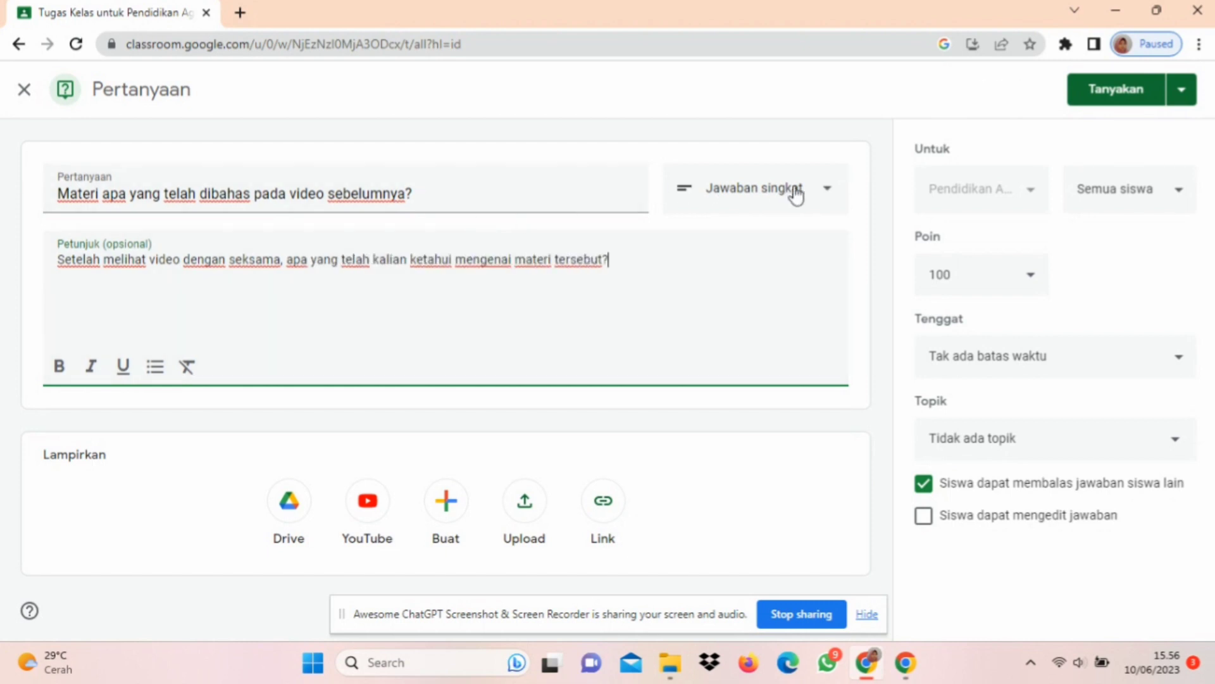
click(821, 196)
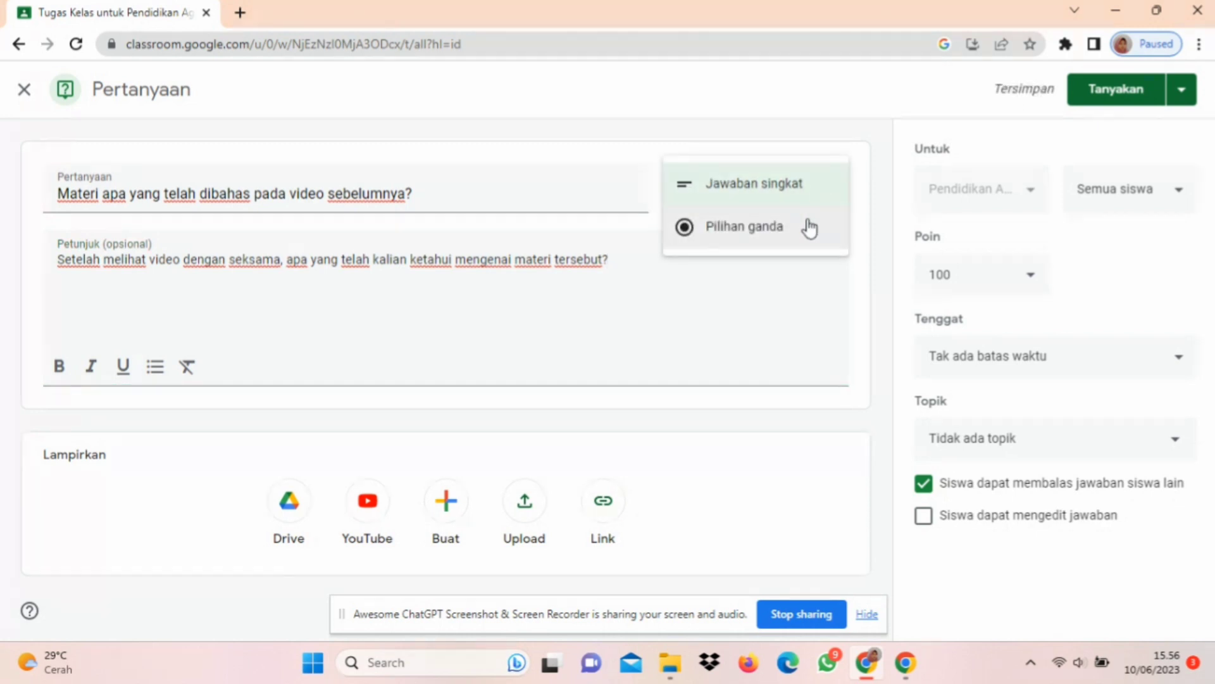
click(808, 226)
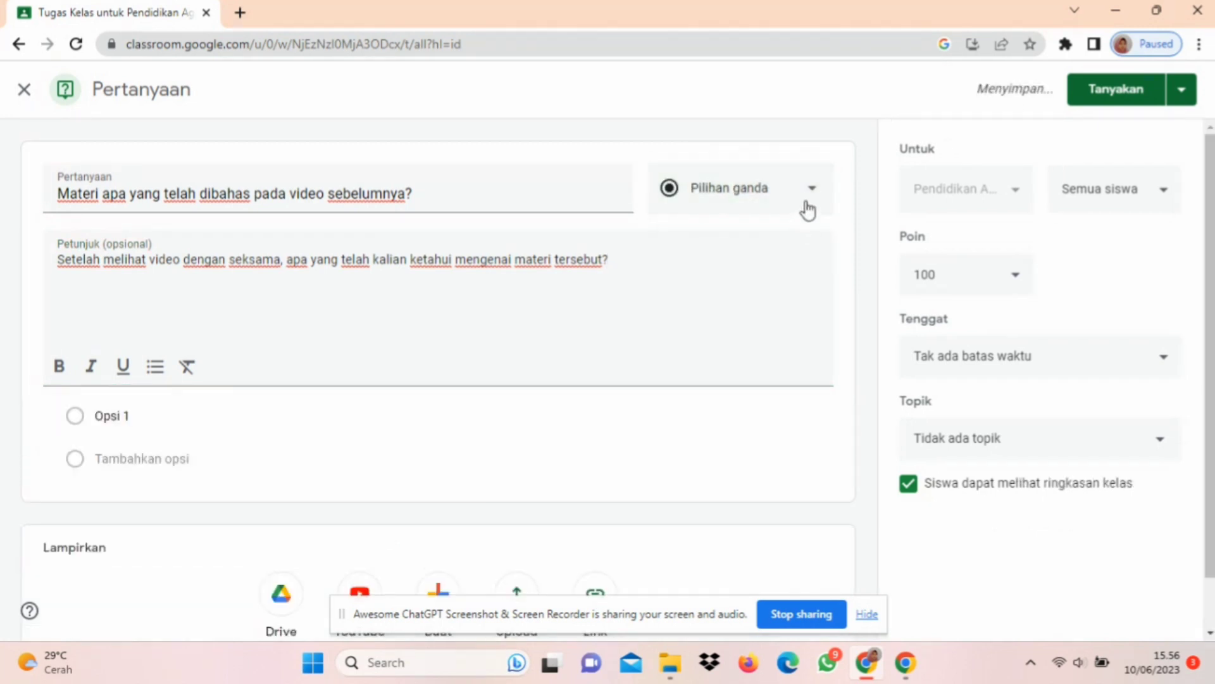
click(807, 193)
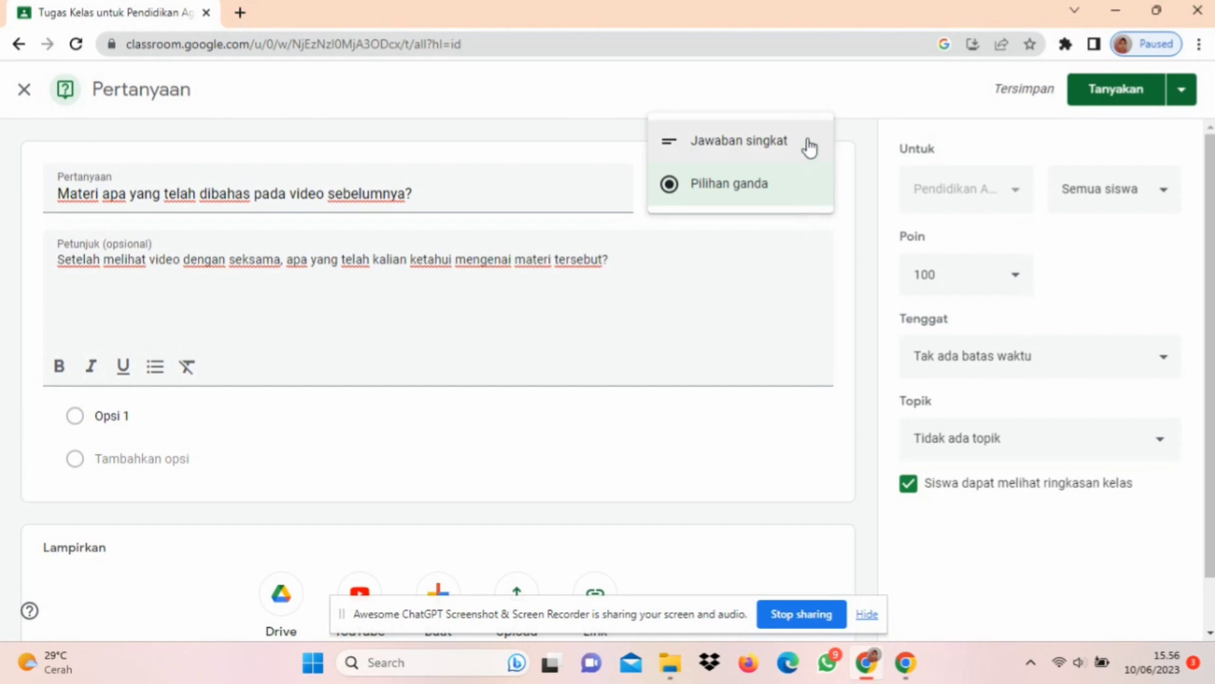
click(808, 142)
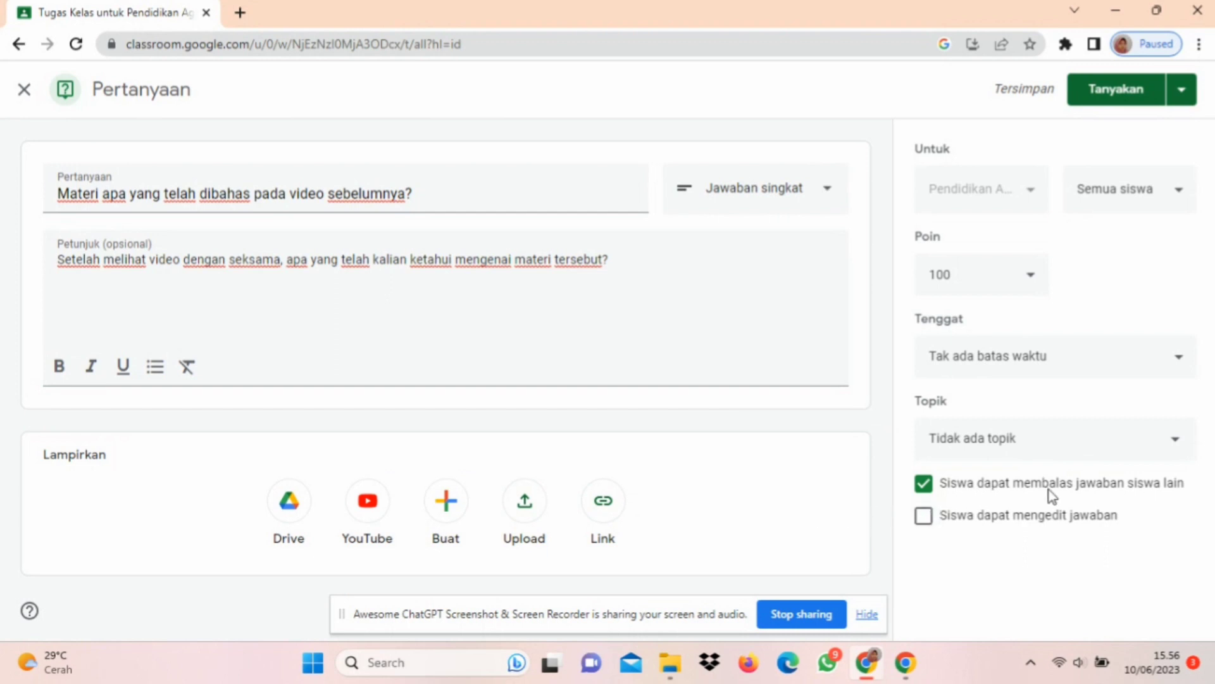
Step: Allow students to edit their answers and set the question's due date to 12 Jun 2023
click(925, 521)
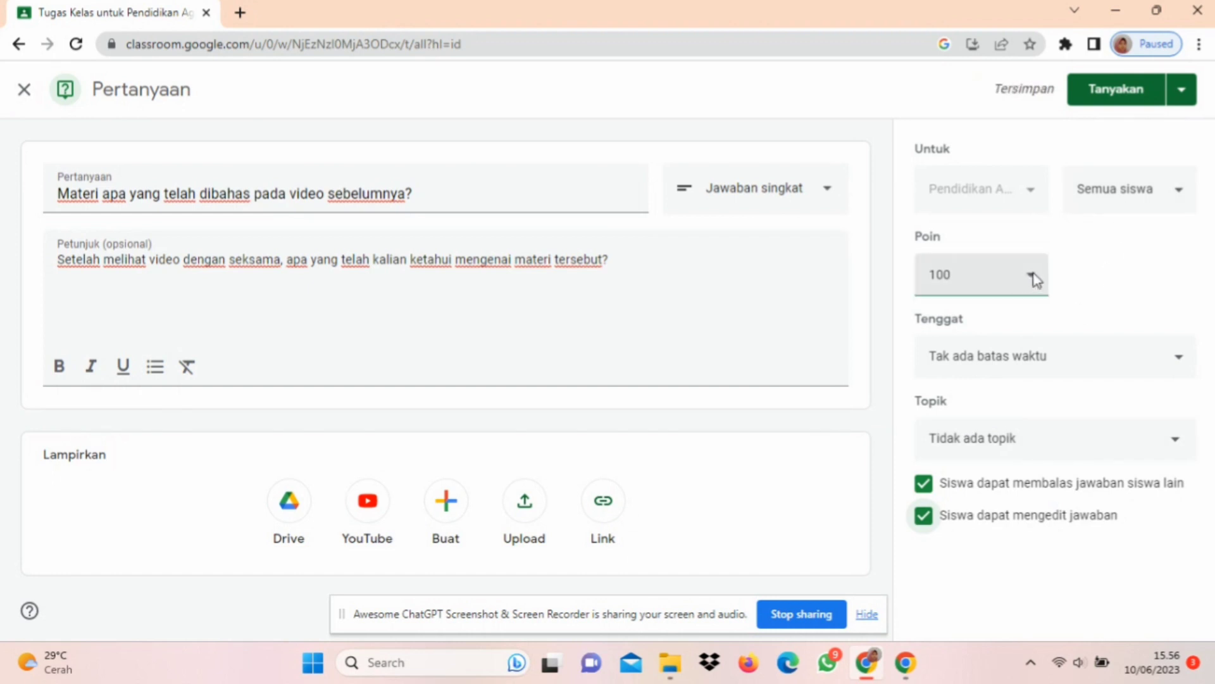
click(1170, 363)
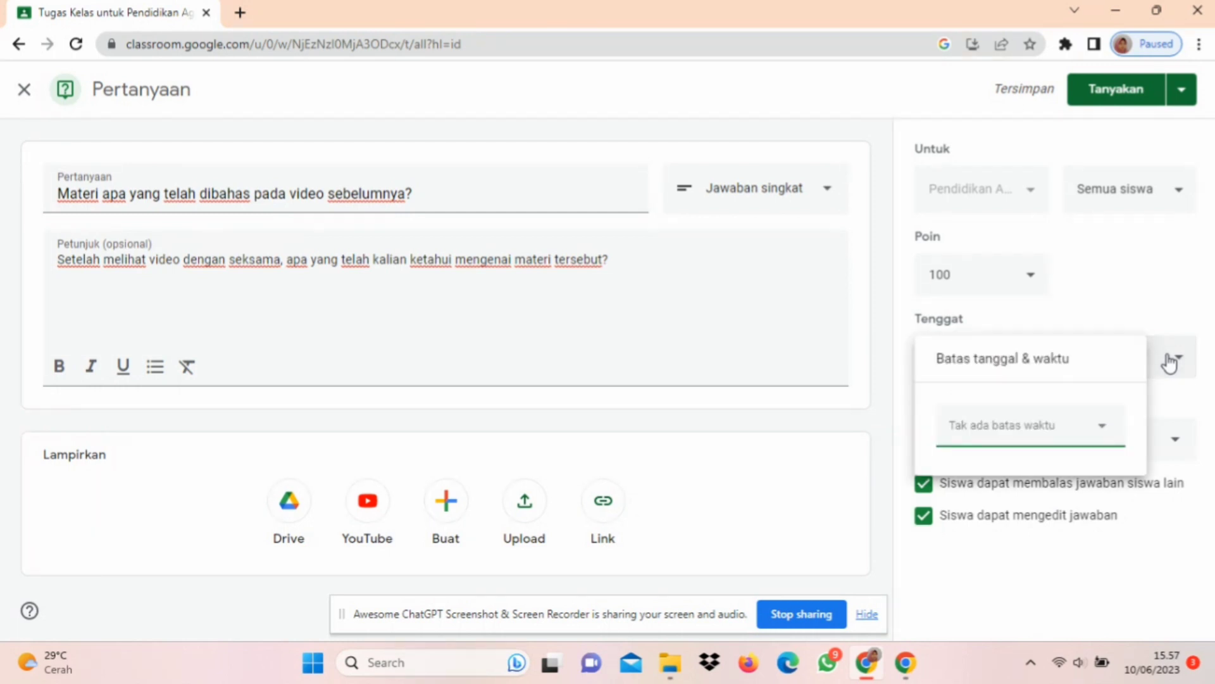
click(1198, 419)
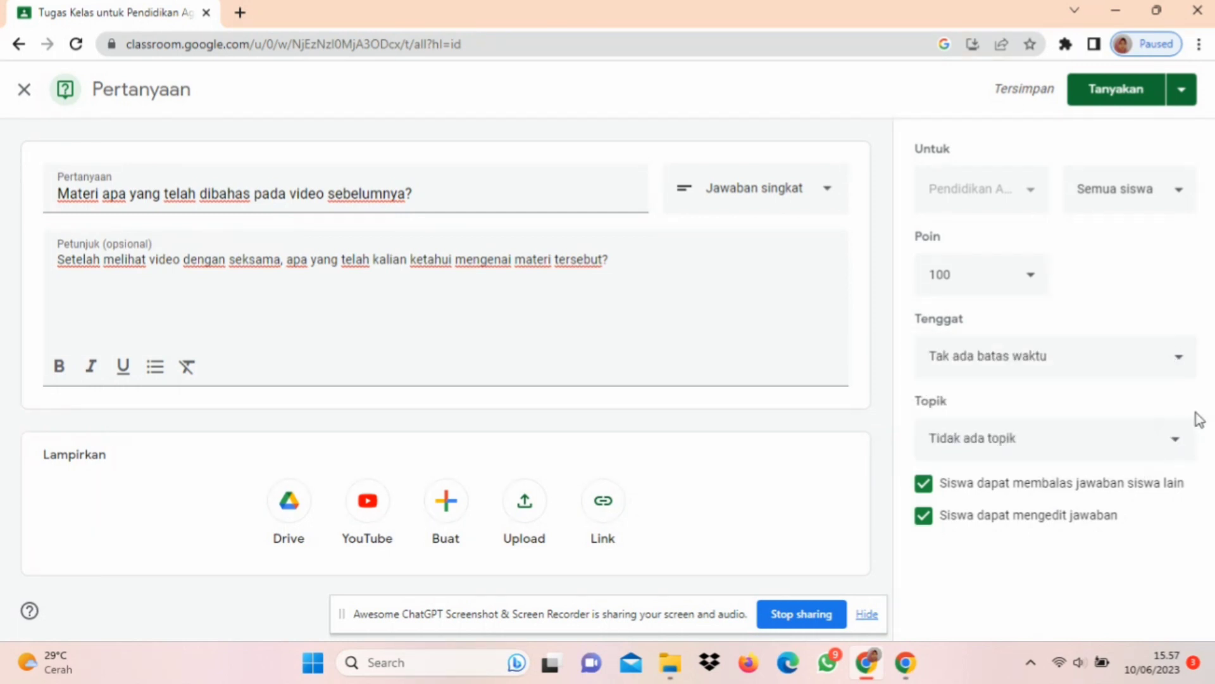
click(1177, 363)
click(1085, 432)
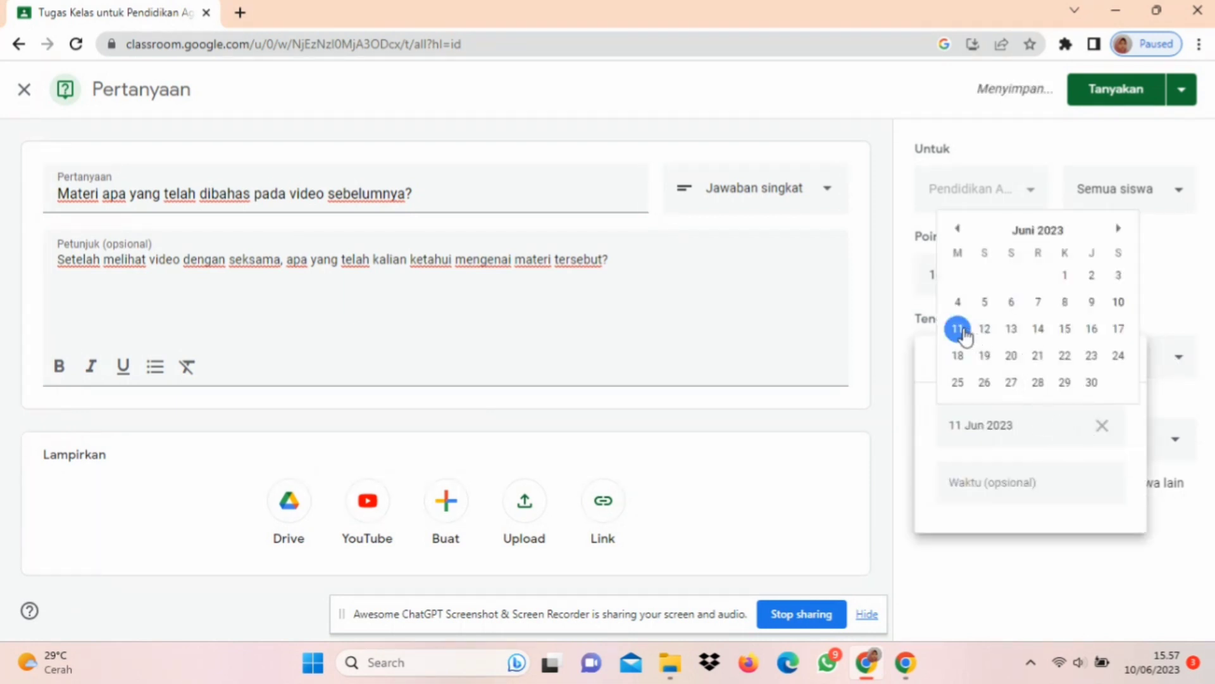
click(985, 329)
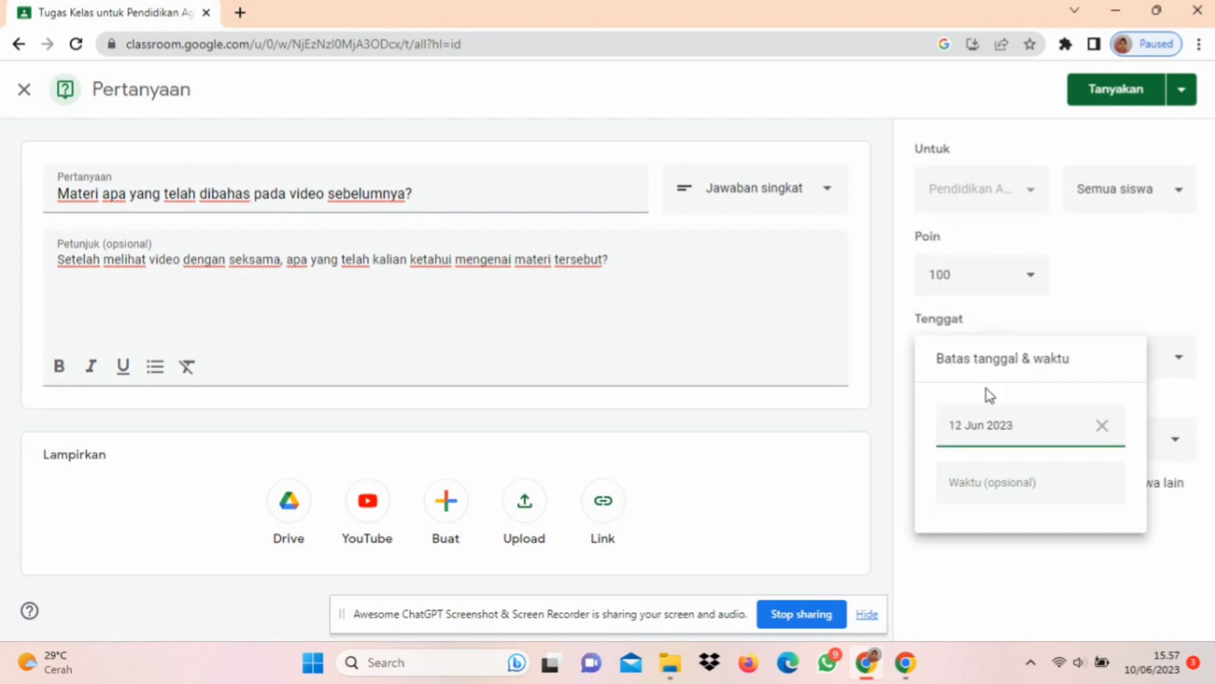
Step: Set the question's due time to 10.00
click(1017, 483)
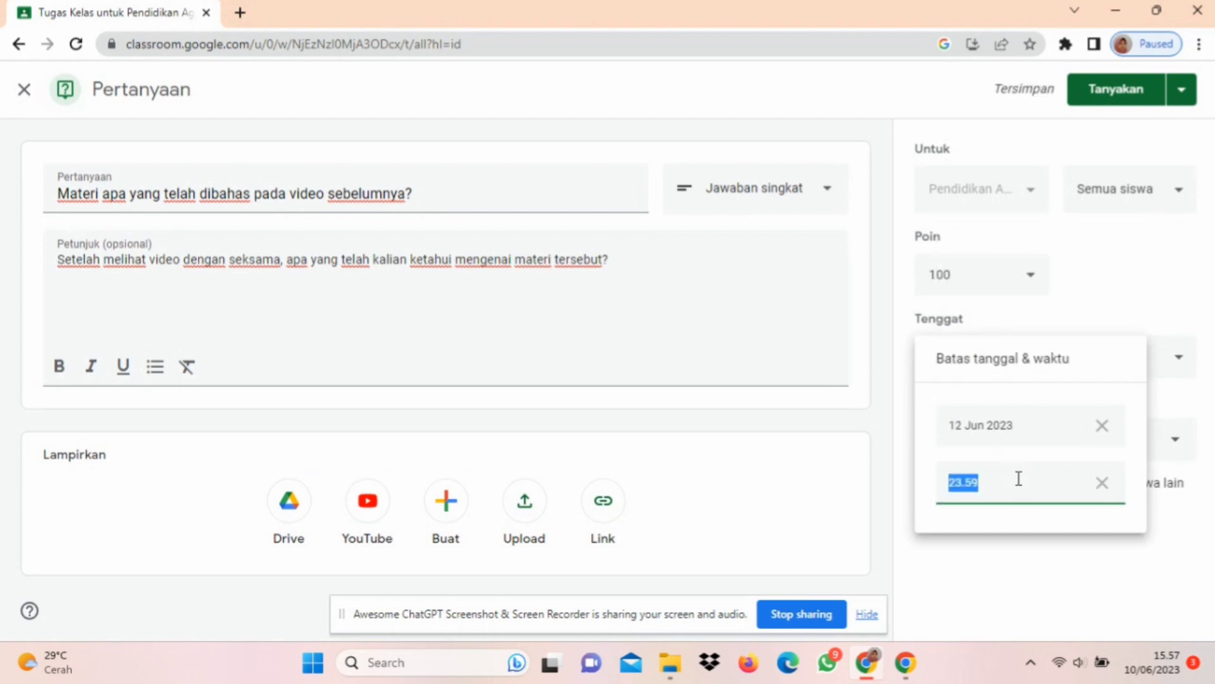
click(1018, 478)
key(BackSpace)
key(BackSpace)
key(BackSpace)
key(BackSpace)
text(10.00)
click(1047, 541)
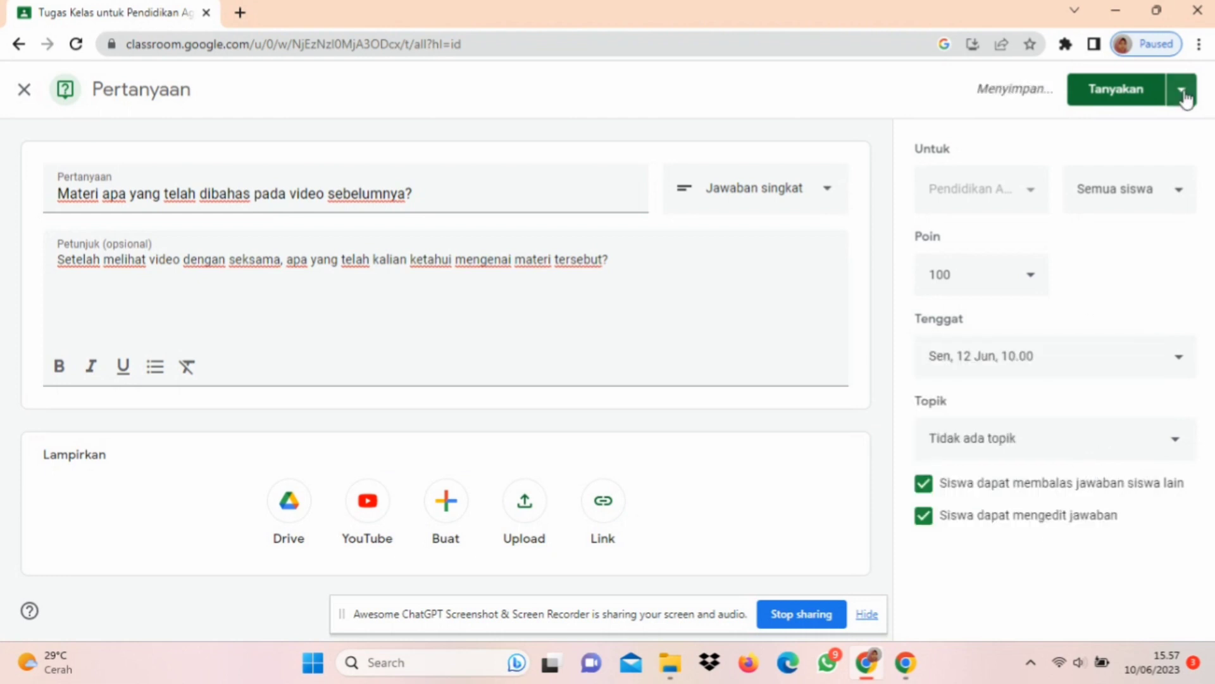
Step: Assign the question to the Semester Ganjil topic and post it
click(1116, 433)
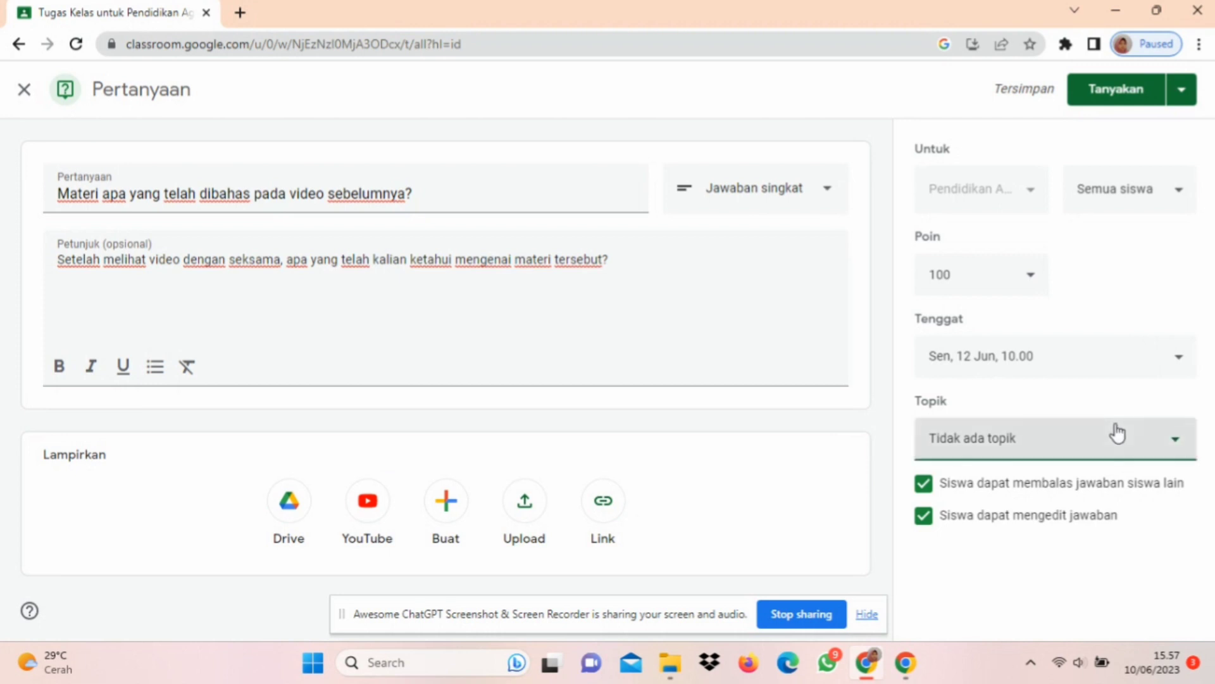
click(1038, 587)
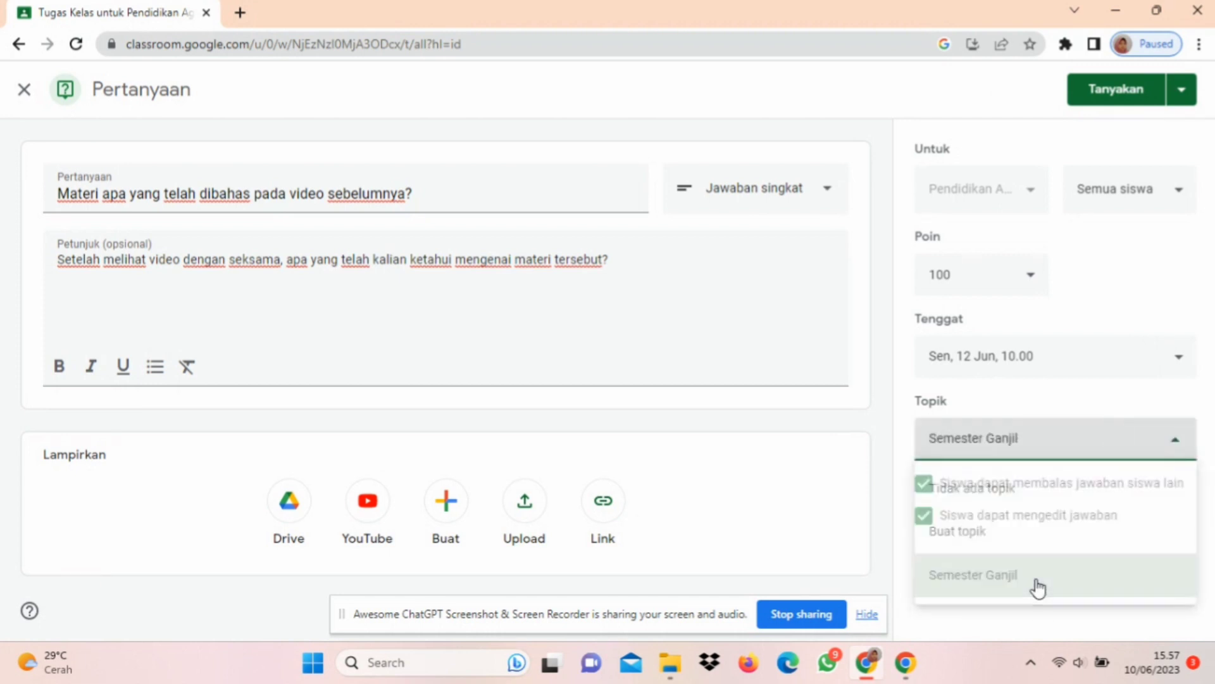
click(1109, 96)
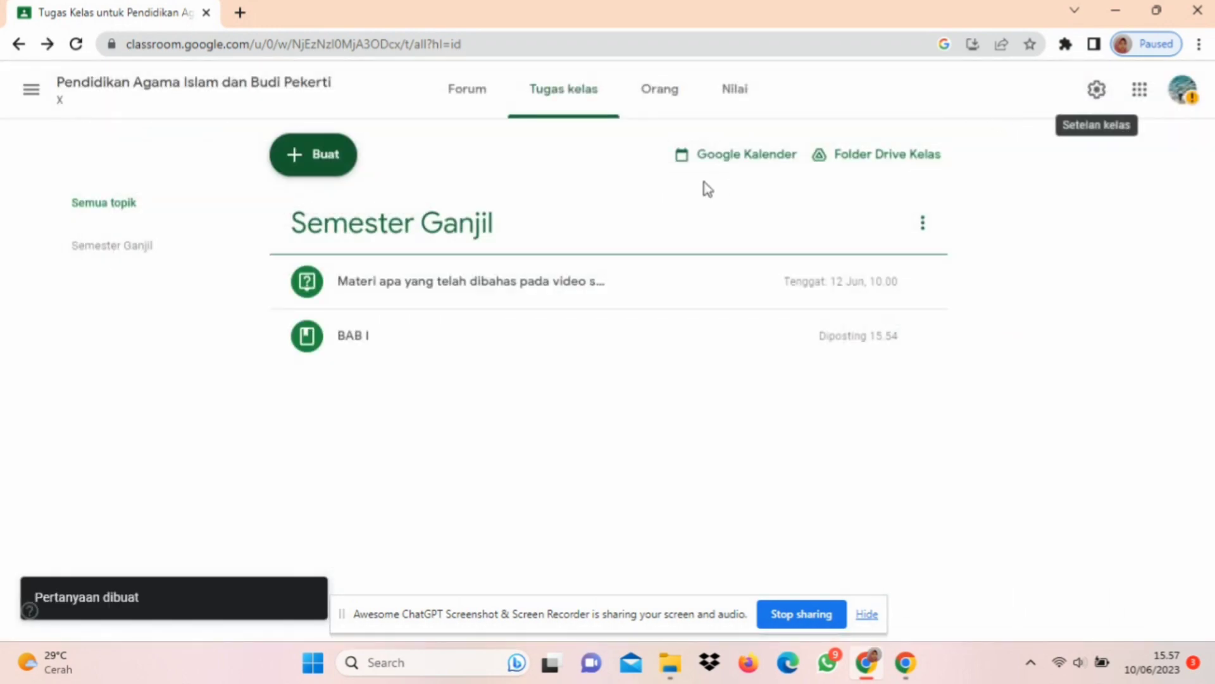
Step: Expand the posted question to check its instructions and submission status, and collapse it again
click(552, 283)
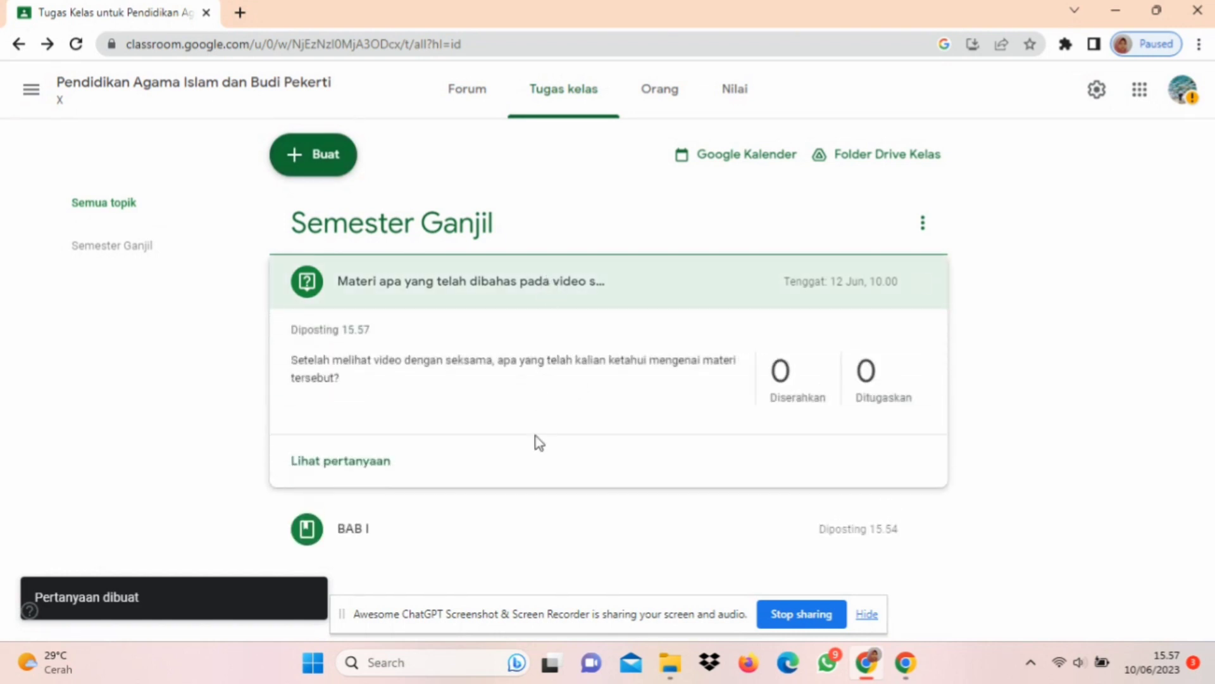
click(596, 293)
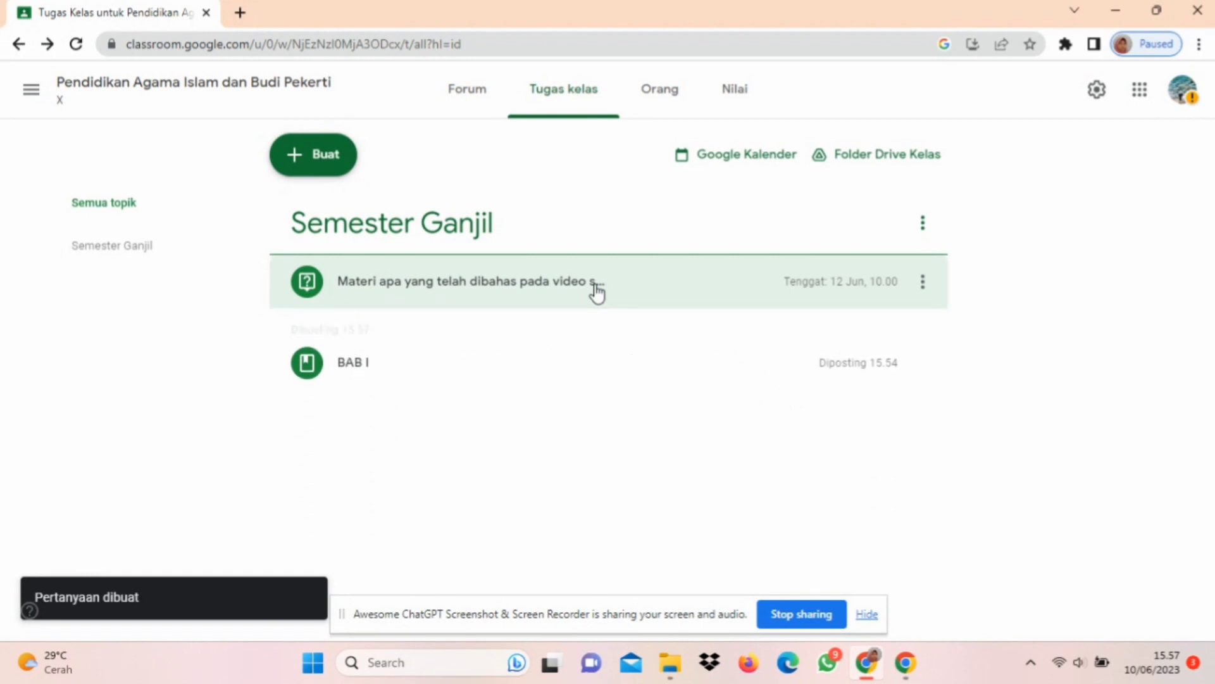
Step: Create a new Tugas kuis assignment titled "Kuis Bab I"
click(329, 161)
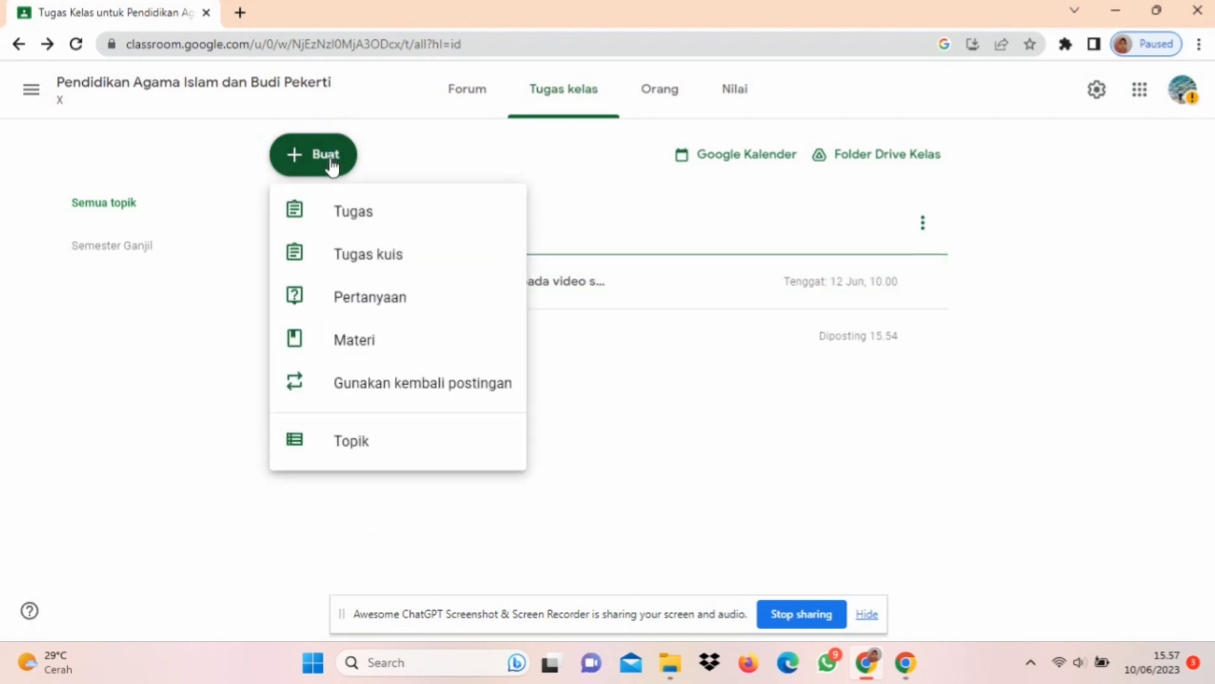
click(444, 264)
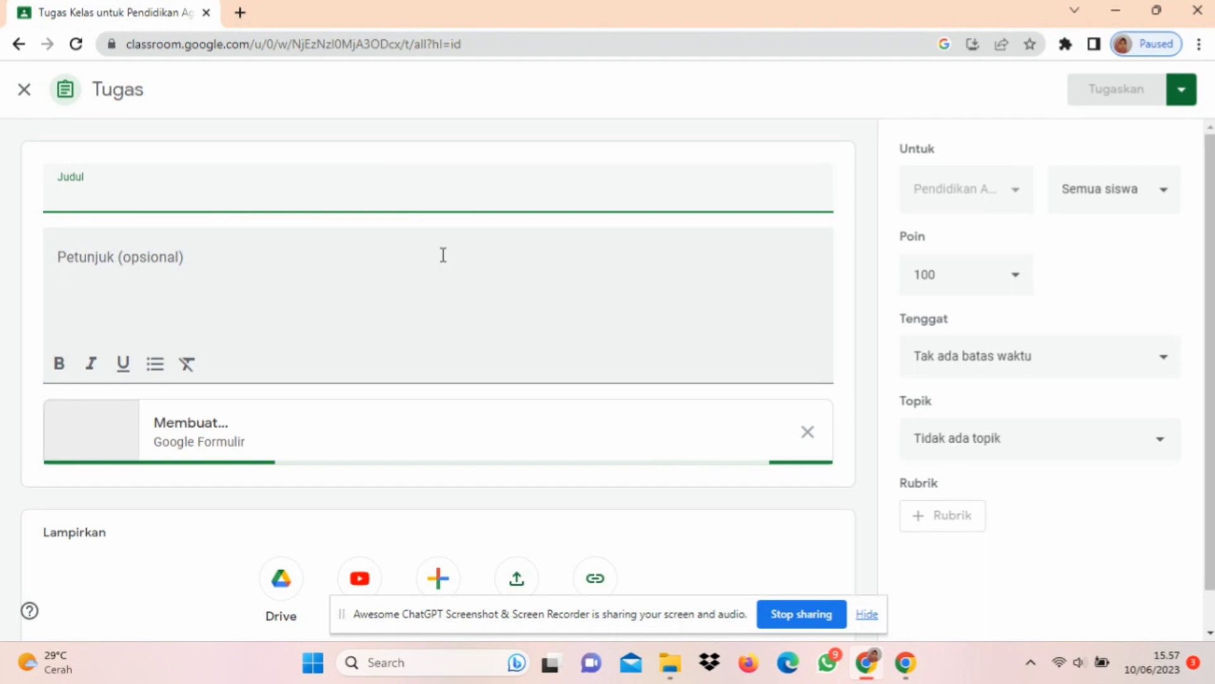
click(215, 183)
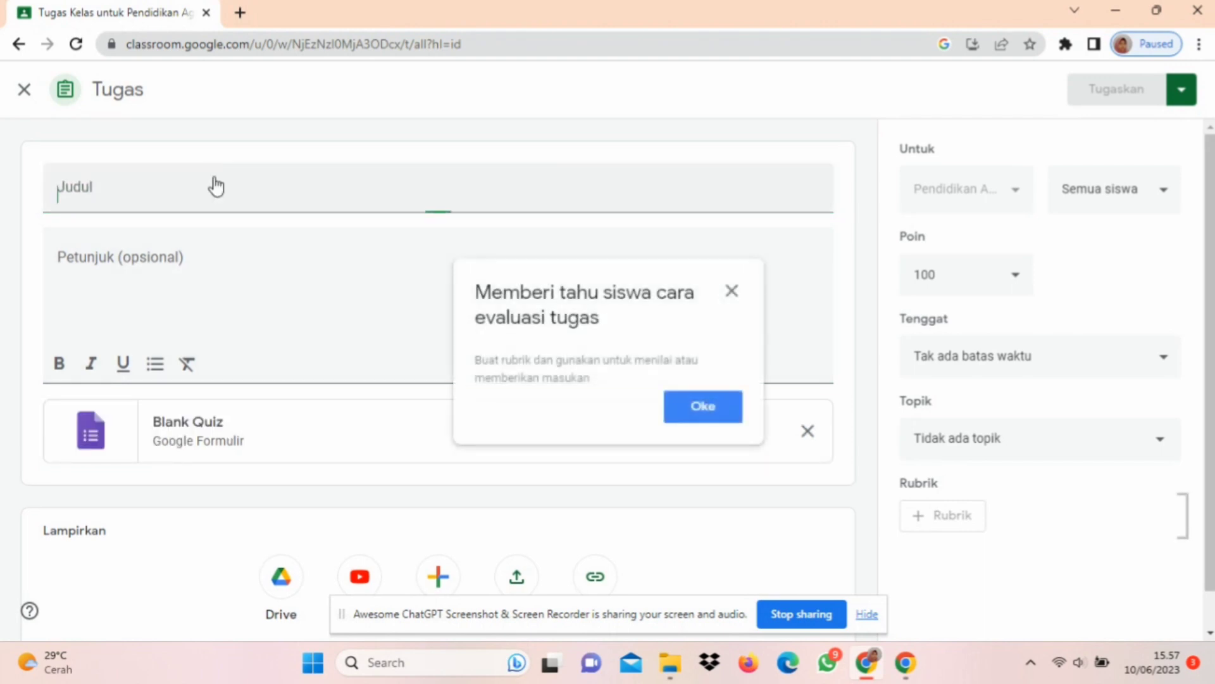
text(Kuis Bab I)
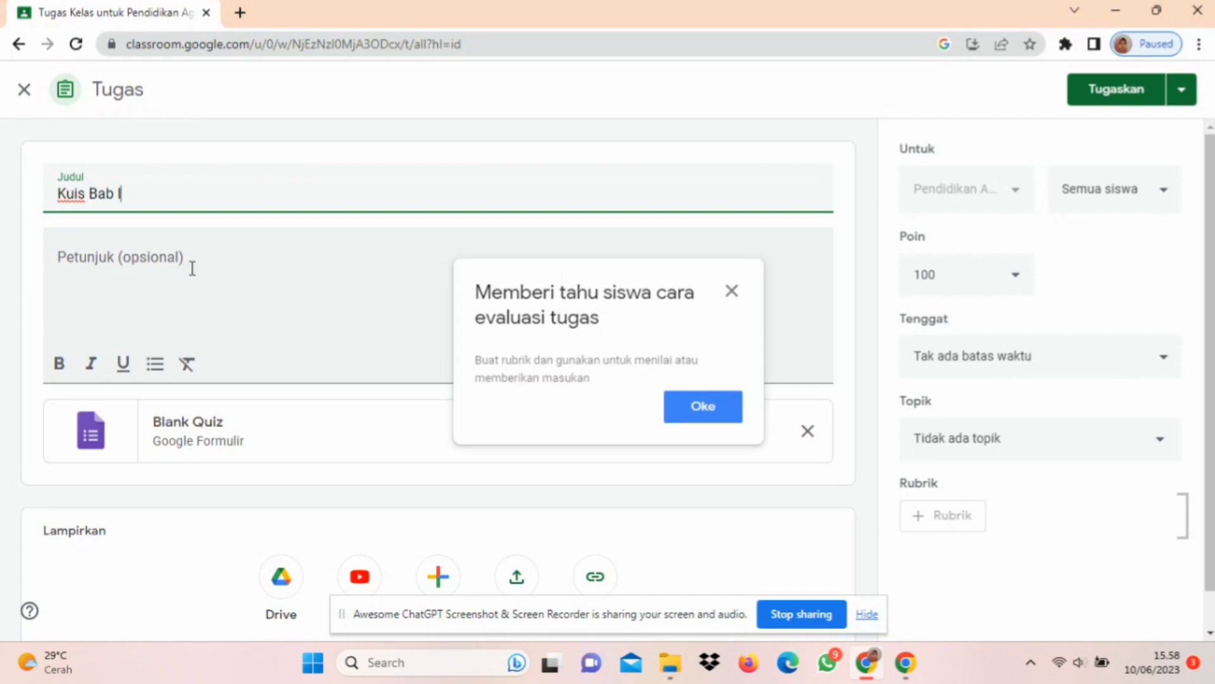
Step: Enter the quiz assignment's instructions as "Kerjakan kuis pada Google Formulir dibawah ini!"
click(193, 269)
text(kerjakan)
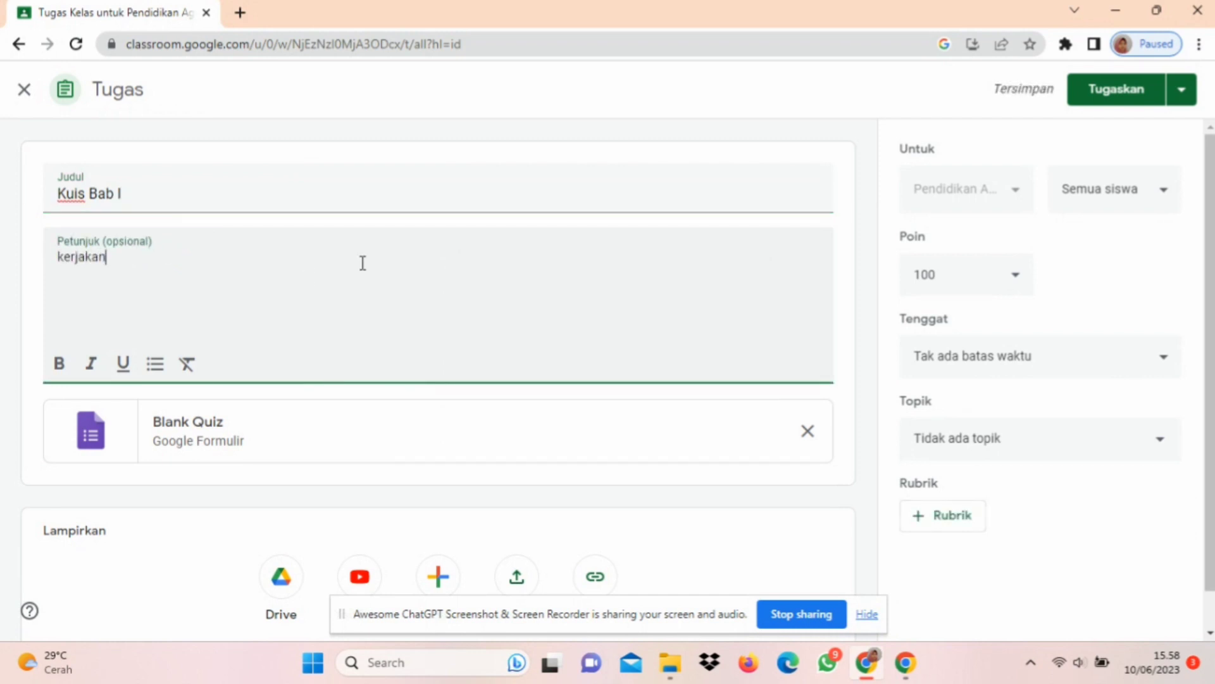
text( kuis pada )
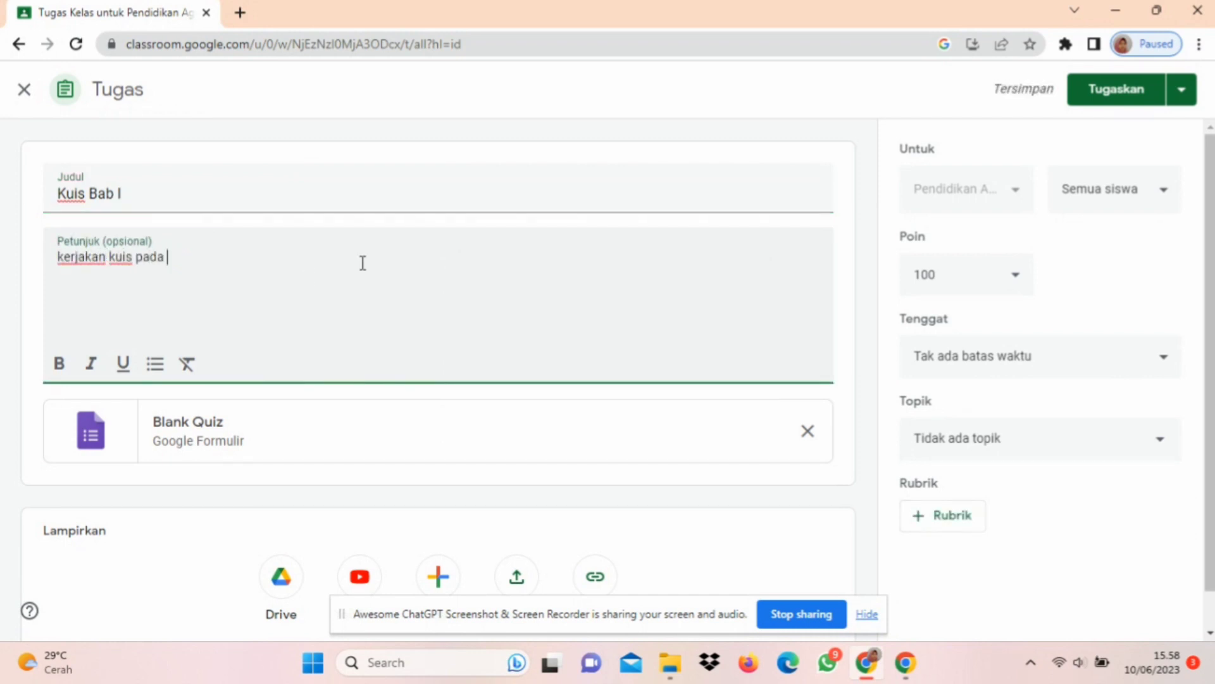
text(Google Formul)
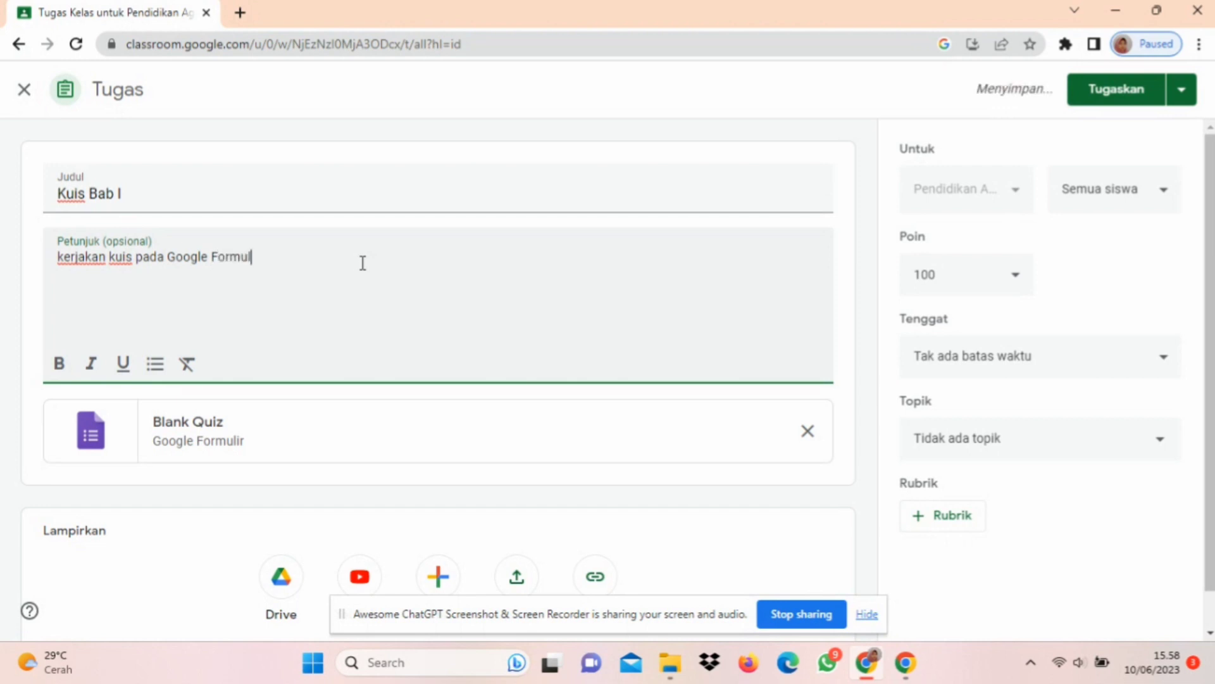
text(ir dibawah ini)
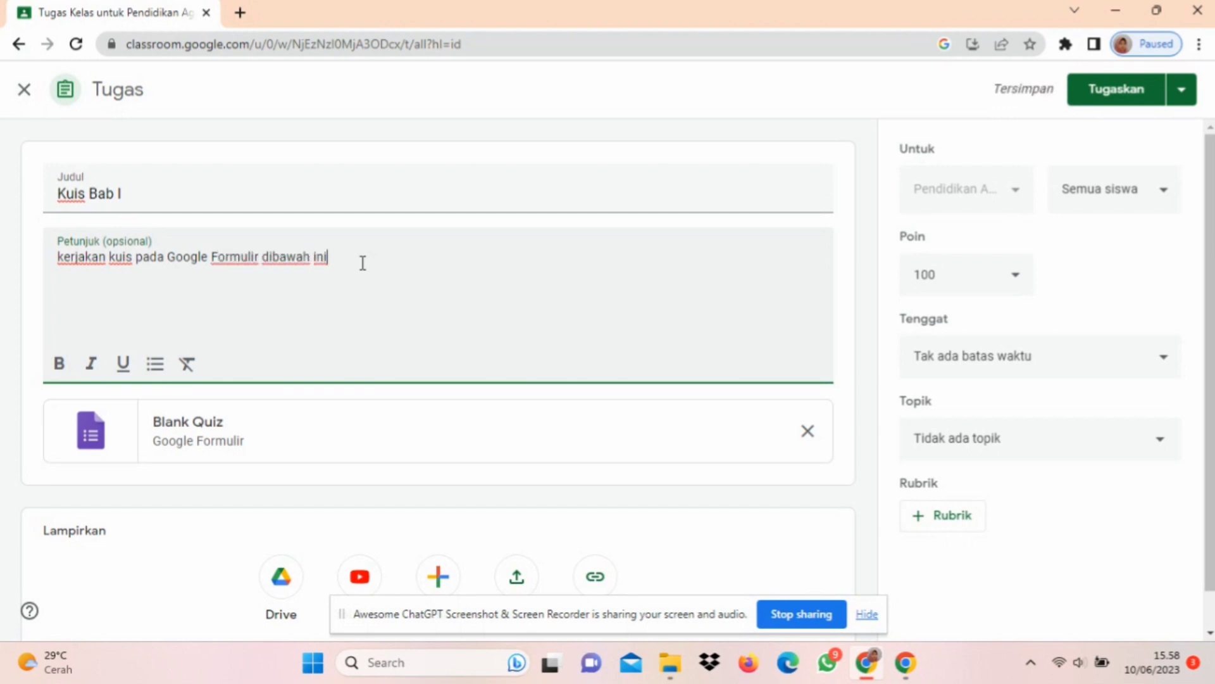
text(!)
click(66, 256)
key(BackSpace)
text(K)
Step: Open the attached Blank Quiz in Google Formulir and change the form's title to "Kuis BAB I"
click(382, 428)
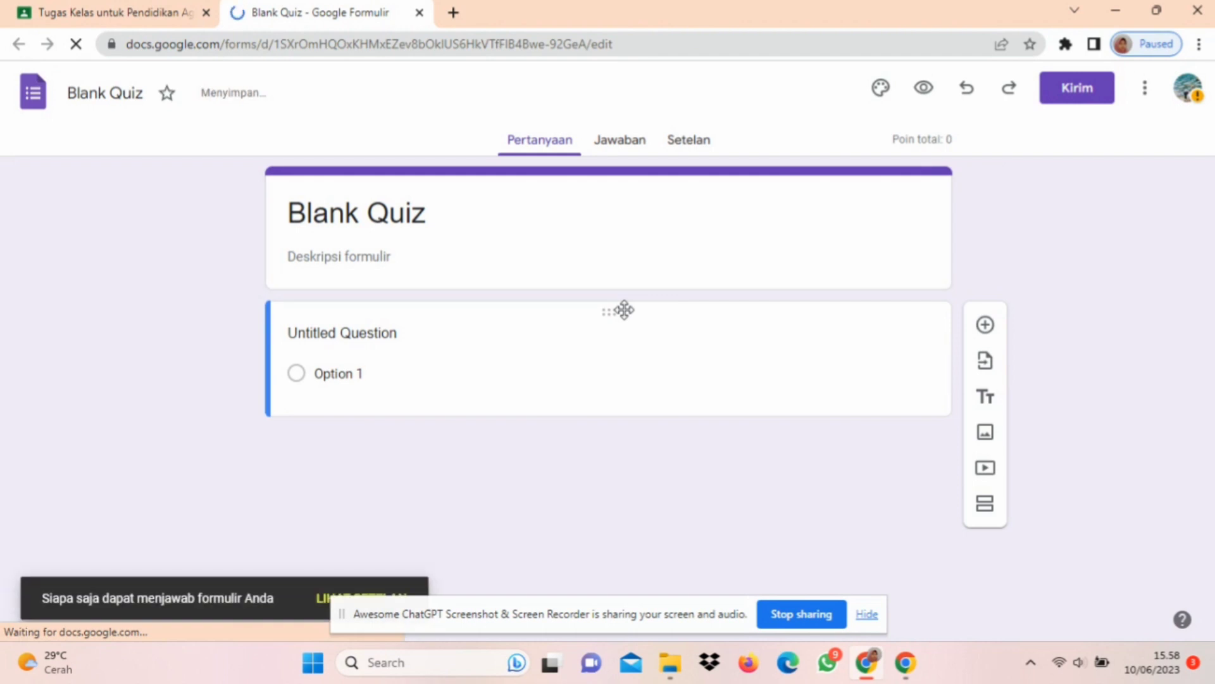
click(1065, 44)
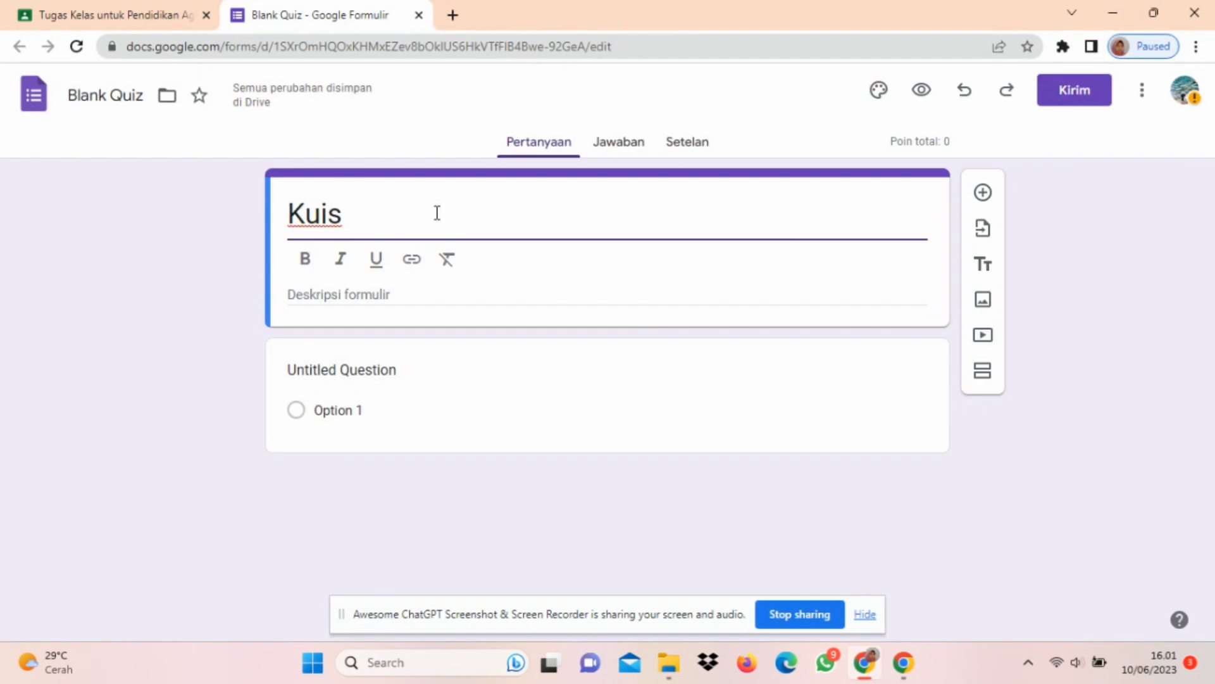
key(Right)
key(Right)
key(Right)
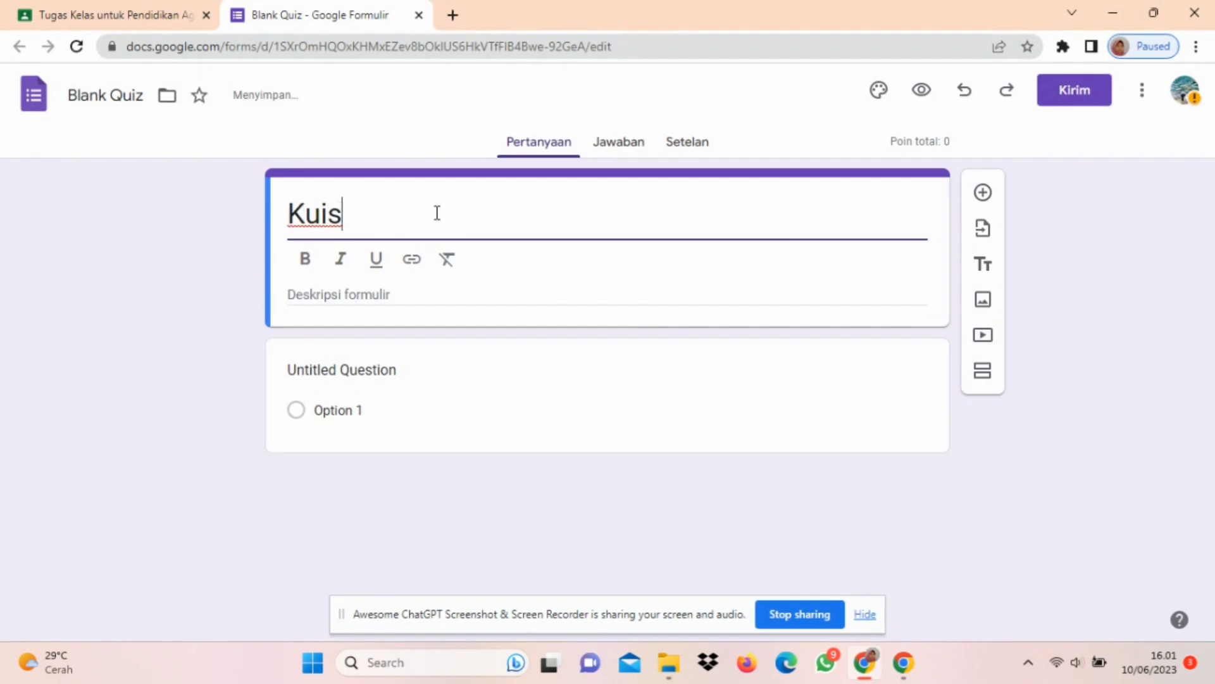
text(BAB I)
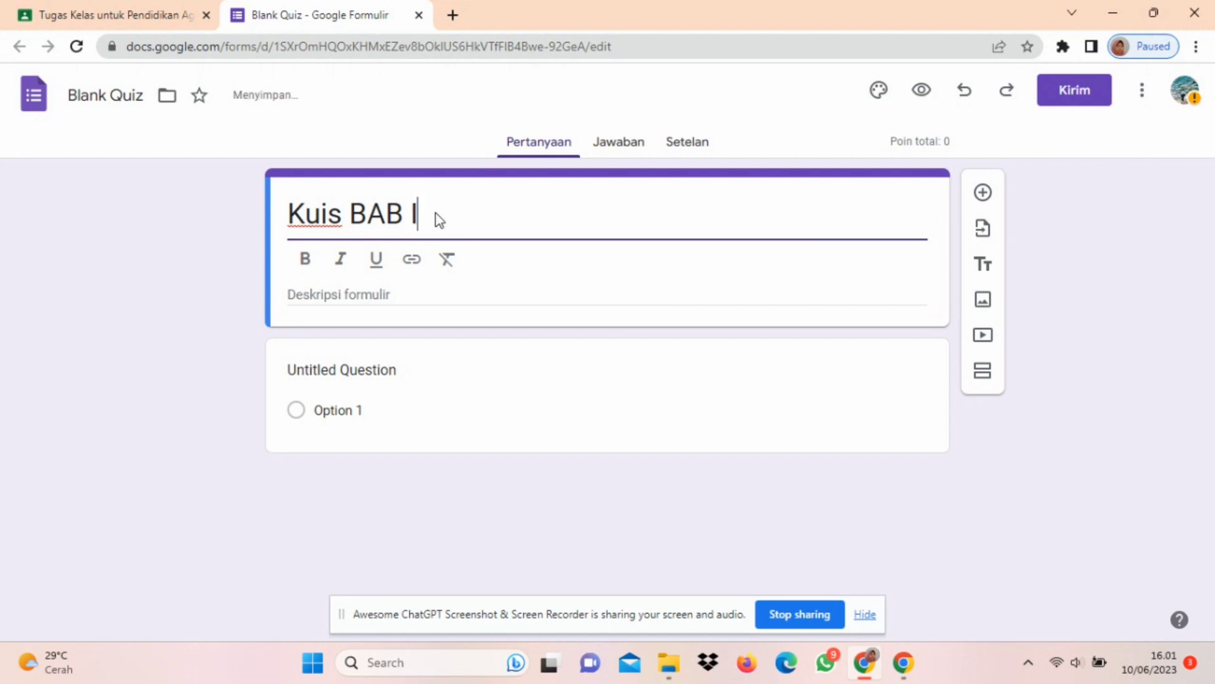
Step: Enter the form description "Kerjakan soal berikut ini dengan teliti."
click(437, 295)
text(Ke)
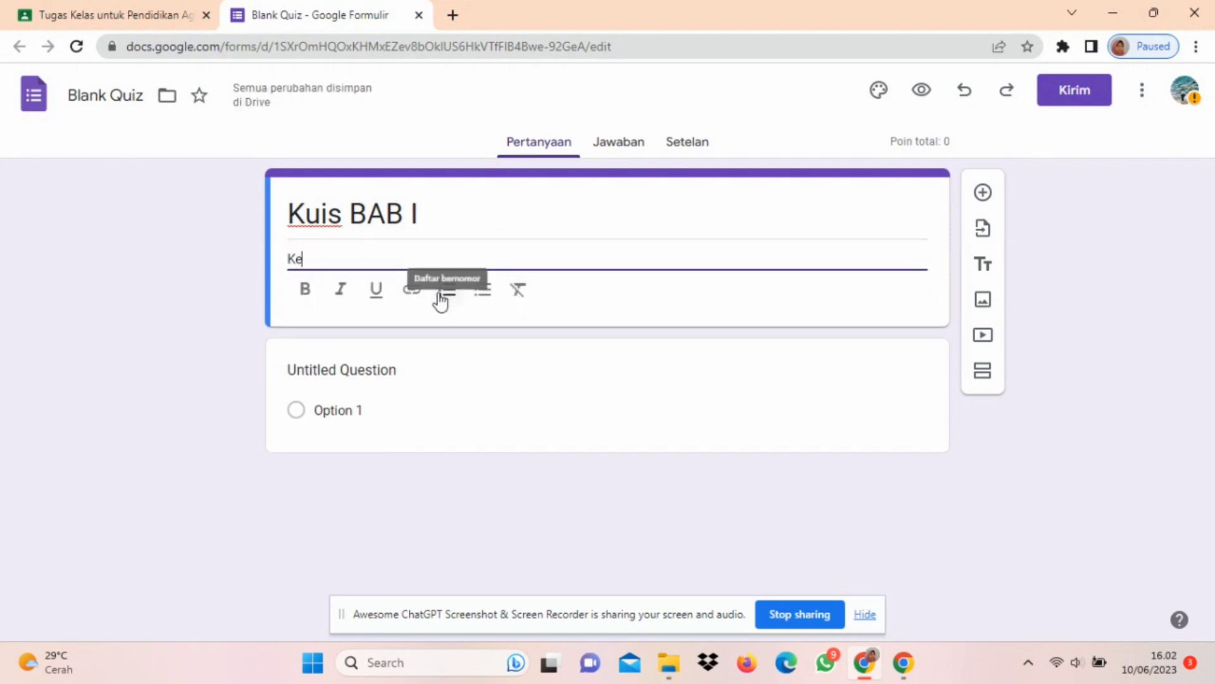
text(rjakan soal berikut ini deng)
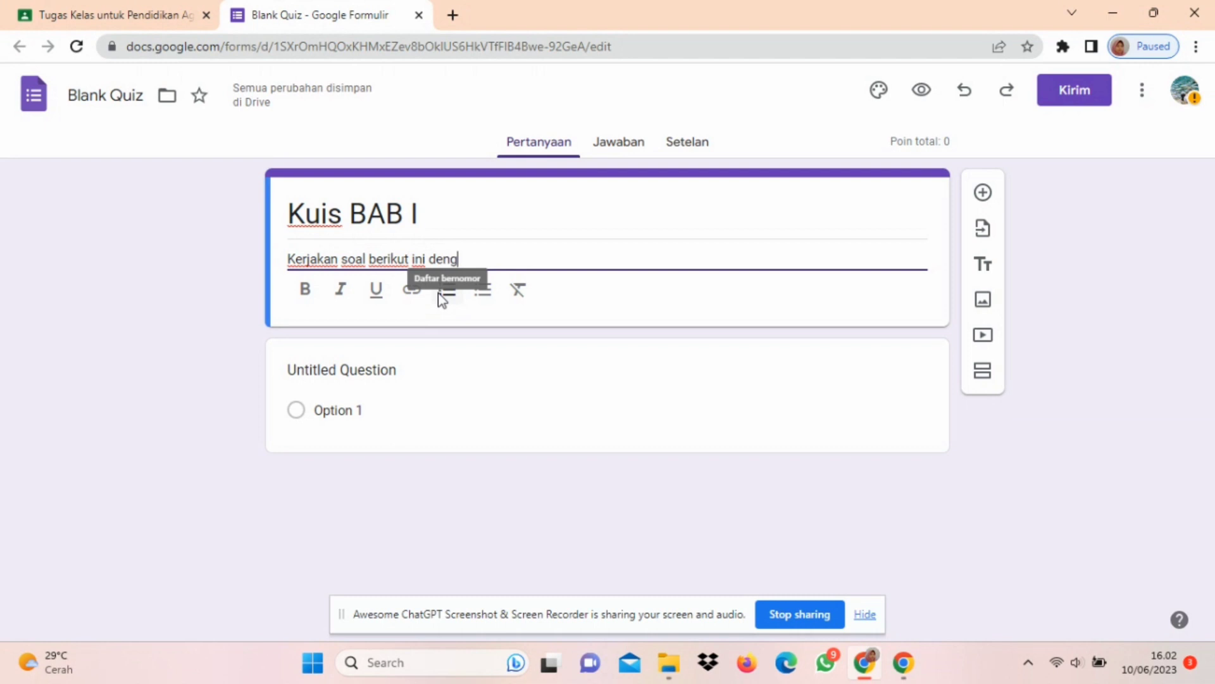
text(an teliti.)
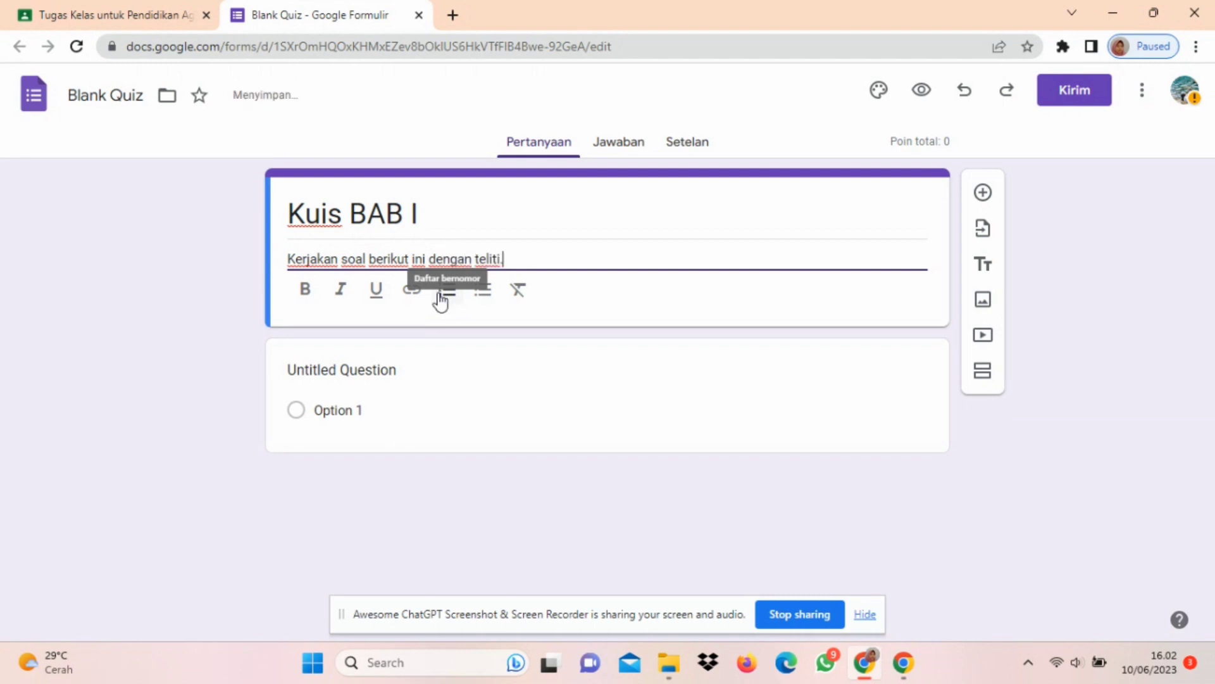
Step: Replace the untitled question's text with "Sifat wajib bagi Rasul adalah..."
click(426, 364)
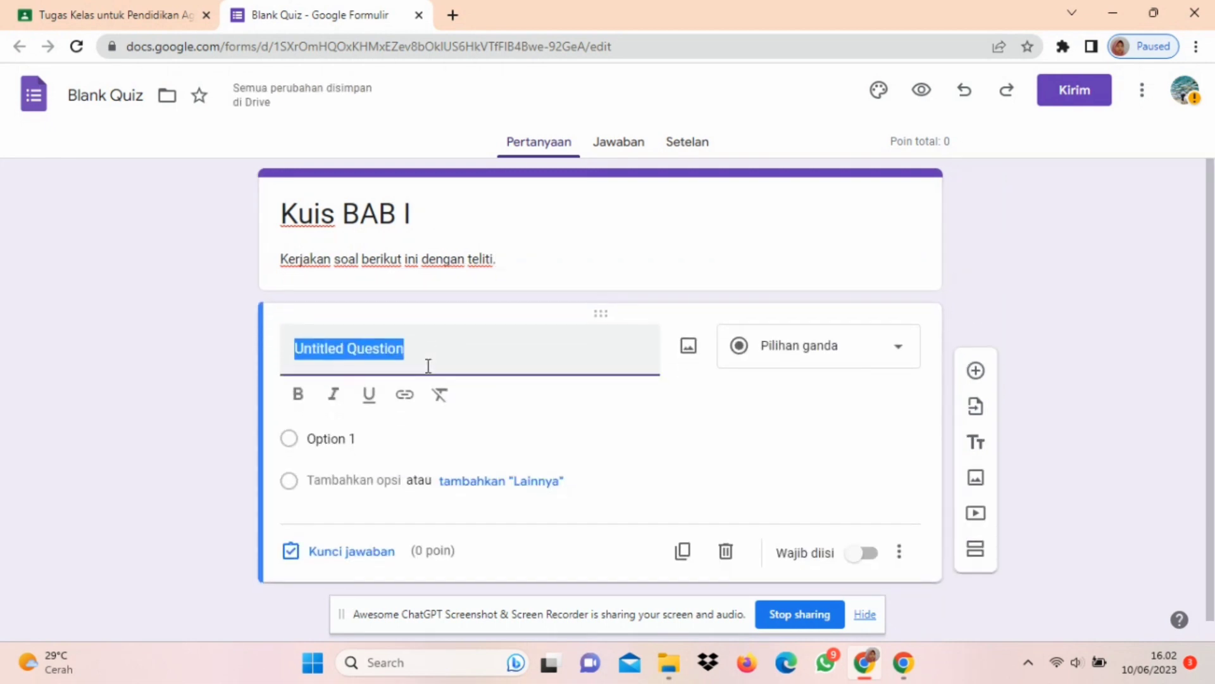
text(Si)
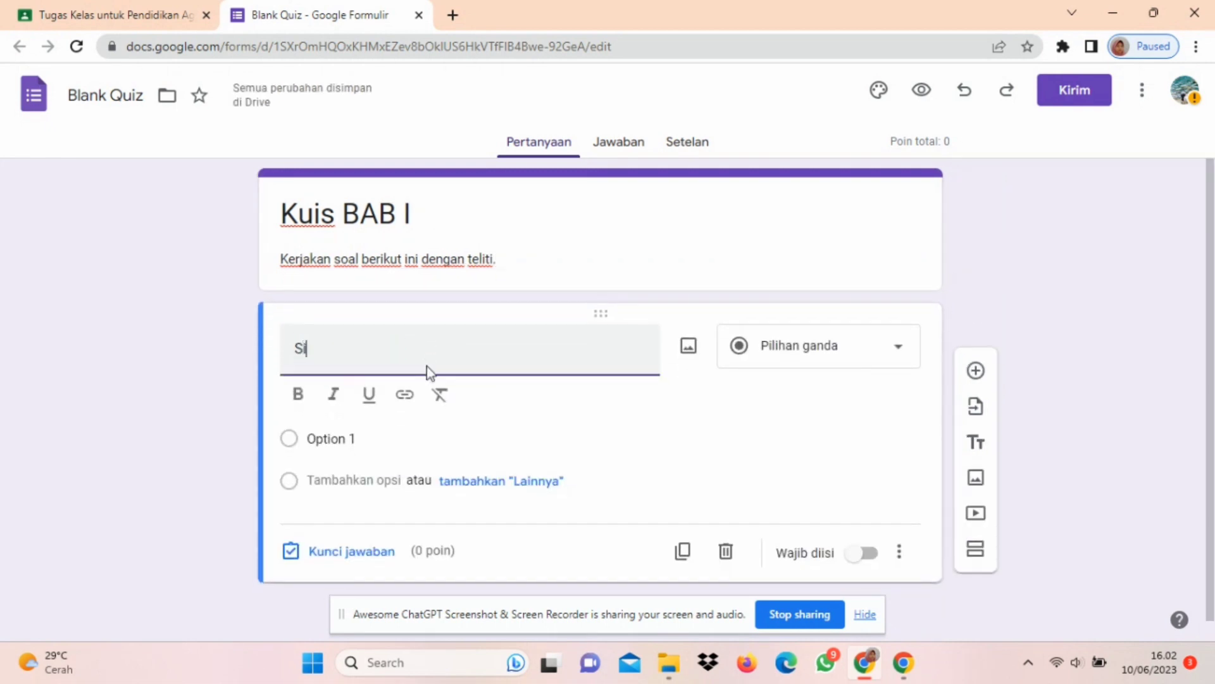
text(fat wajib bagi)
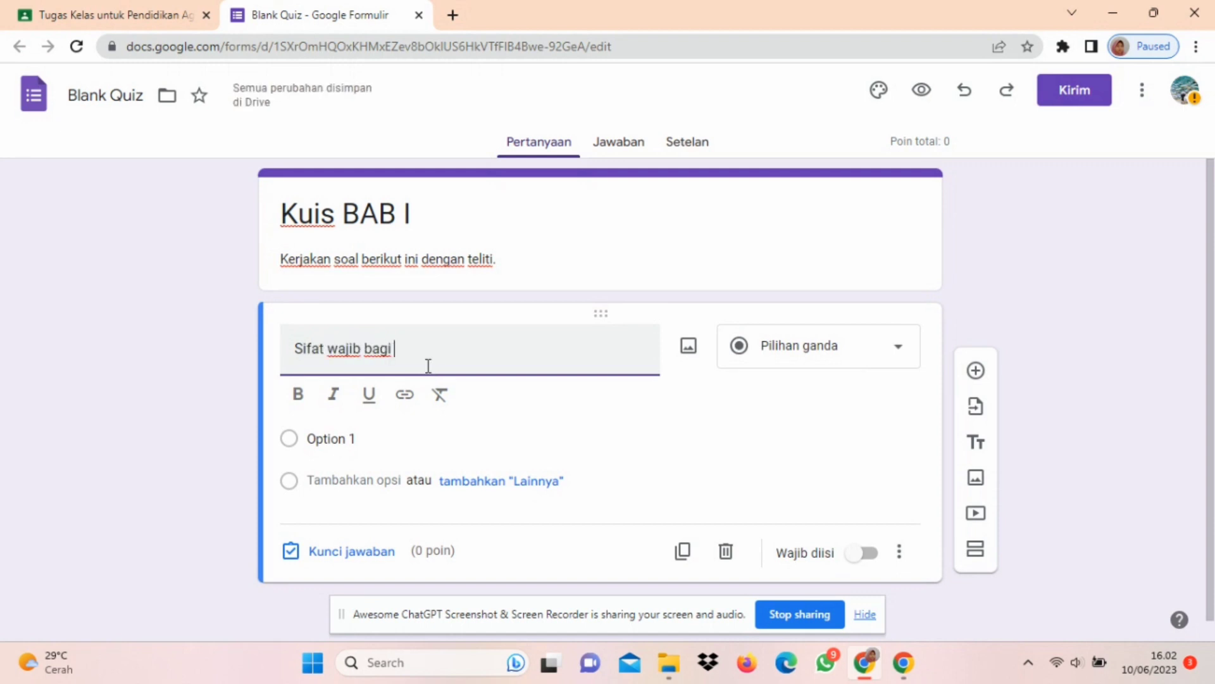
text( Rasul adalah...)
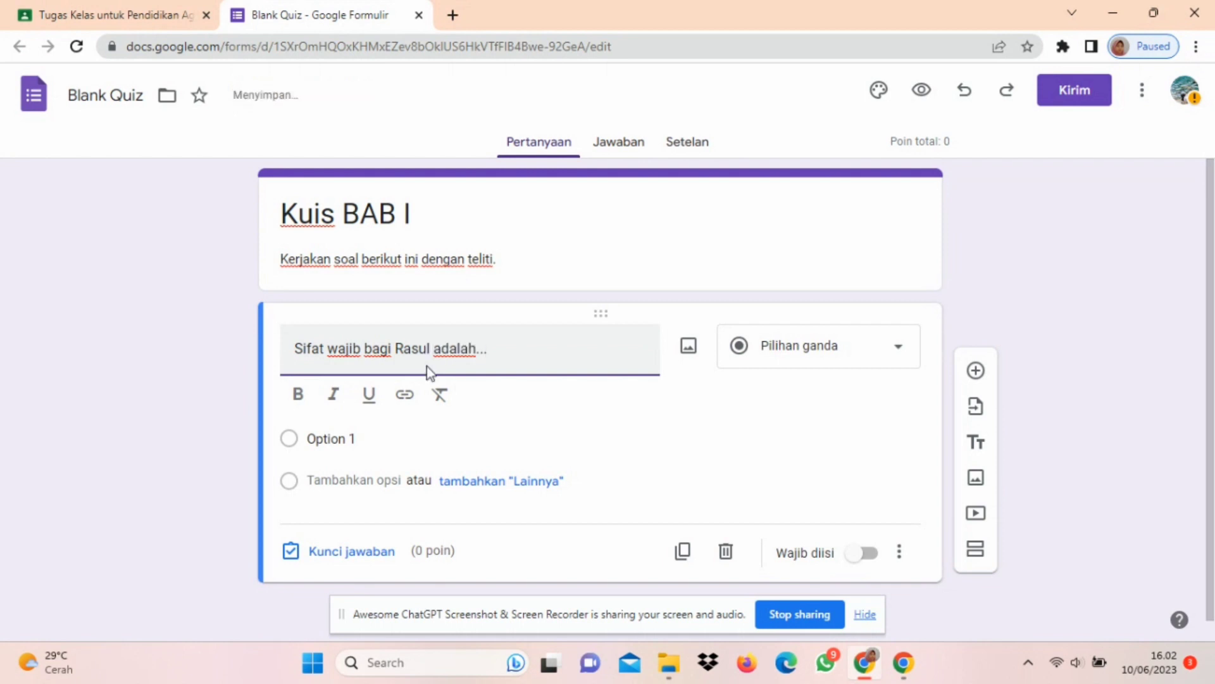
Step: Enter the answer options "Dengki", "Dusta", "Jujur" and "Bohong" for the Rasul question and remove the surplus fifth option
click(415, 438)
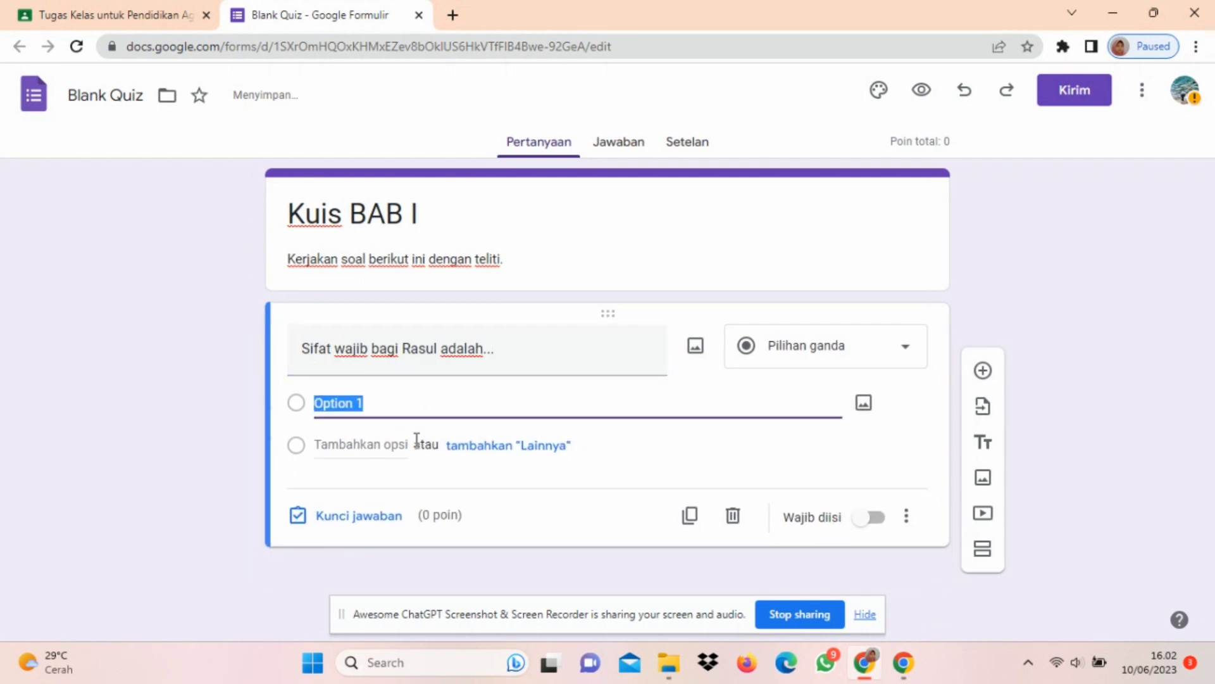
text(Dengki)
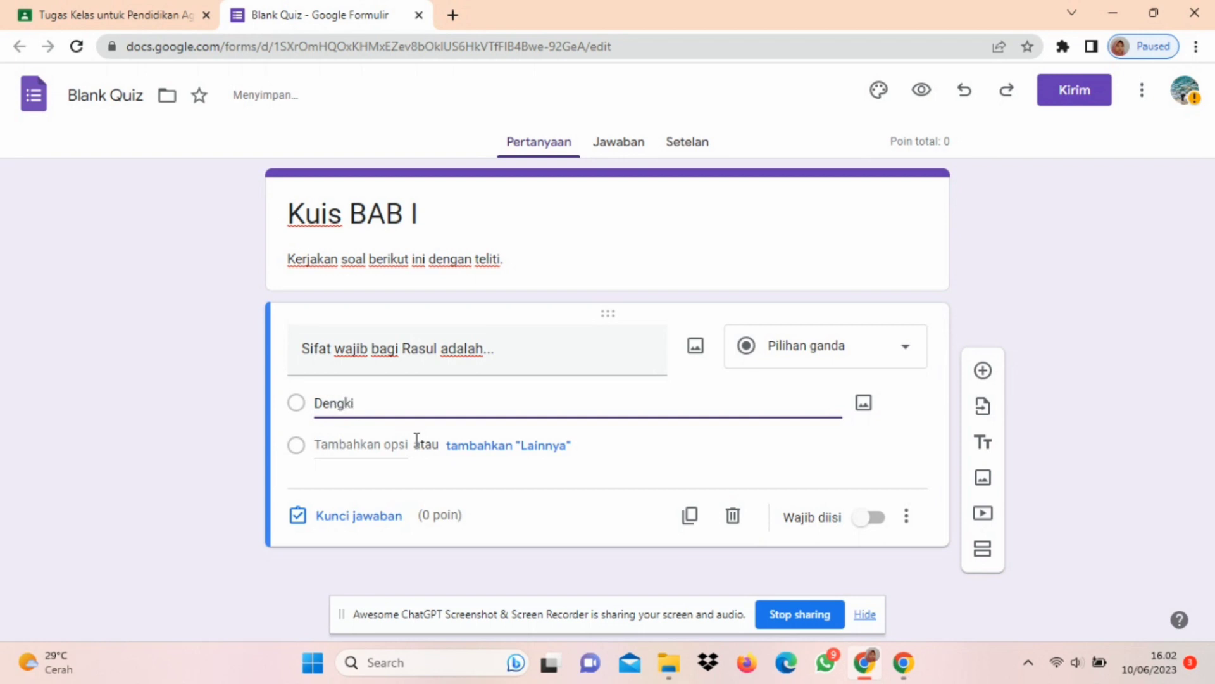
key(Return)
text(Dusta)
key(Return)
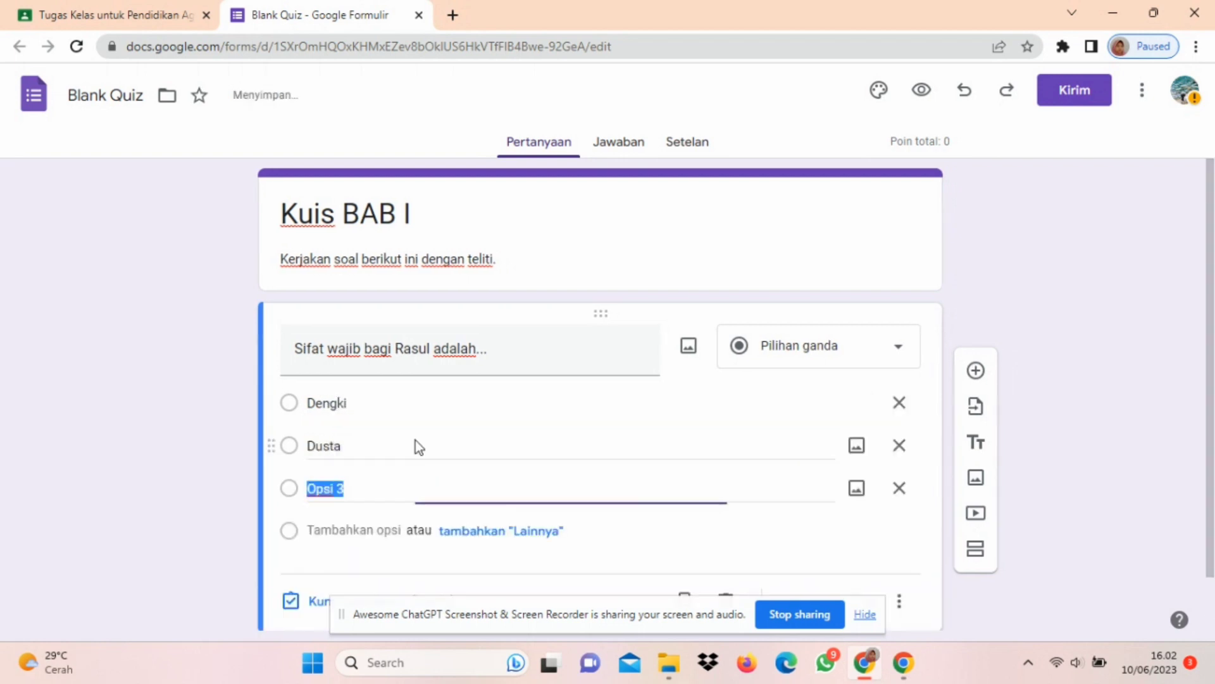
text(Jujur)
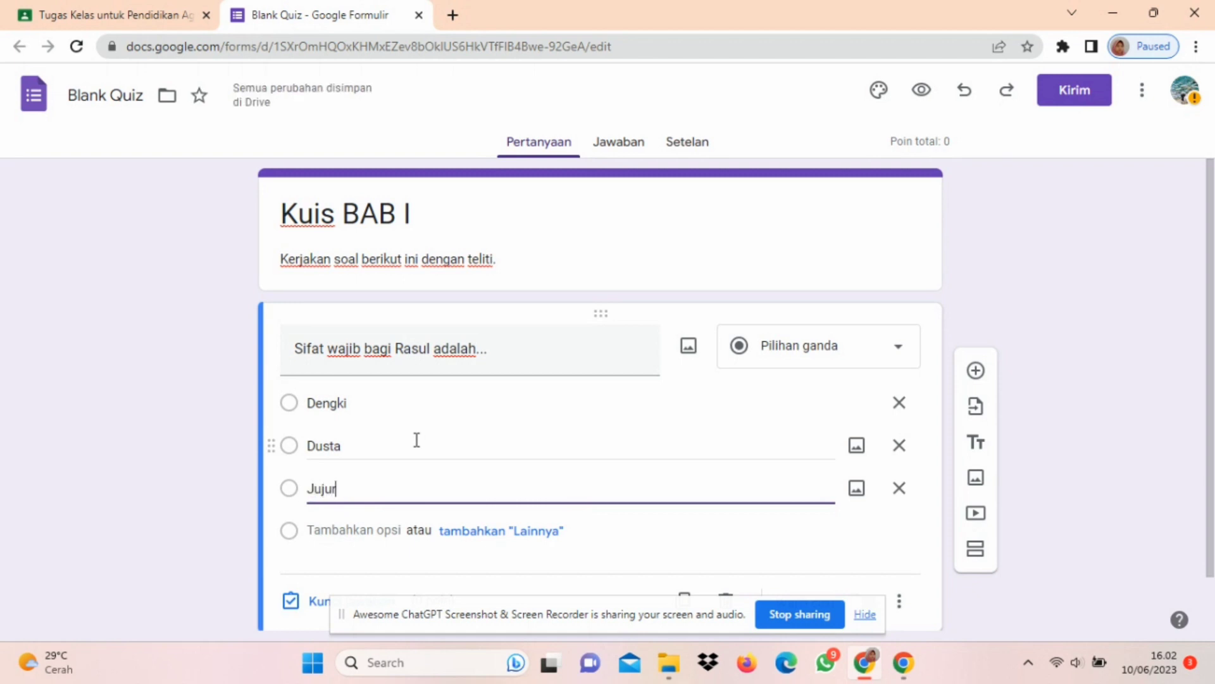
key(Return)
text(Bohong)
key(Return)
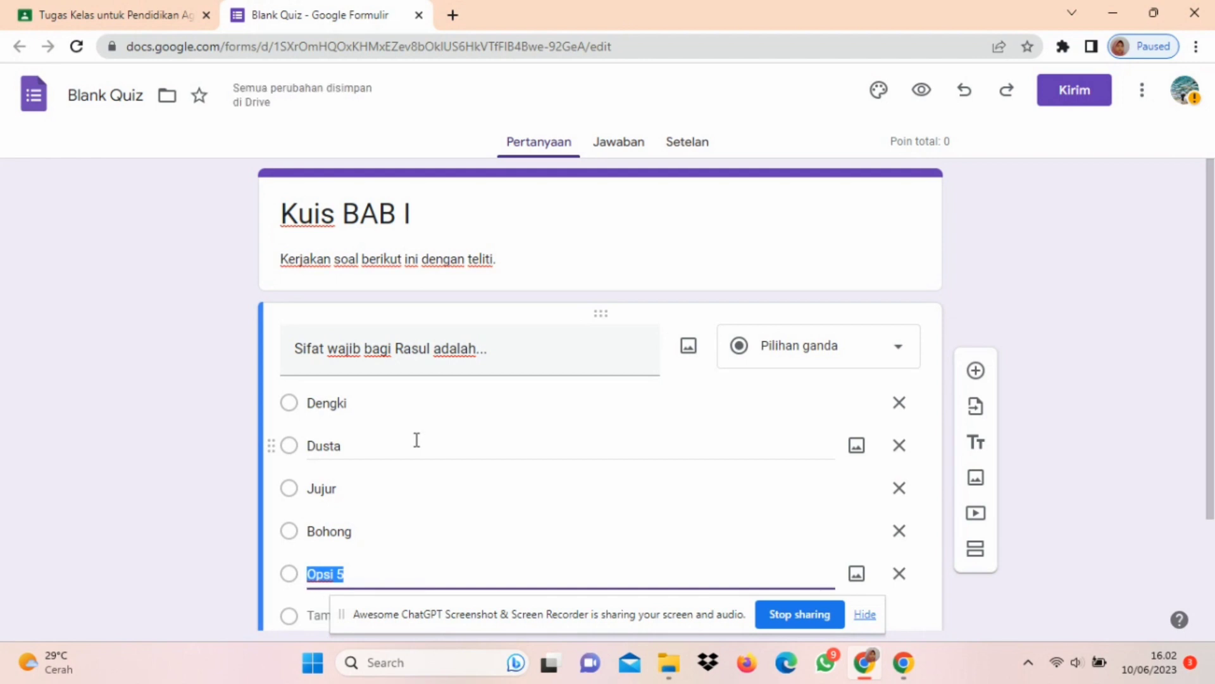
click(900, 571)
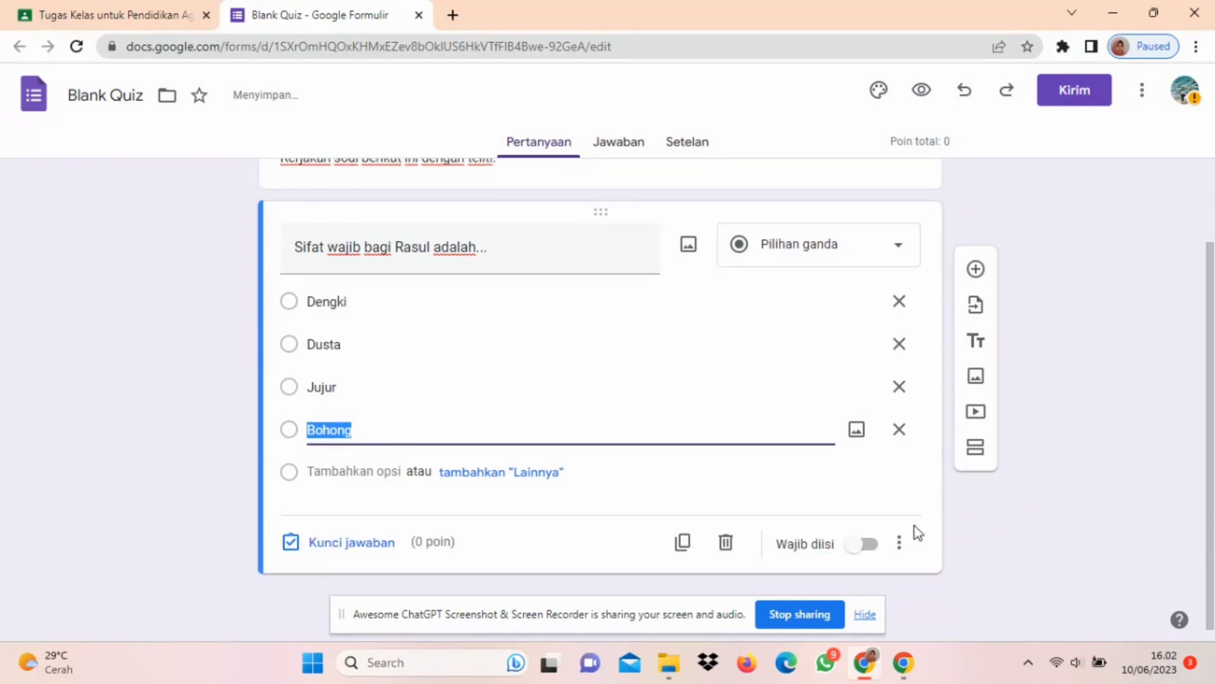
Step: Set the Rasul question's answer key to "Jujur" with a value of 10 points
click(370, 544)
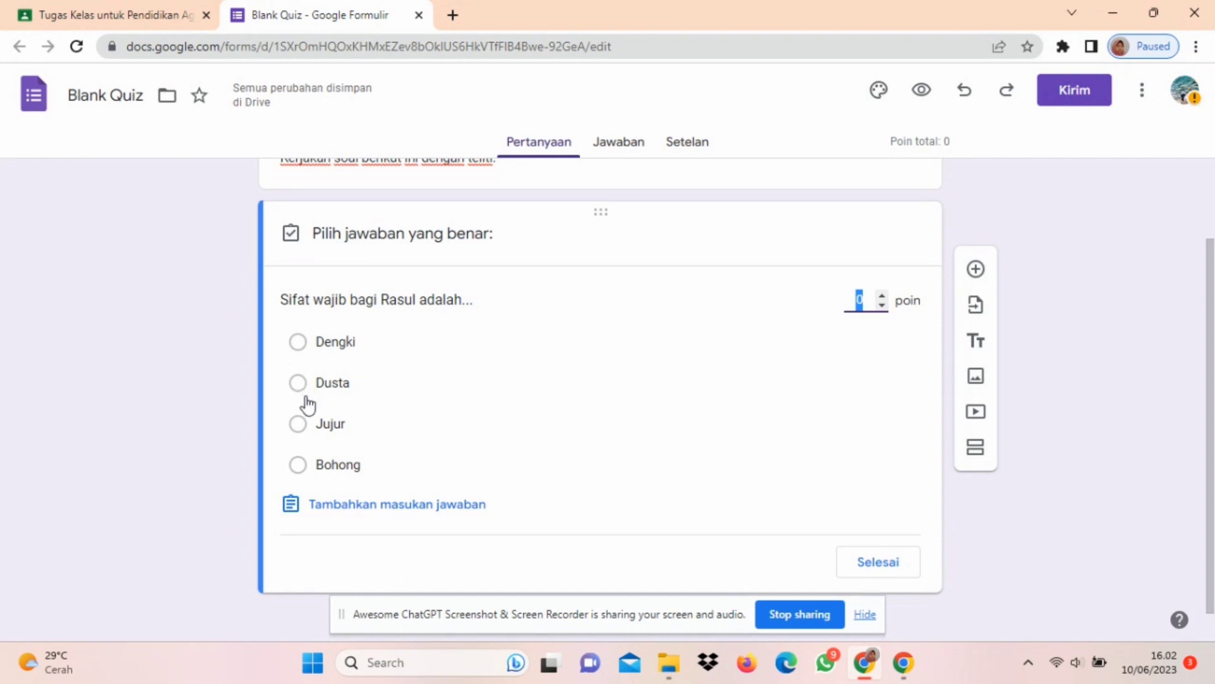
click(309, 426)
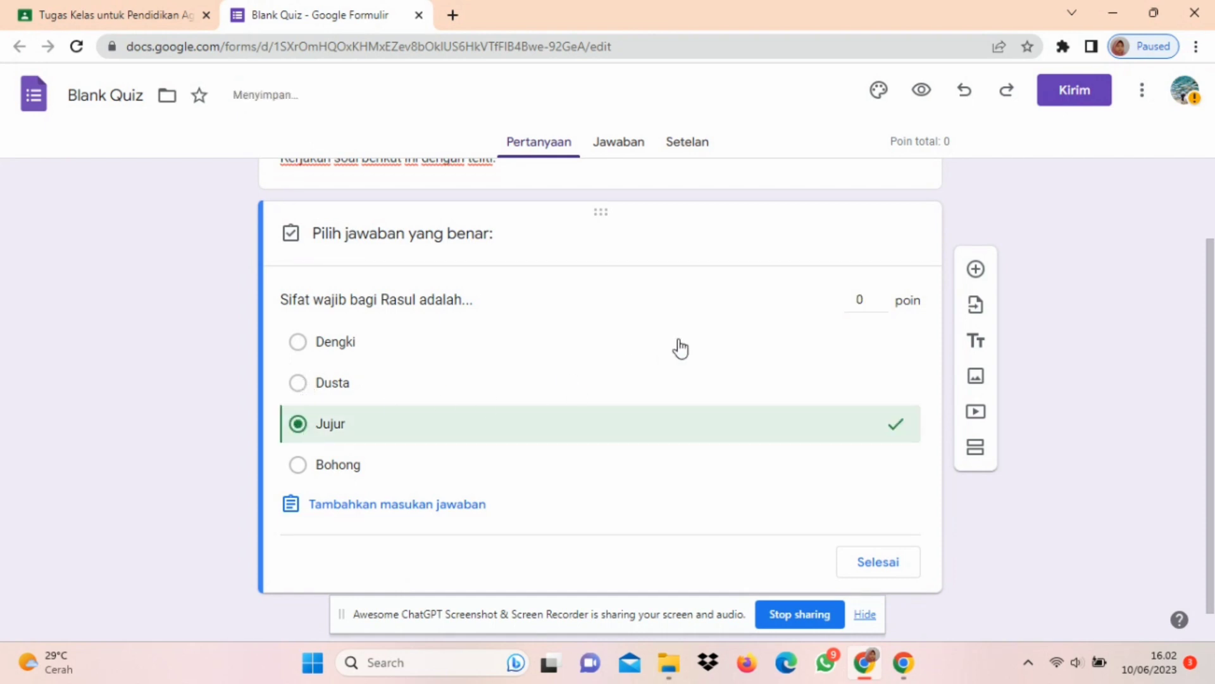
click(882, 305)
click(882, 295)
click(853, 561)
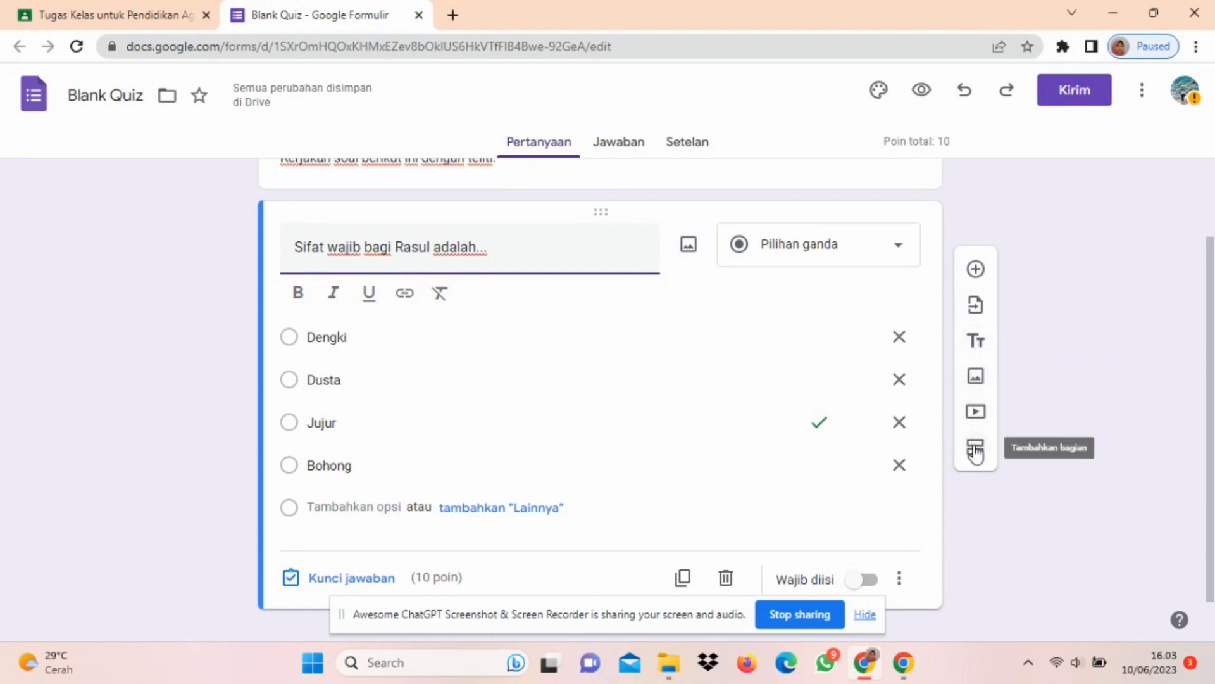
click(905, 251)
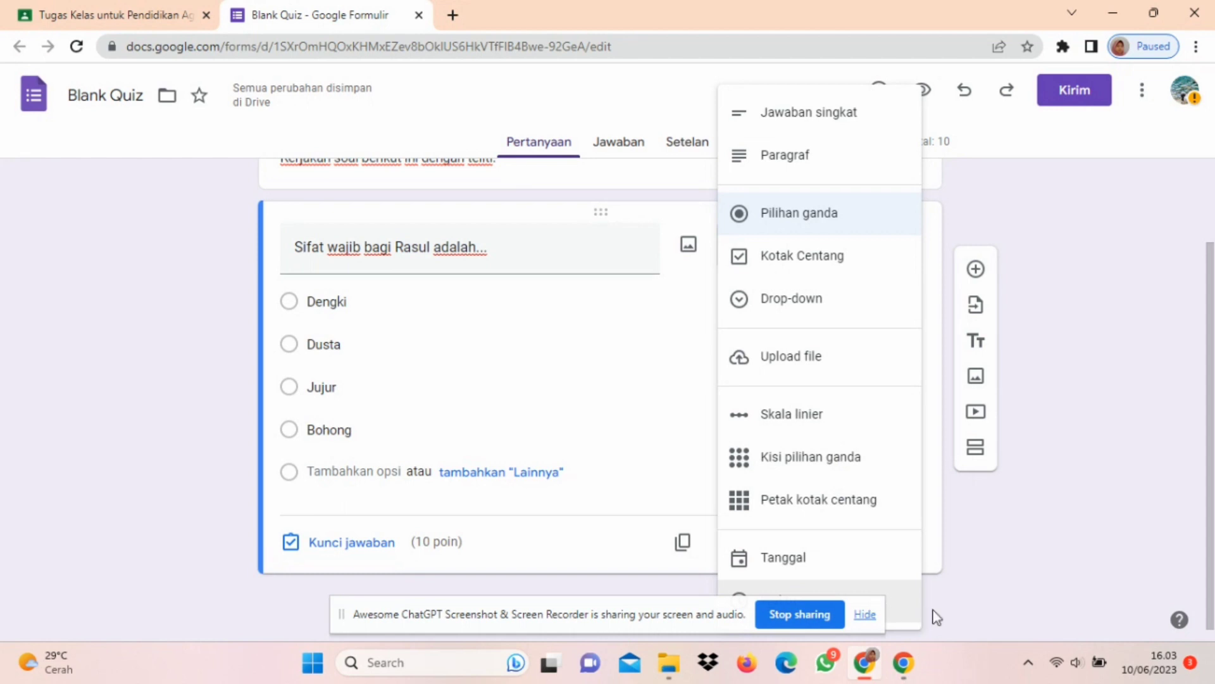
click(1034, 537)
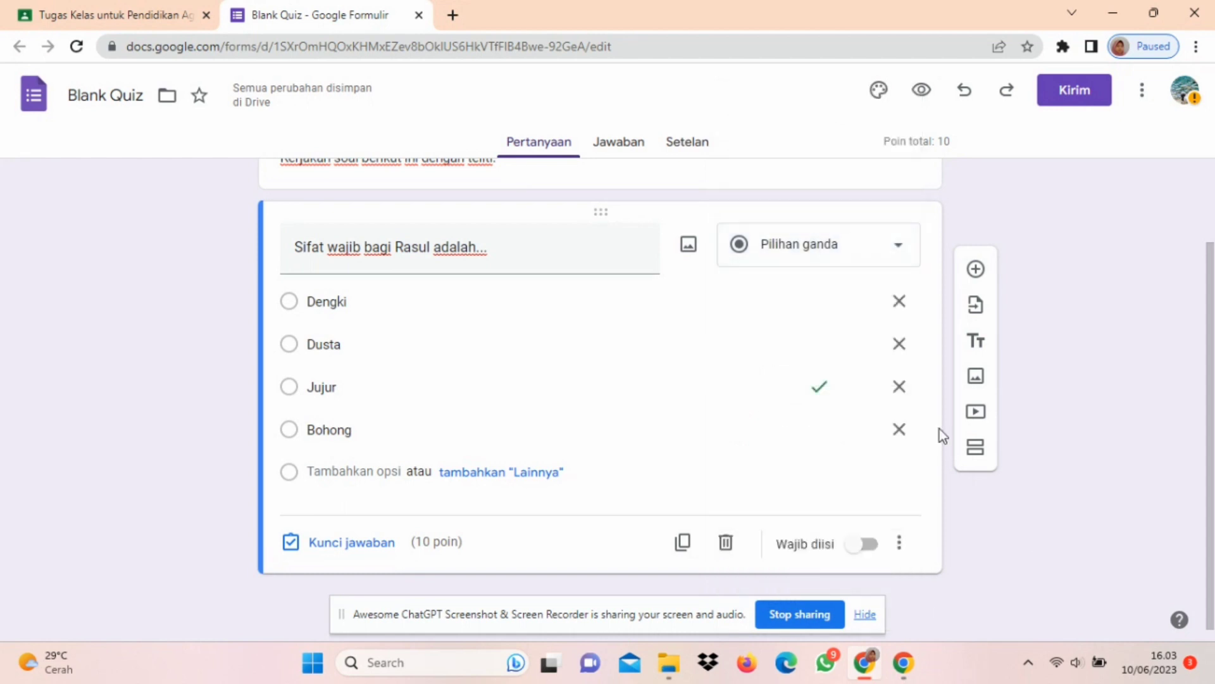
Step: Add a second multiple-choice question reading "Salah satu akhlak tercela adalah..."
click(975, 271)
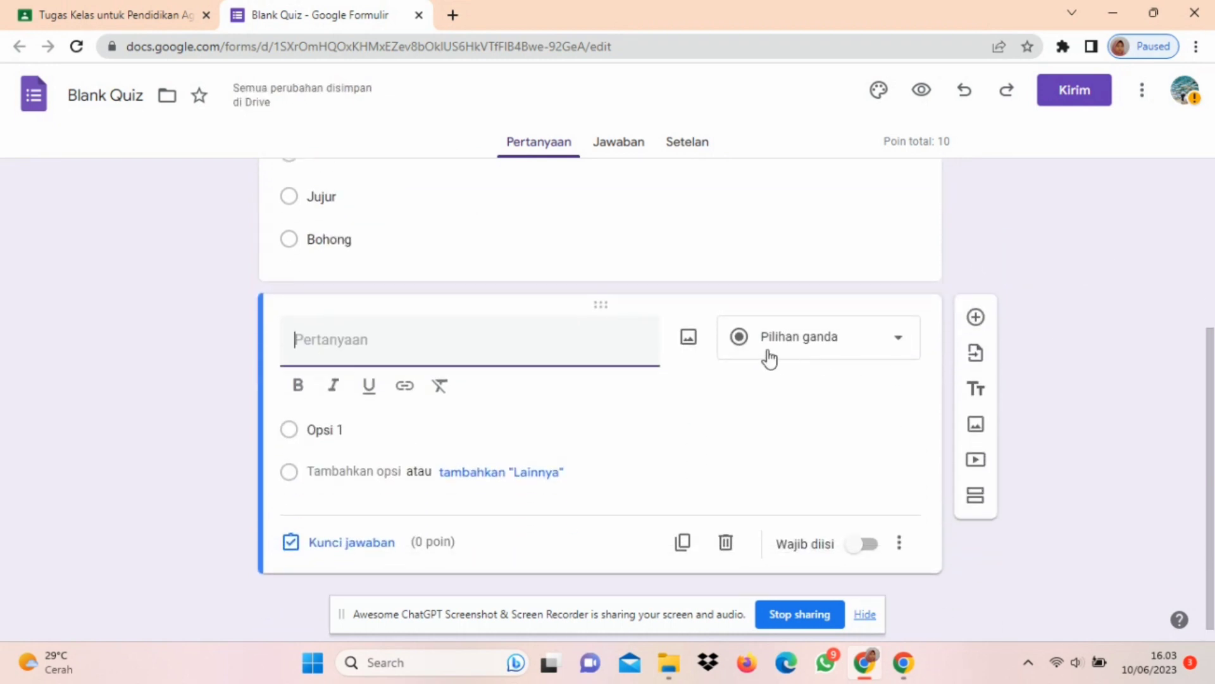
click(587, 336)
text(Salah satu )
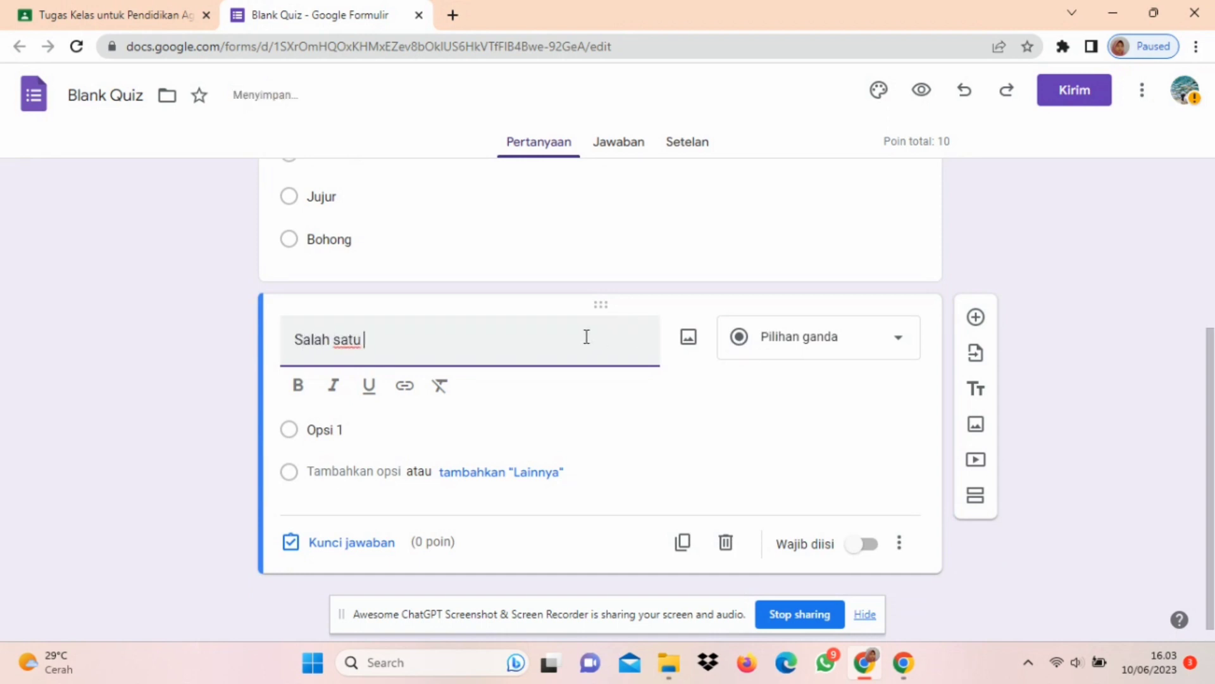
text(akhlak tercela adalah...)
Step: Enter the second question's answer options "Jujur", "Amanah", "Riya" and "Pemaaf"
click(450, 428)
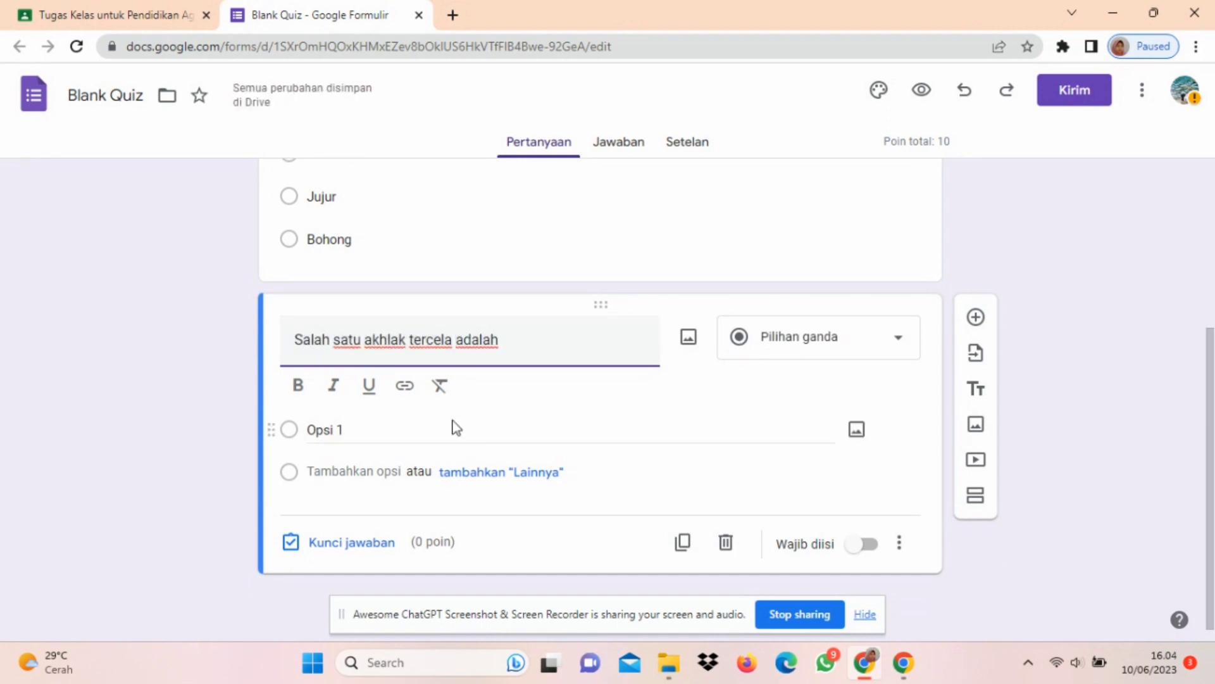
text(Jujur)
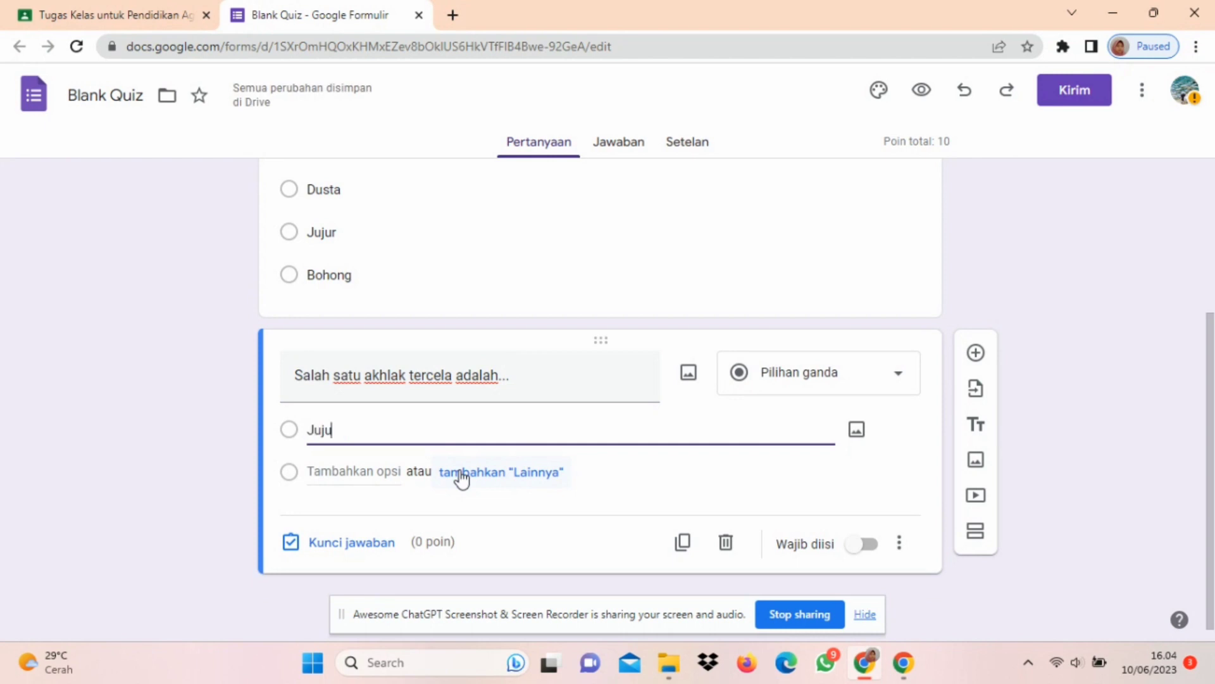
key(Return)
text(Amanah)
key(Return)
text(Riya)
key(Return)
text(Pemaaf)
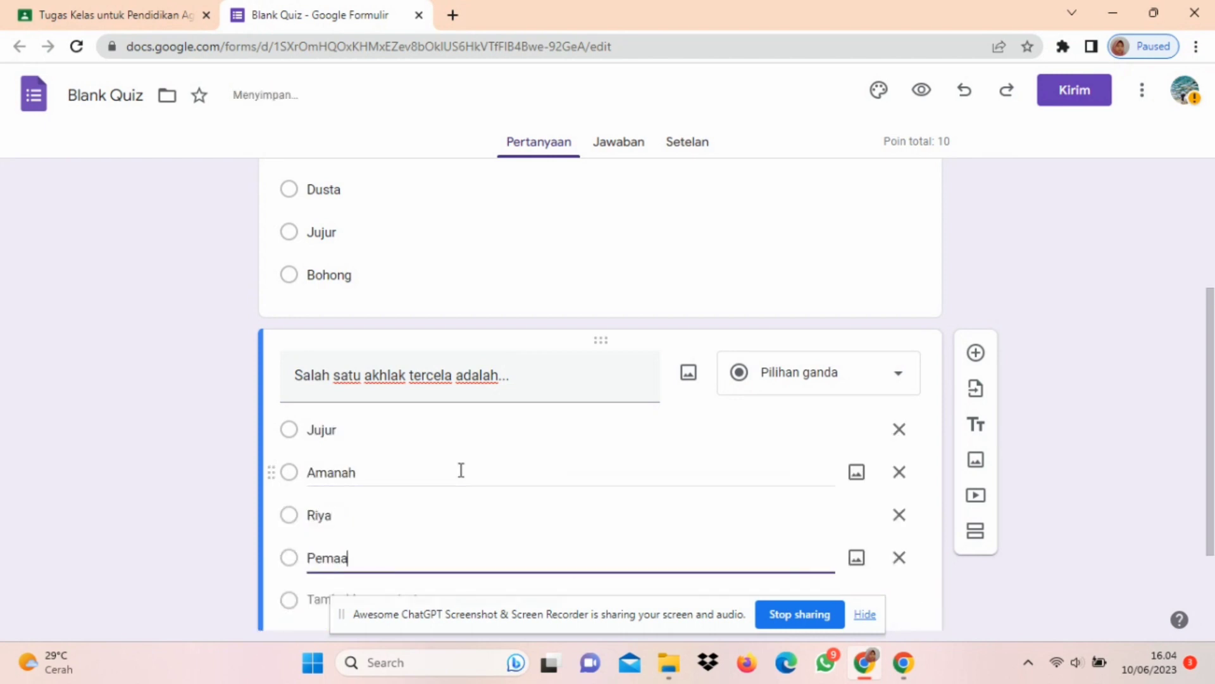
Step: Set the second question's answer key to "Riya" with a value of 10 points
scroll(1058, 507, down, 1)
click(342, 575)
click(327, 457)
click(861, 333)
text(10)
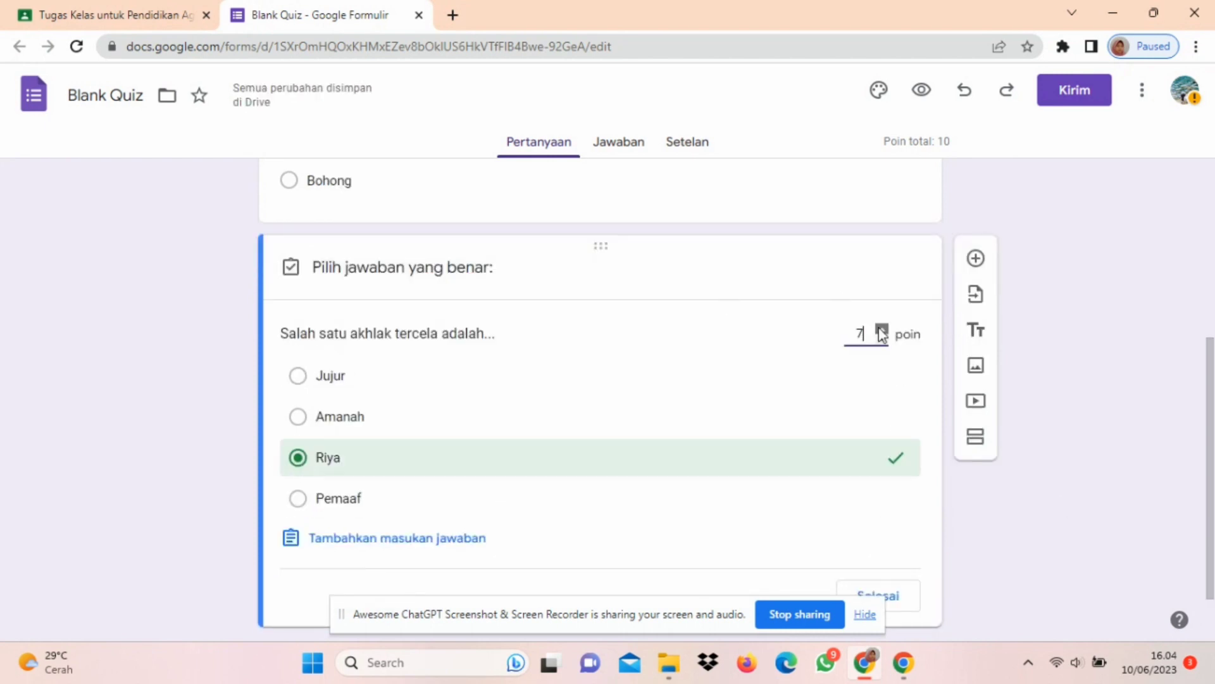
scroll(1065, 494, down, 1)
Step: Add a third question "Bera jumlah malaikat yang wajib kita ketahui?" and set its type to Jawaban singkat
click(976, 222)
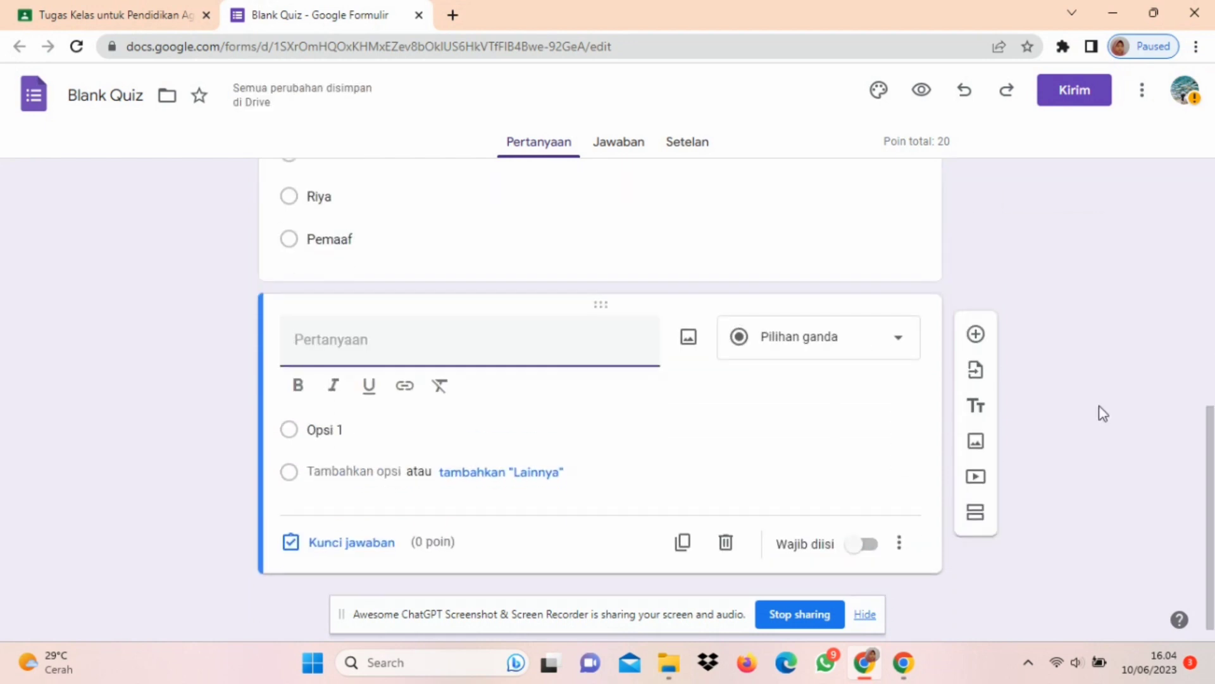
text(Bera jumlah malaikat yang)
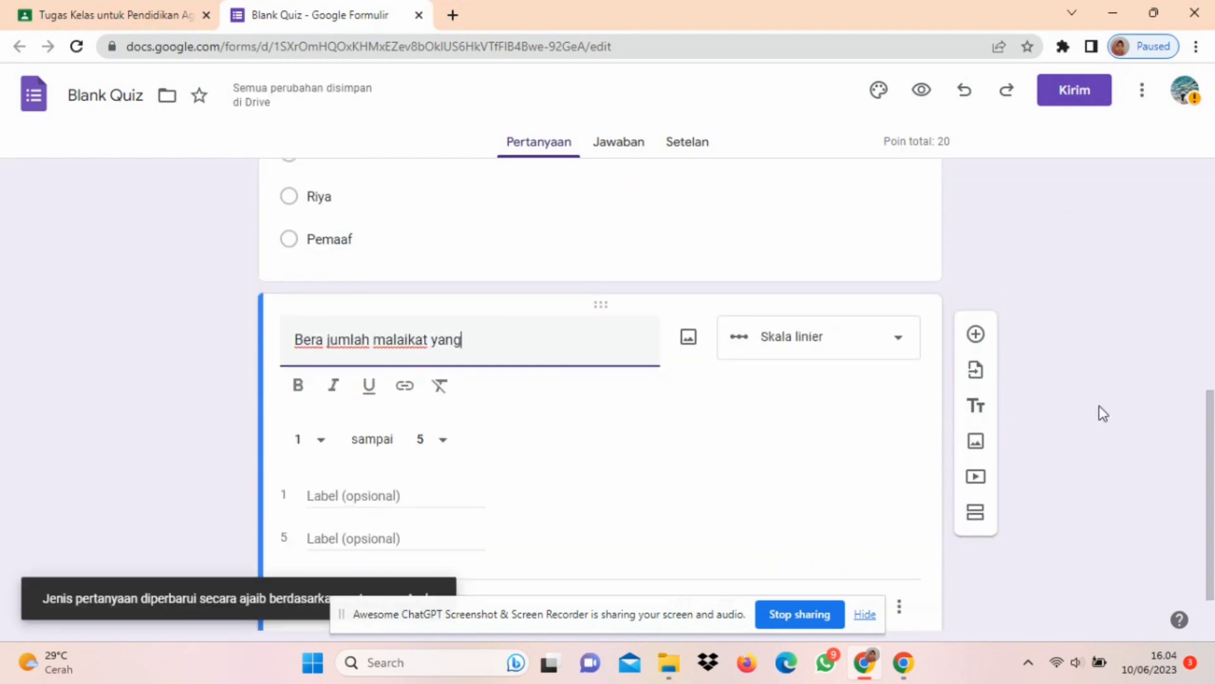
text( wajib kita ketahui?)
click(910, 335)
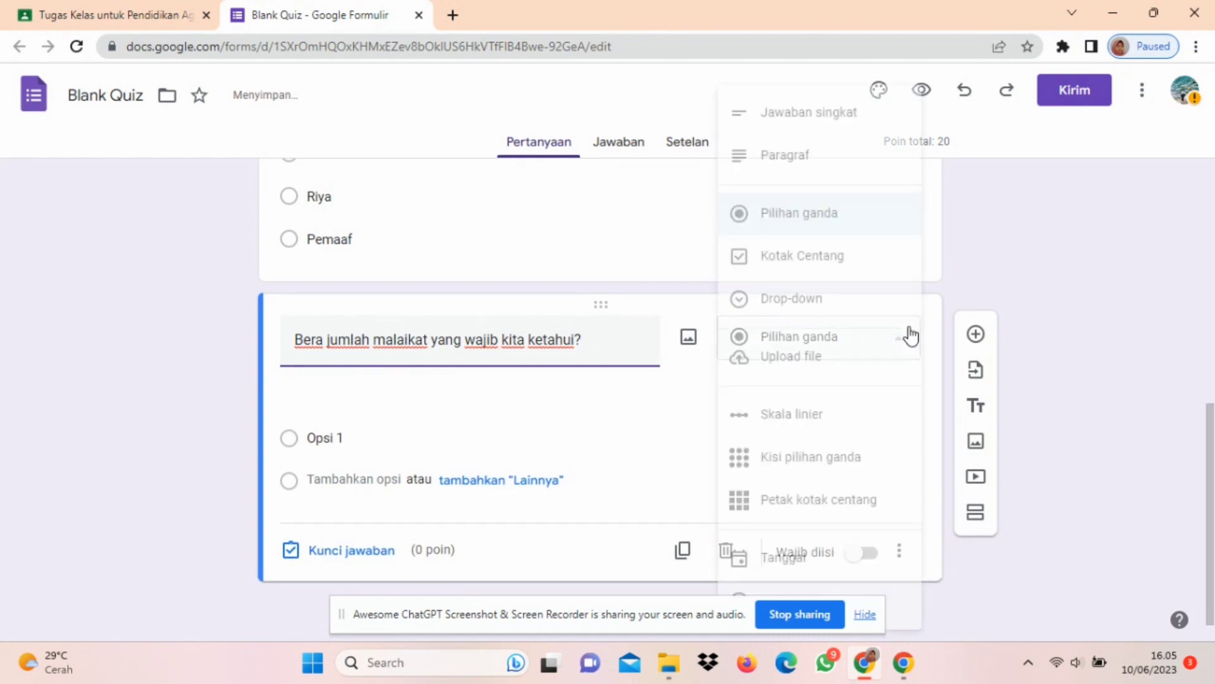
click(870, 119)
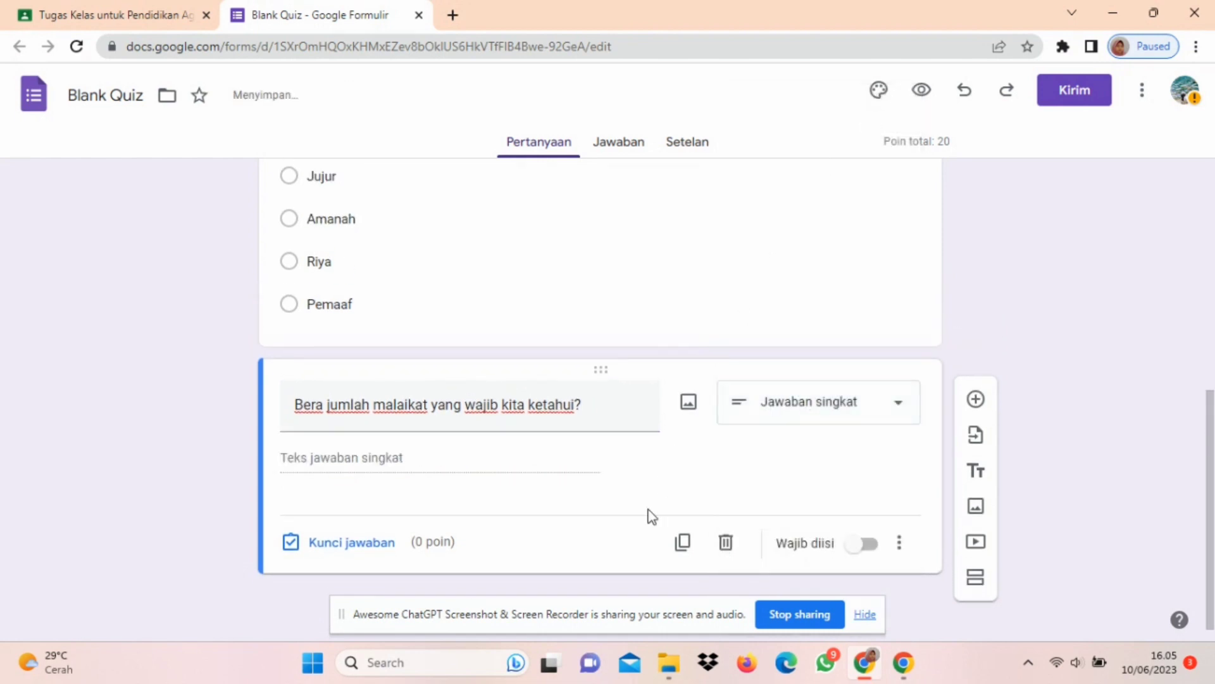
Step: Set the malaikat question's correct answer to "10" and its value to 10 points in the answer key
click(345, 543)
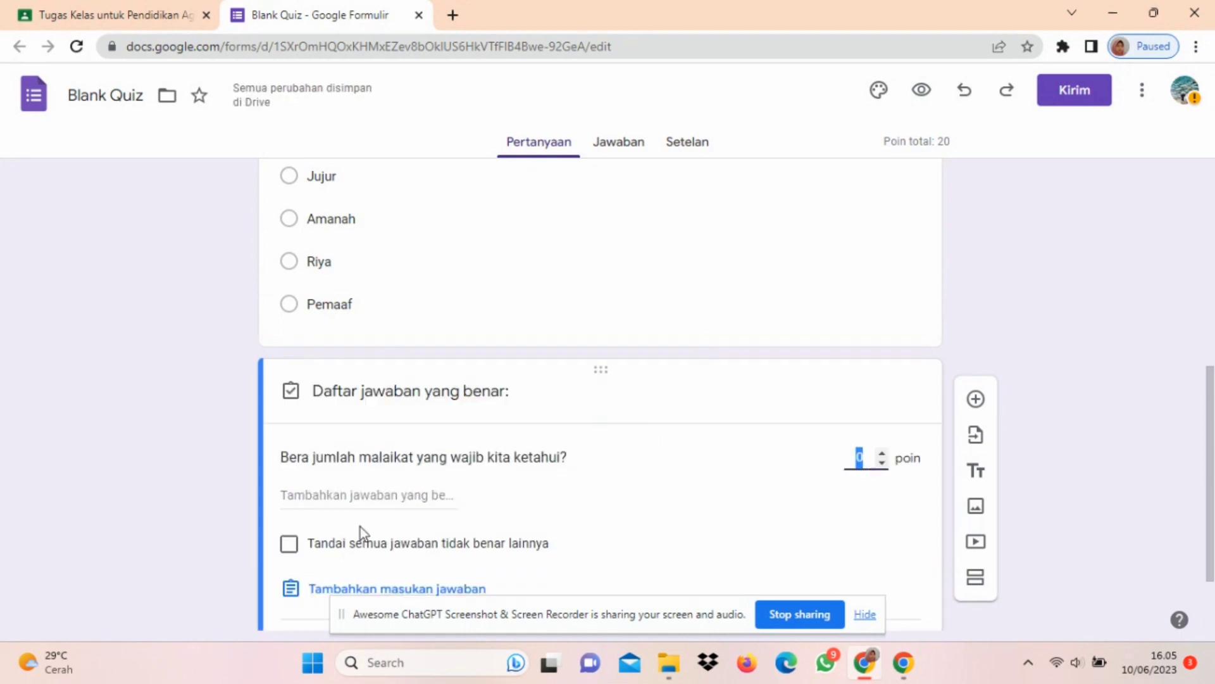
click(403, 499)
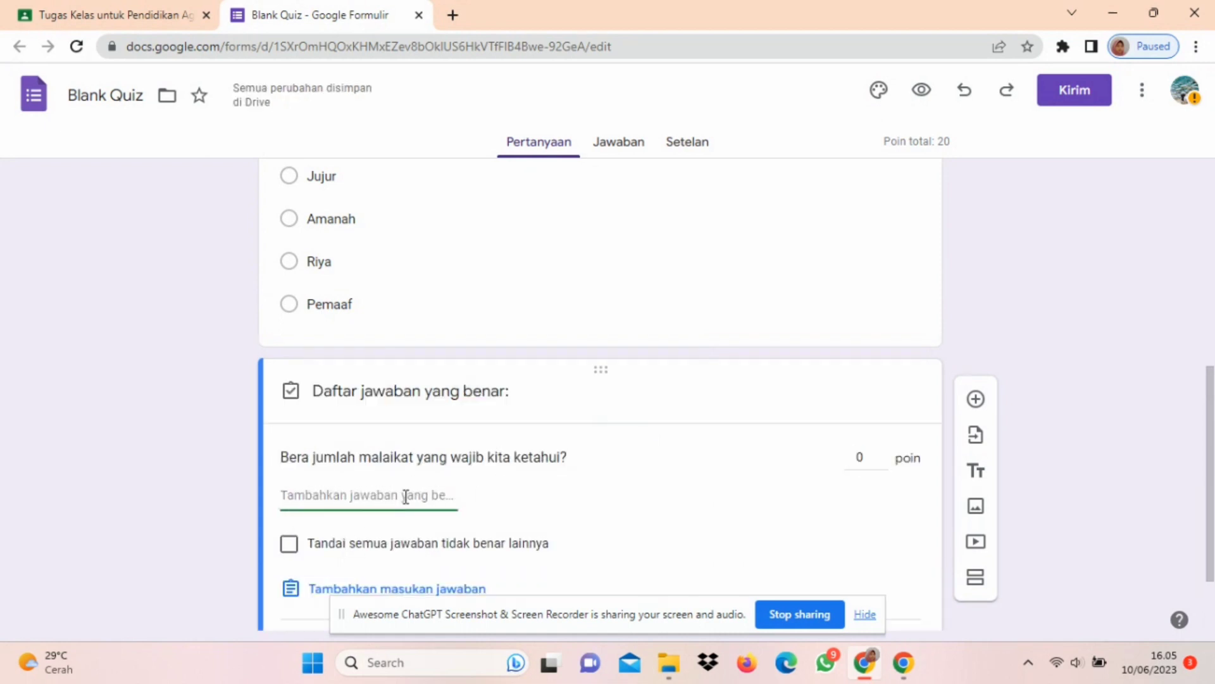
text(10)
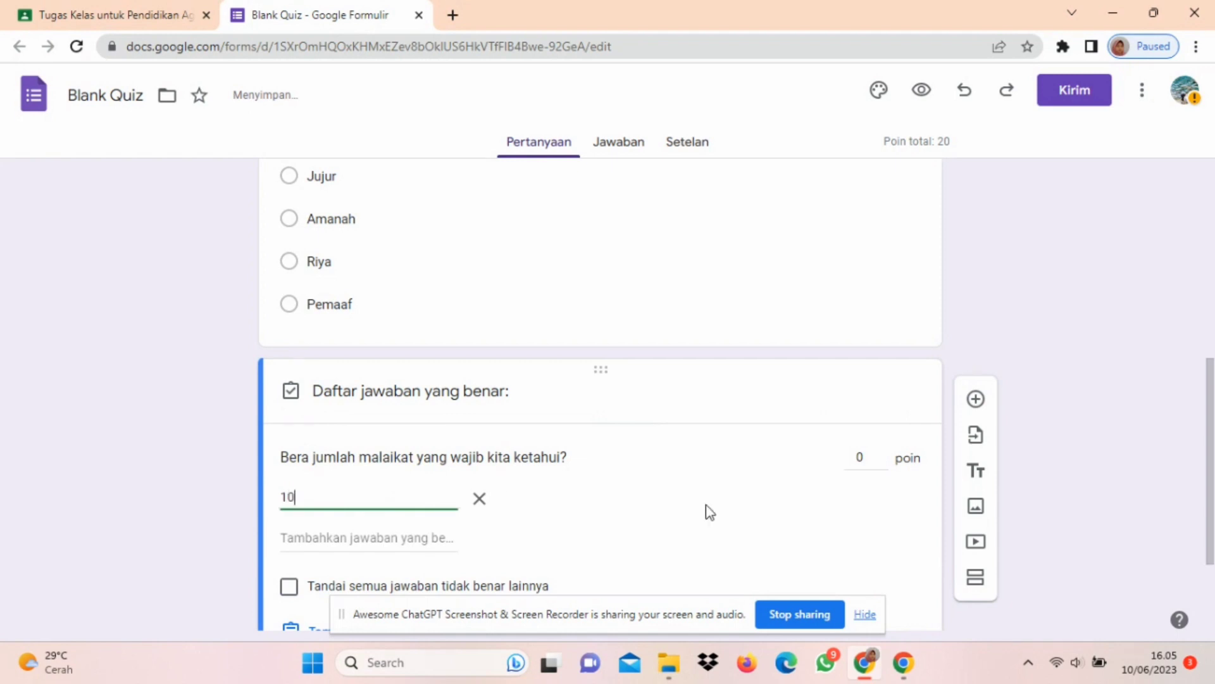
scroll(709, 512, down, 2)
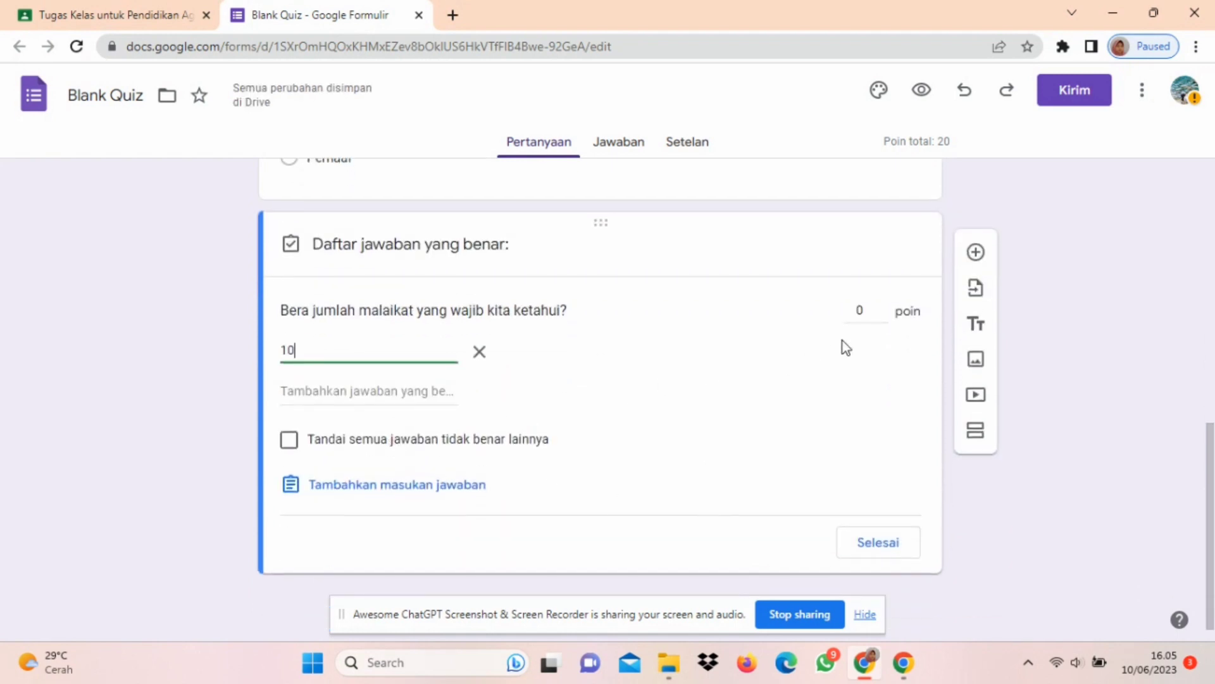
double_click(885, 304)
click(884, 306)
click(882, 305)
click(882, 306)
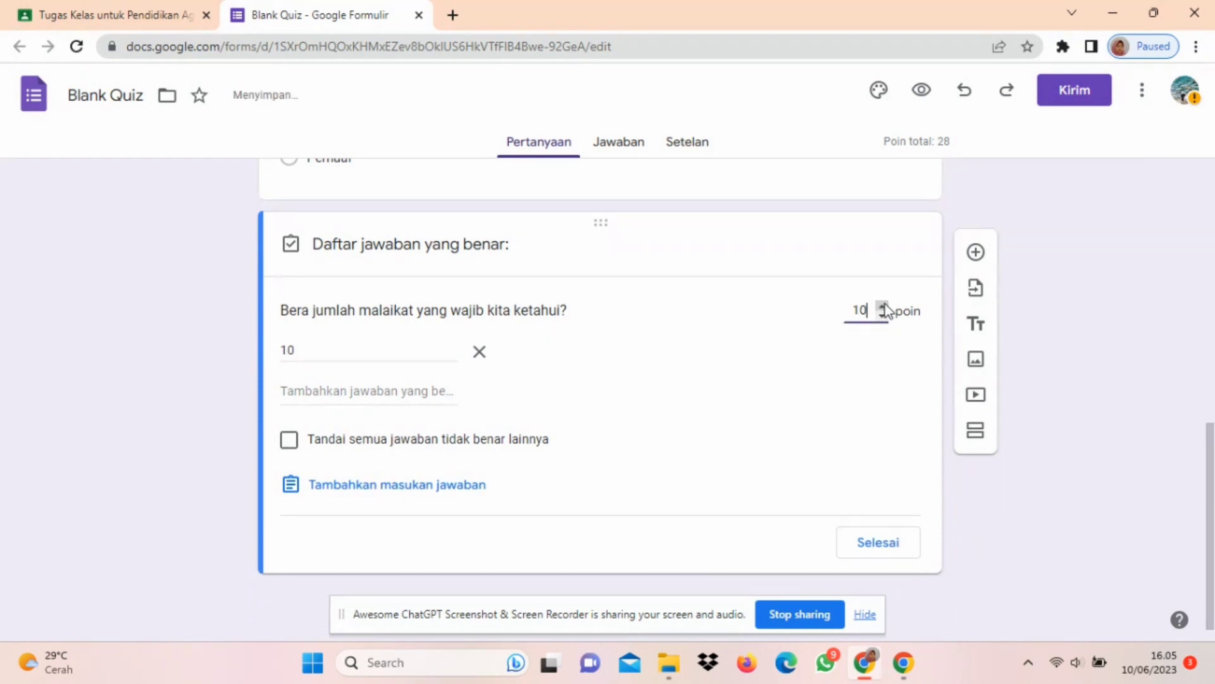
click(859, 539)
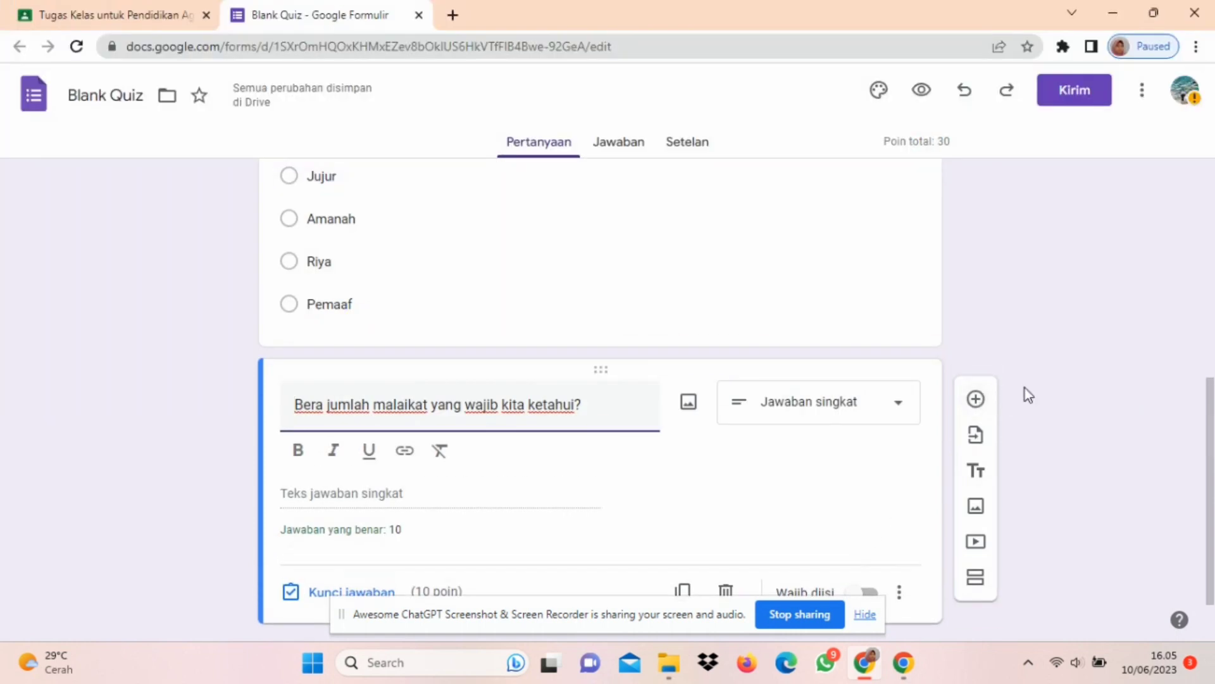
Step: Correct the malaikat question's first word to "Berapa" and make the question required
scroll(1050, 405, down, 1)
text(pa)
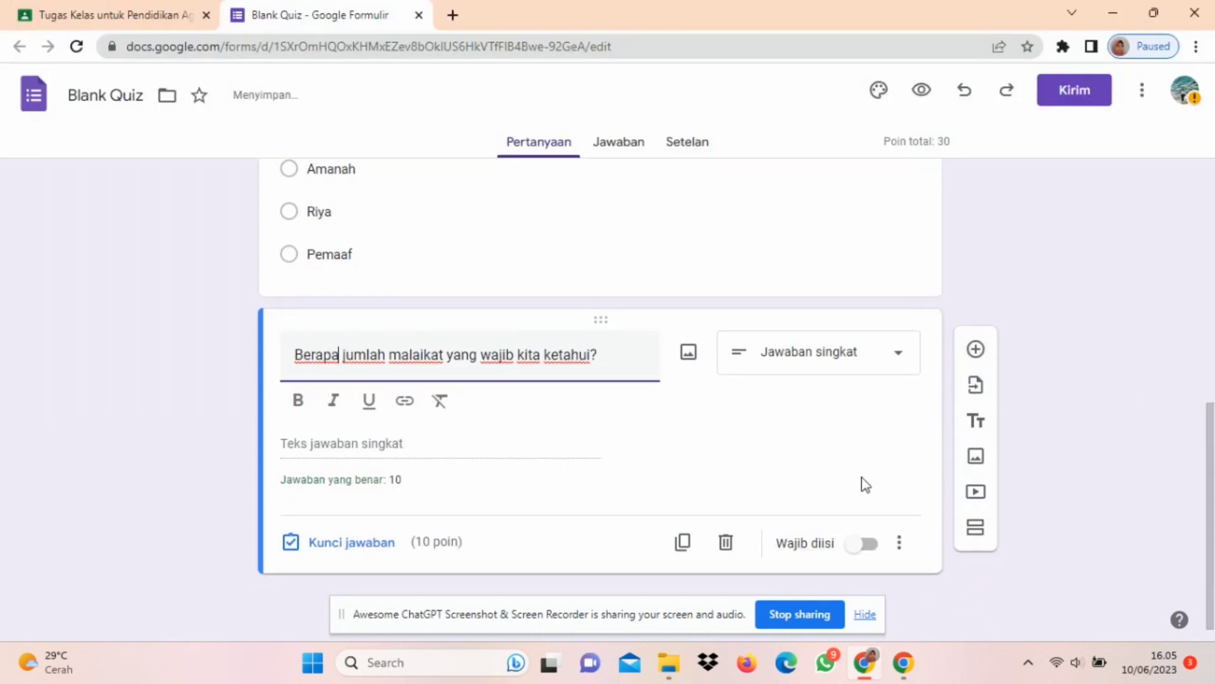
click(852, 551)
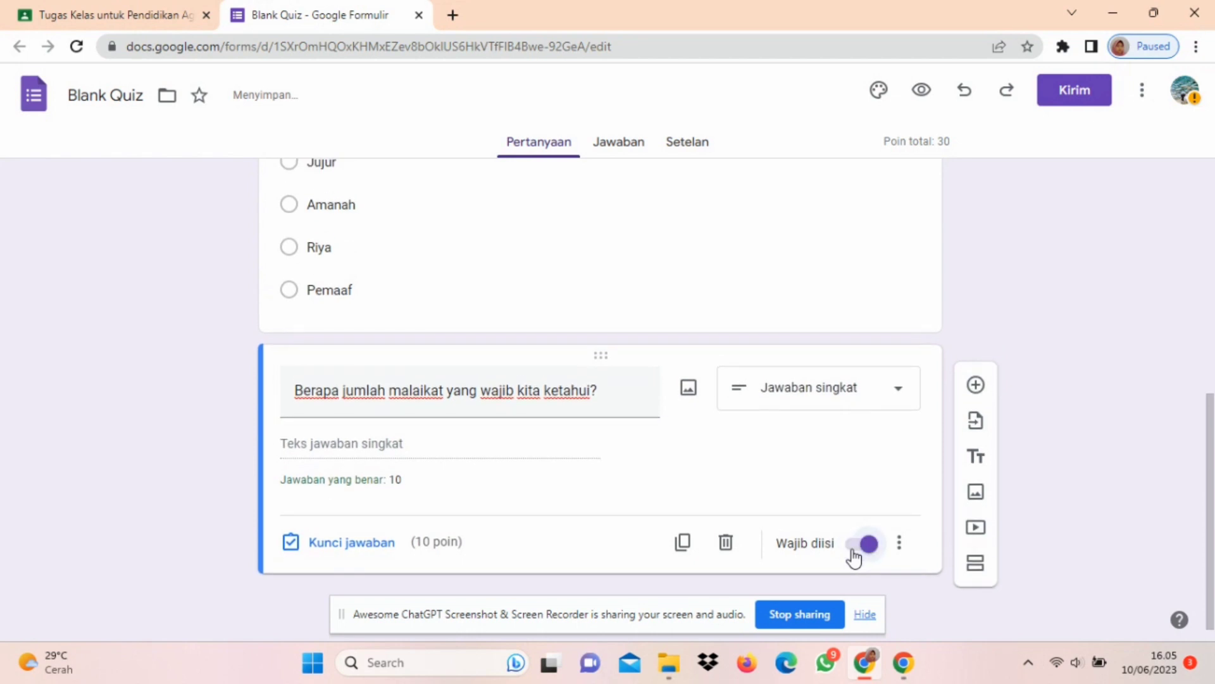
Step: Make the "Salah satu akhlak tercela adalah..." question required
scroll(868, 435, up, 2)
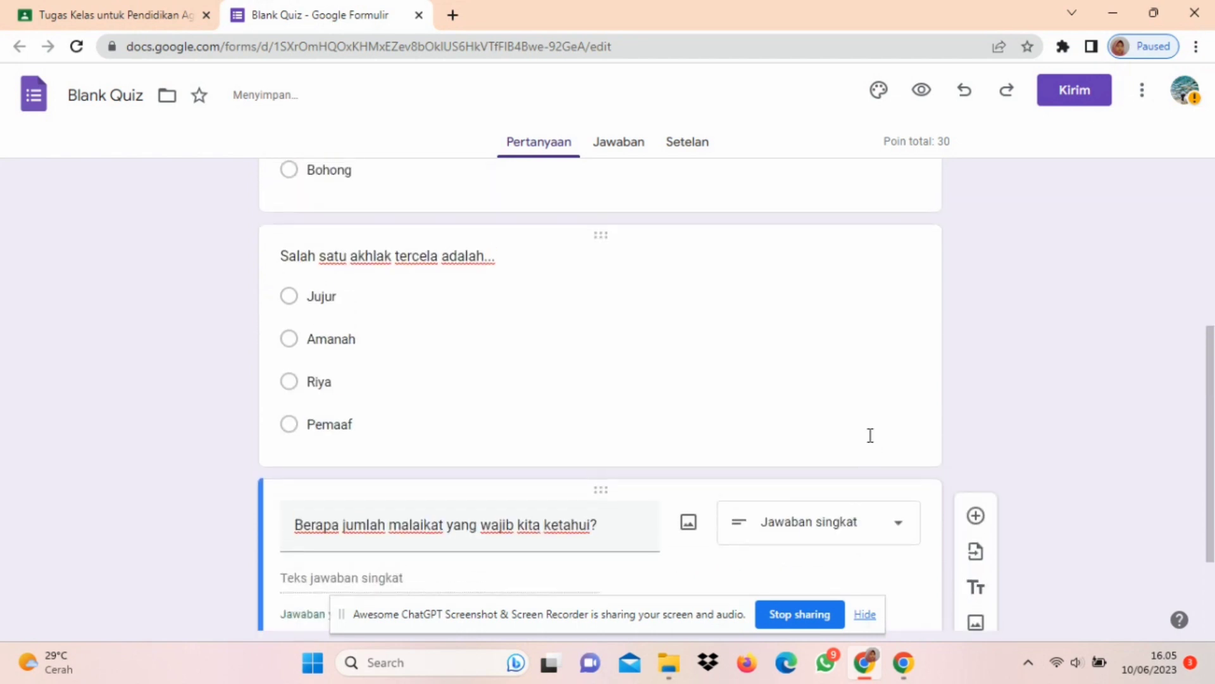
click(868, 435)
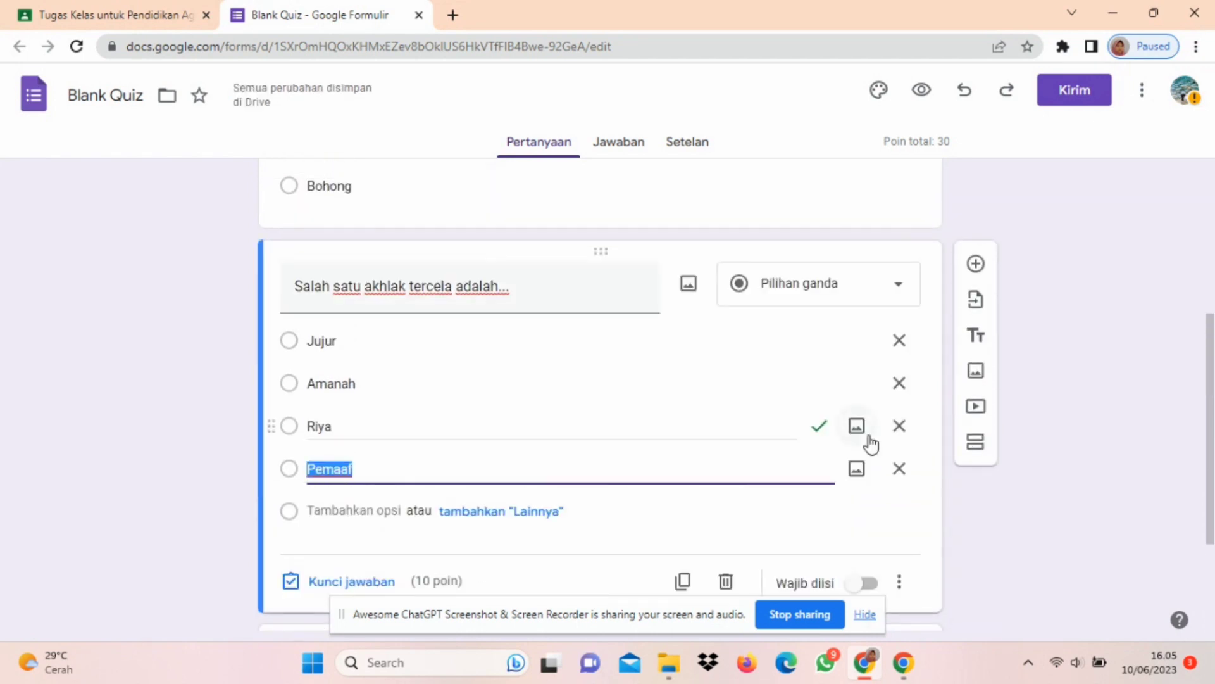
click(866, 588)
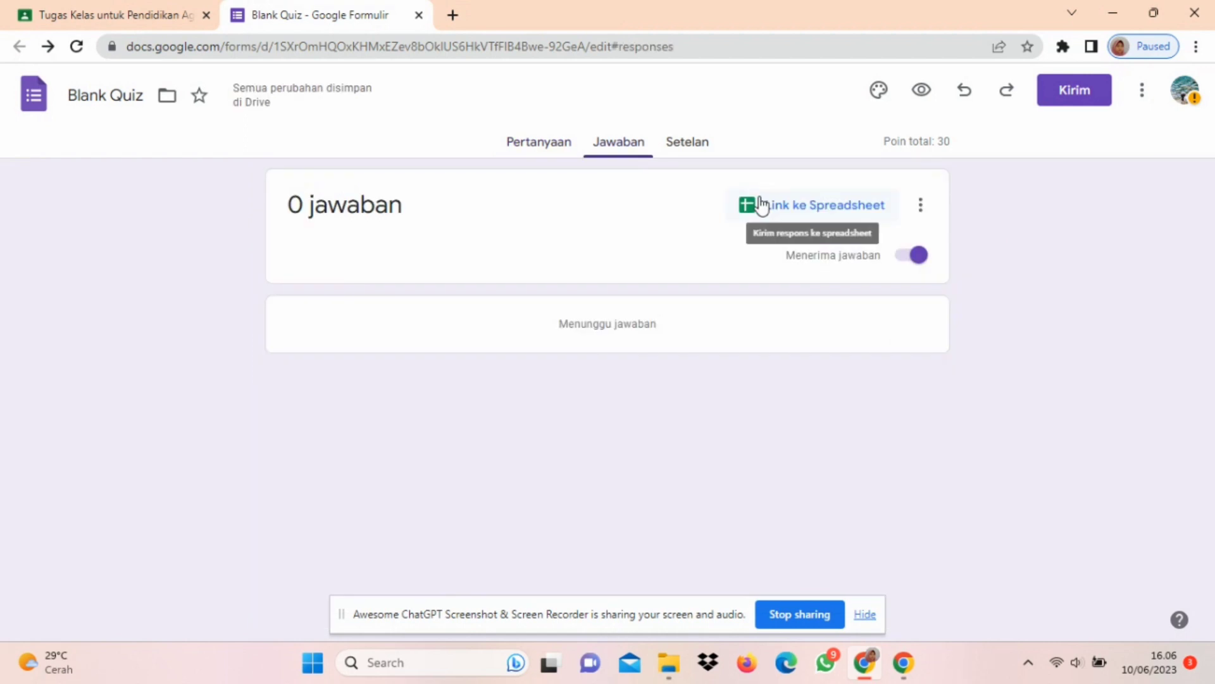
Step: Set the default point value for new questions to 10 in the quiz settings
click(673, 150)
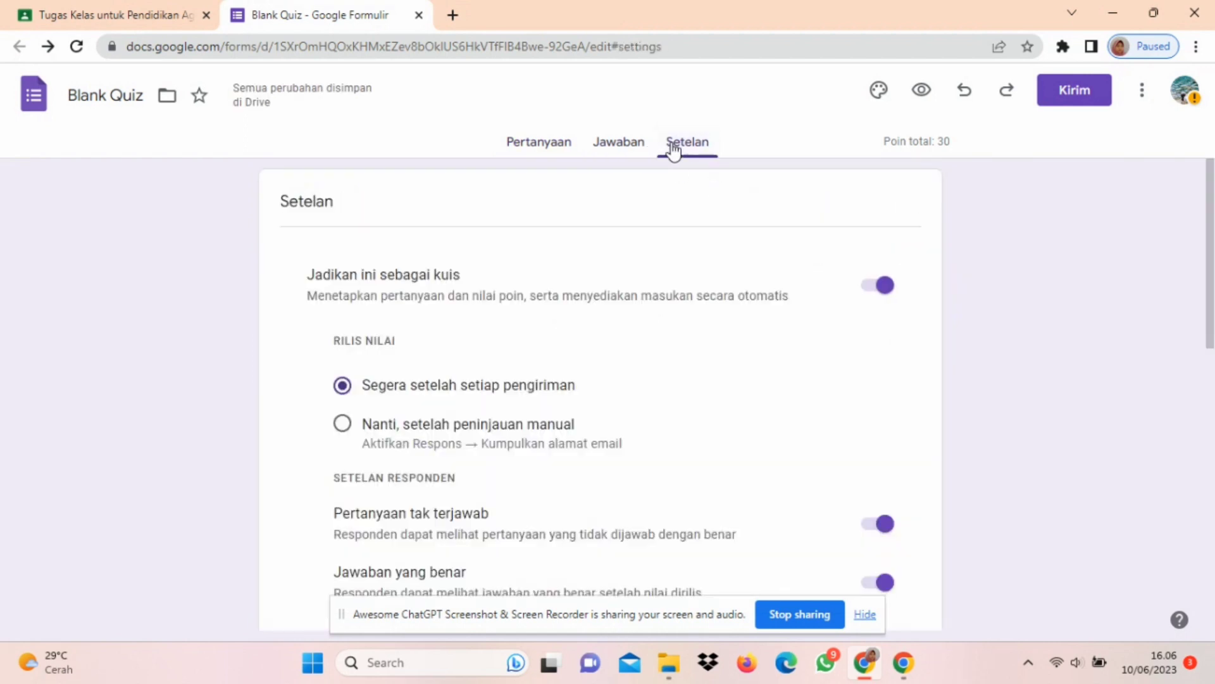
scroll(713, 381, down, 4)
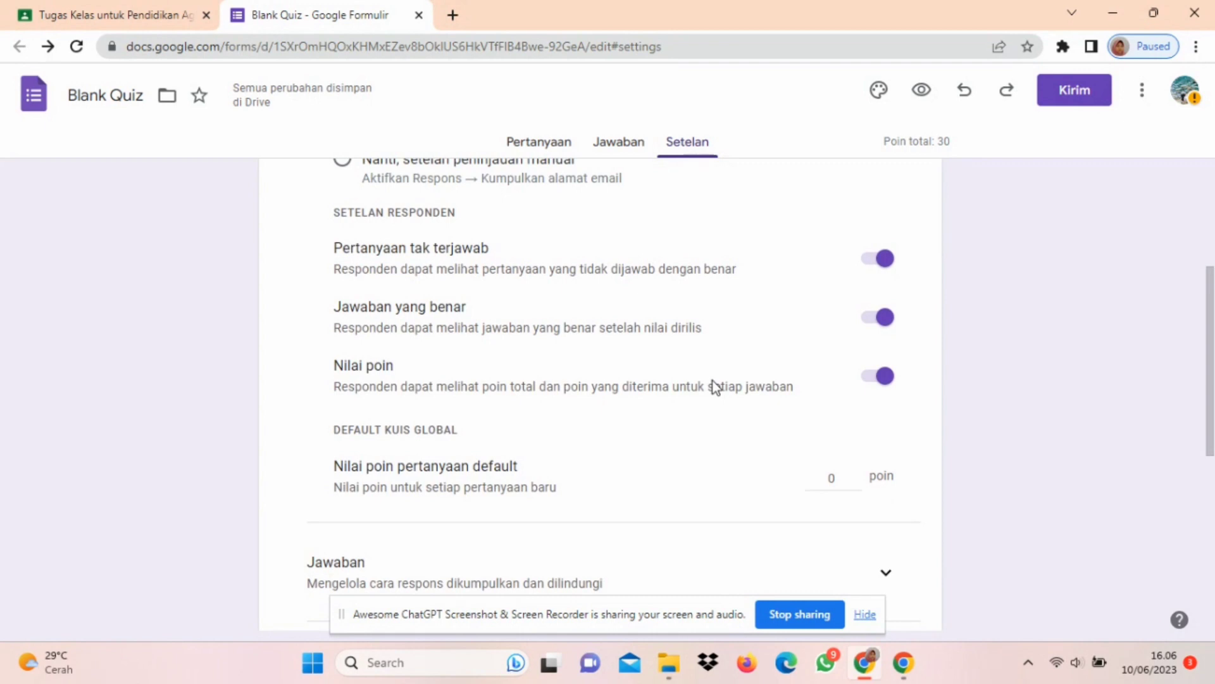
scroll(713, 381, down, 1)
mouse_move(853, 440)
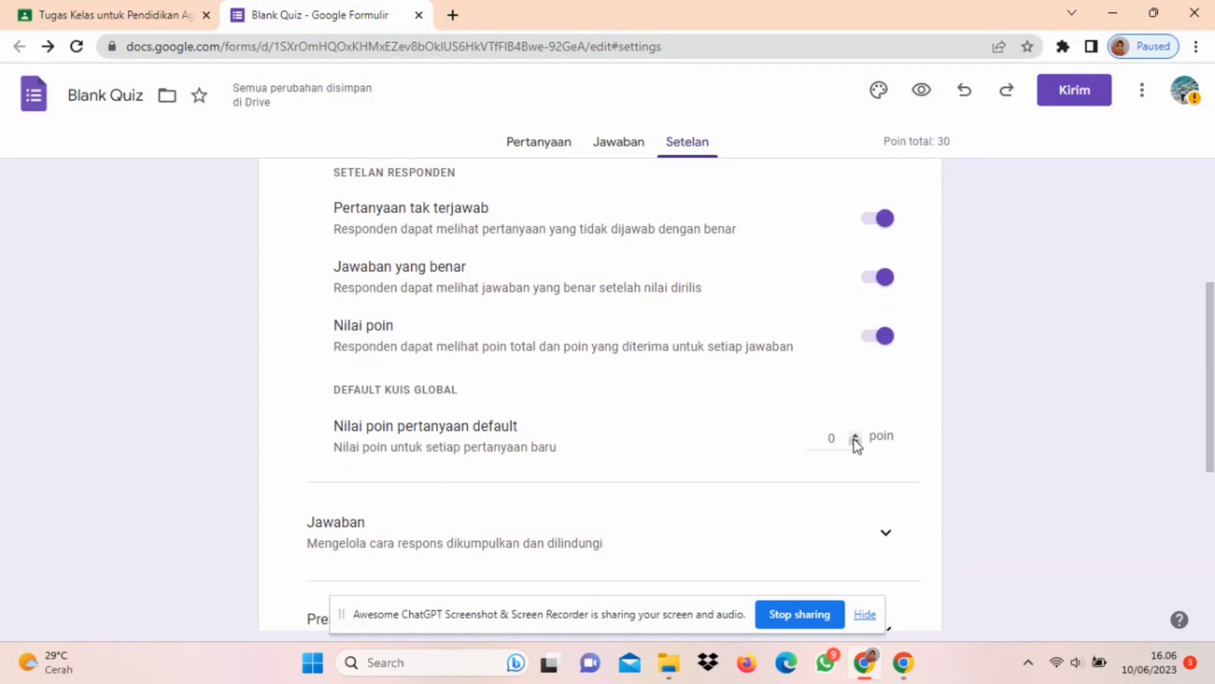
click(842, 436)
text(10)
click(1027, 447)
scroll(1027, 447, down, 3)
scroll(1025, 447, down, 4)
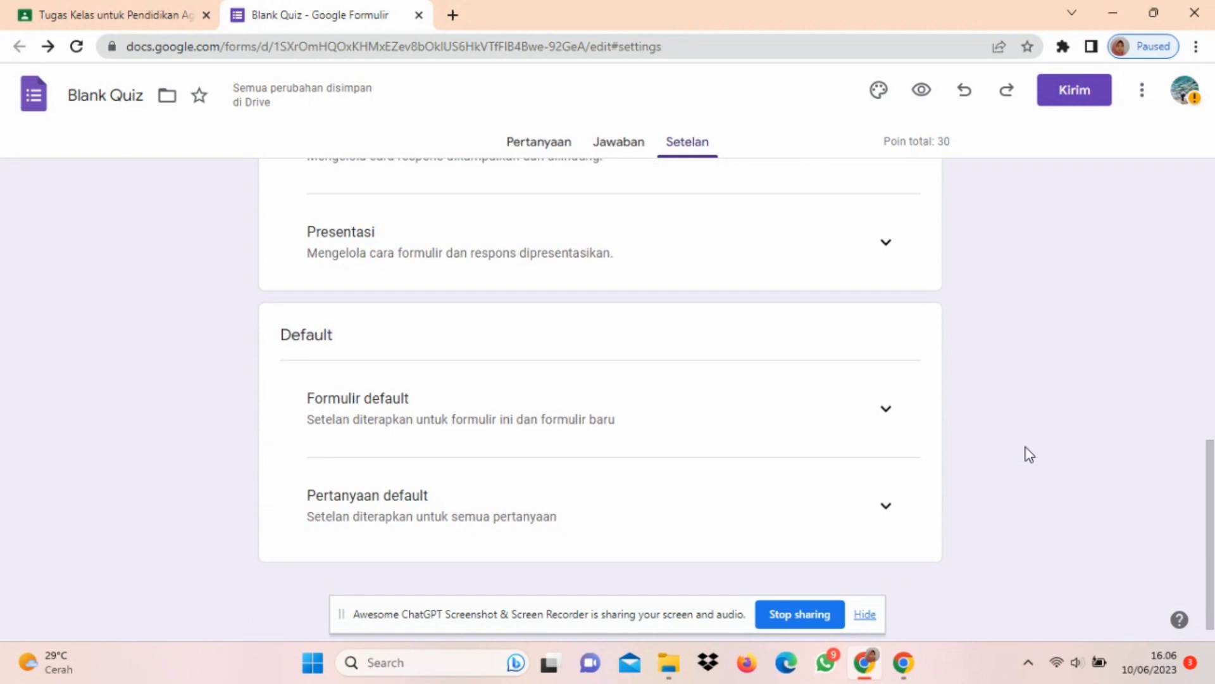
scroll(1027, 446, up, 10)
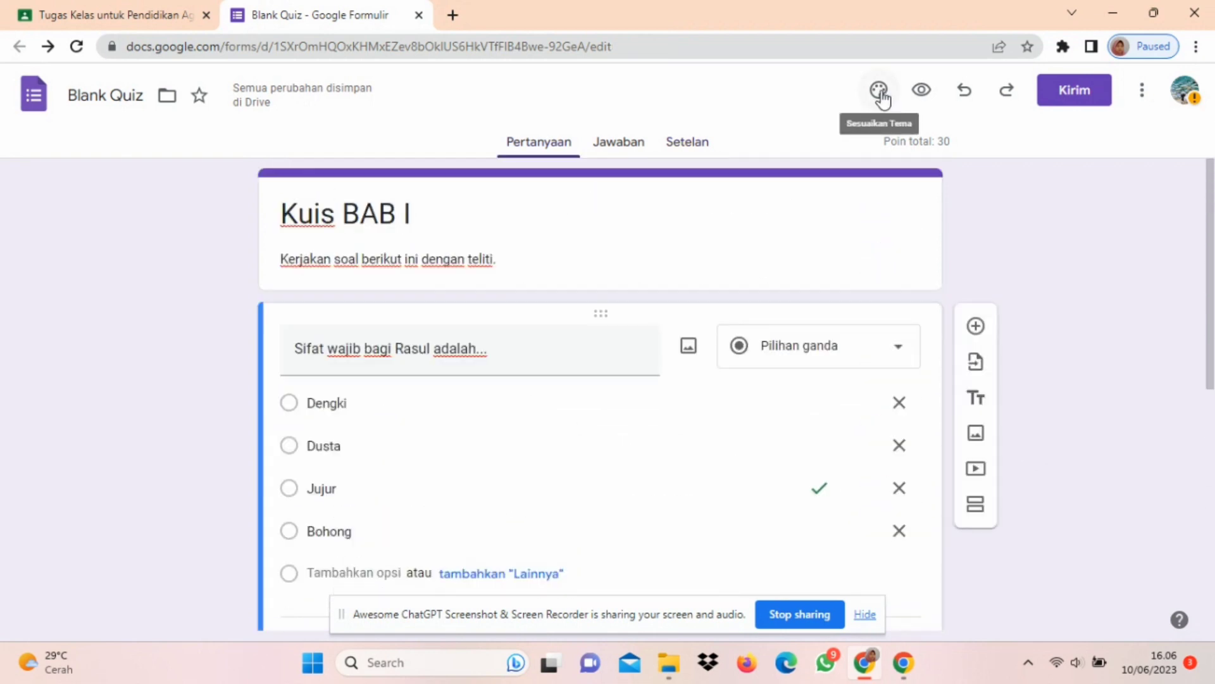
Step: Change the form's theme colour to green
click(882, 95)
click(881, 95)
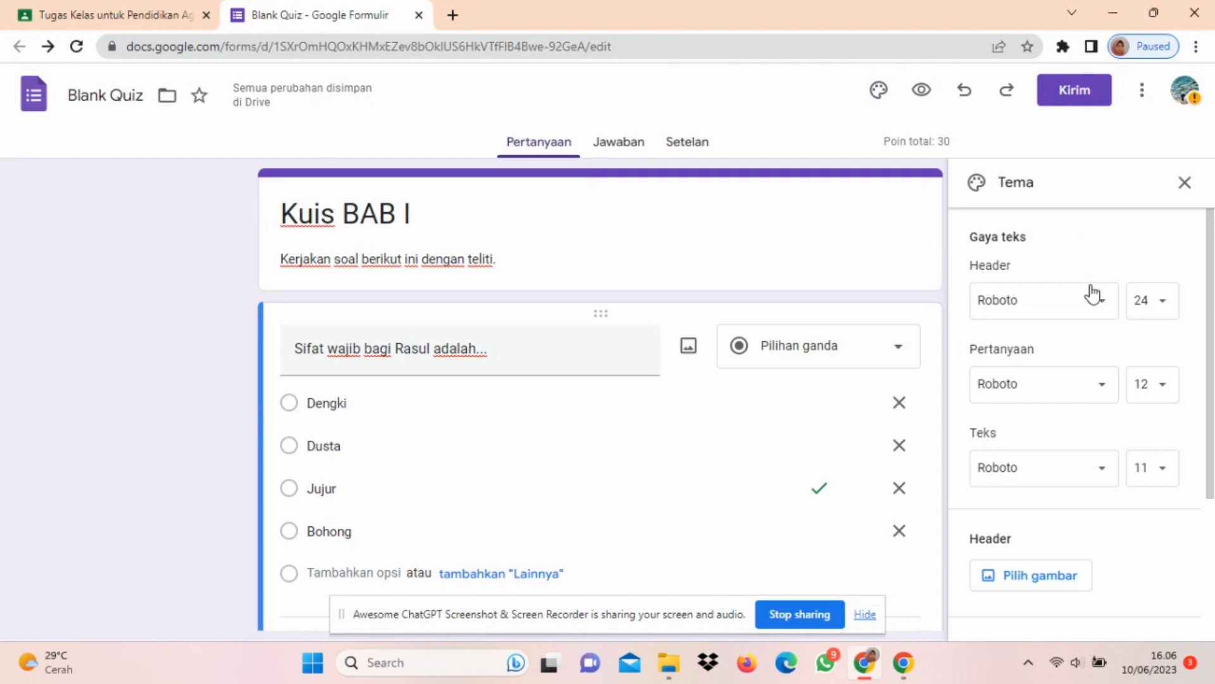
scroll(1119, 442, down, 3)
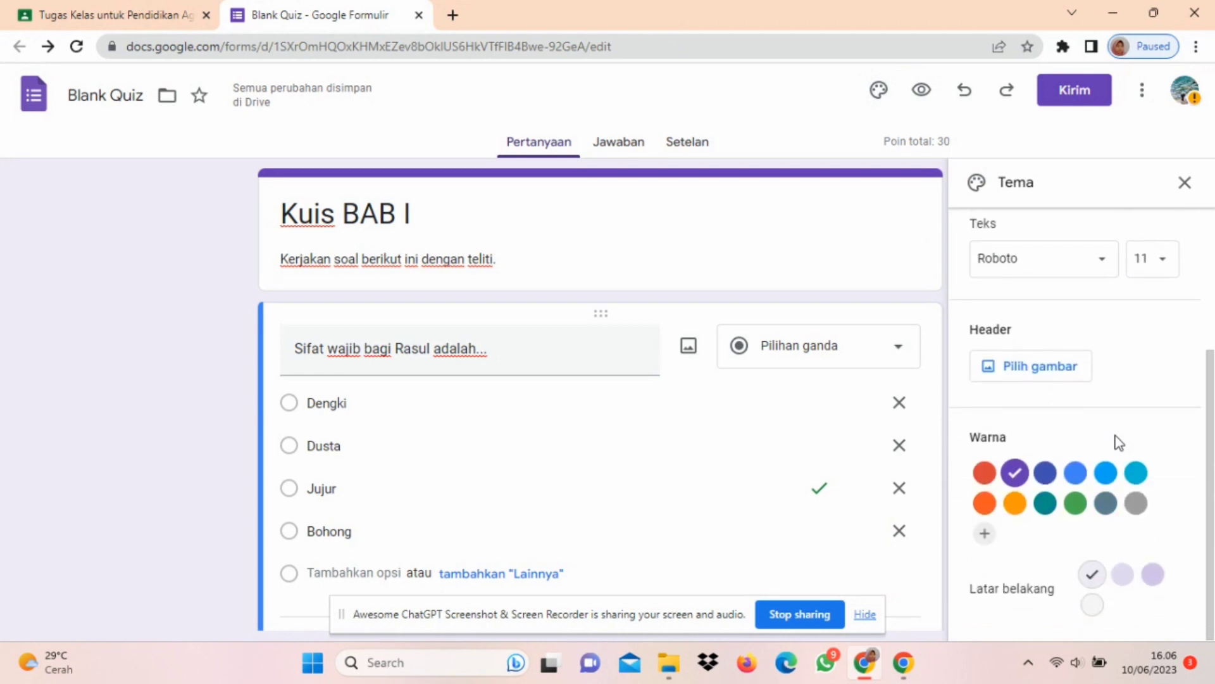
click(1070, 508)
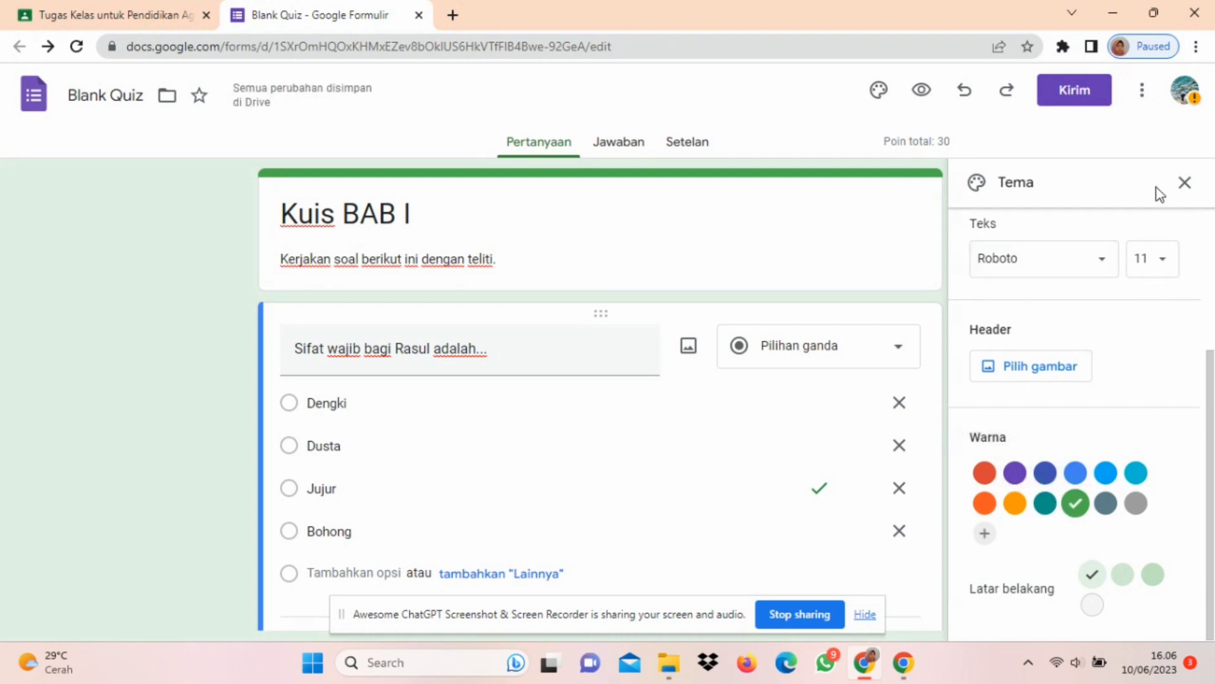
click(1185, 185)
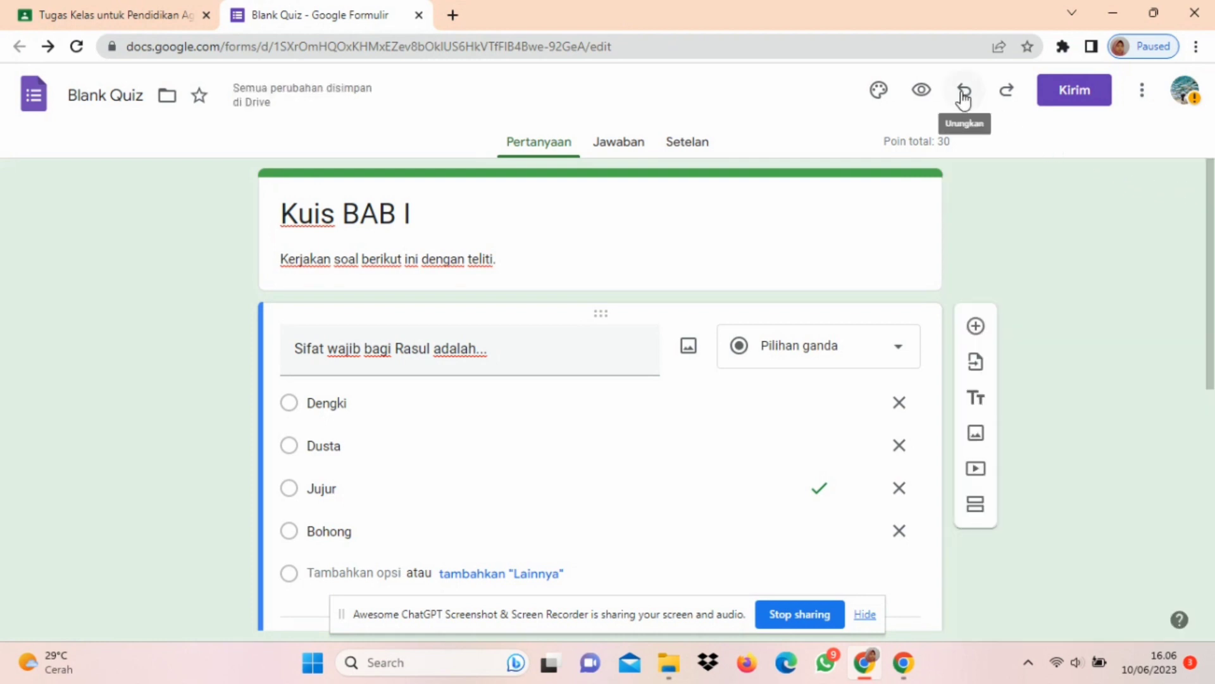
Step: Preview the Kuis BAB I form and examine its questions, answer options and point values as a respondent
click(923, 90)
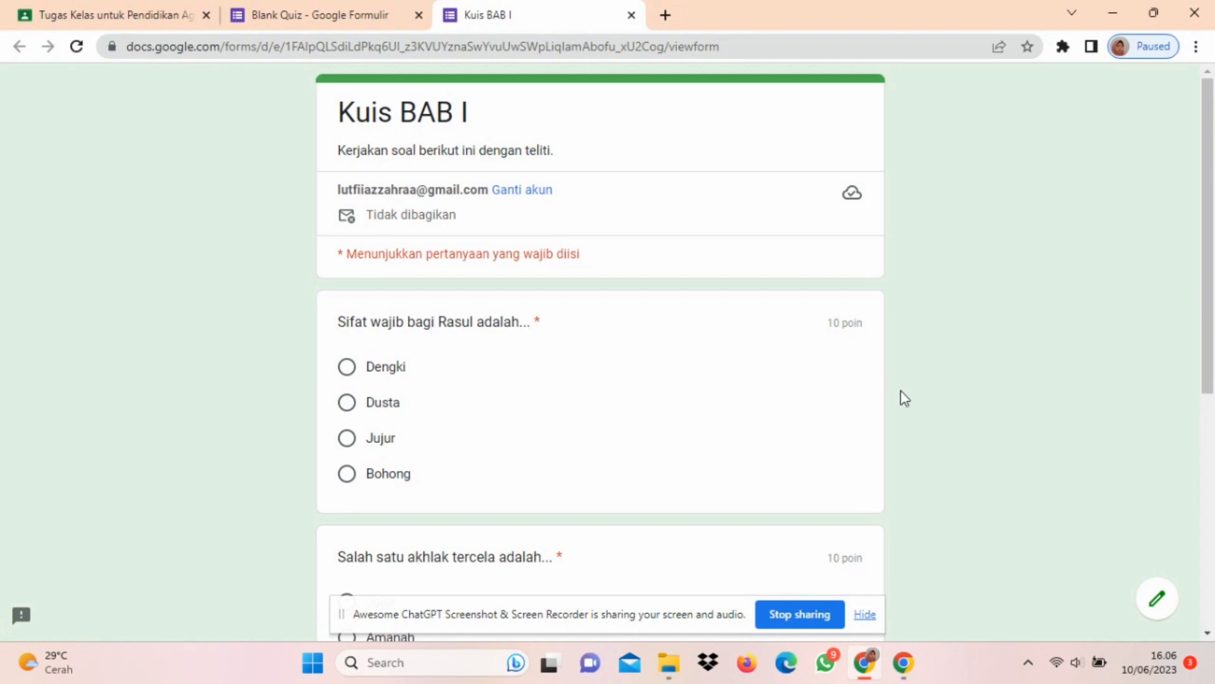
scroll(905, 398, down, 1)
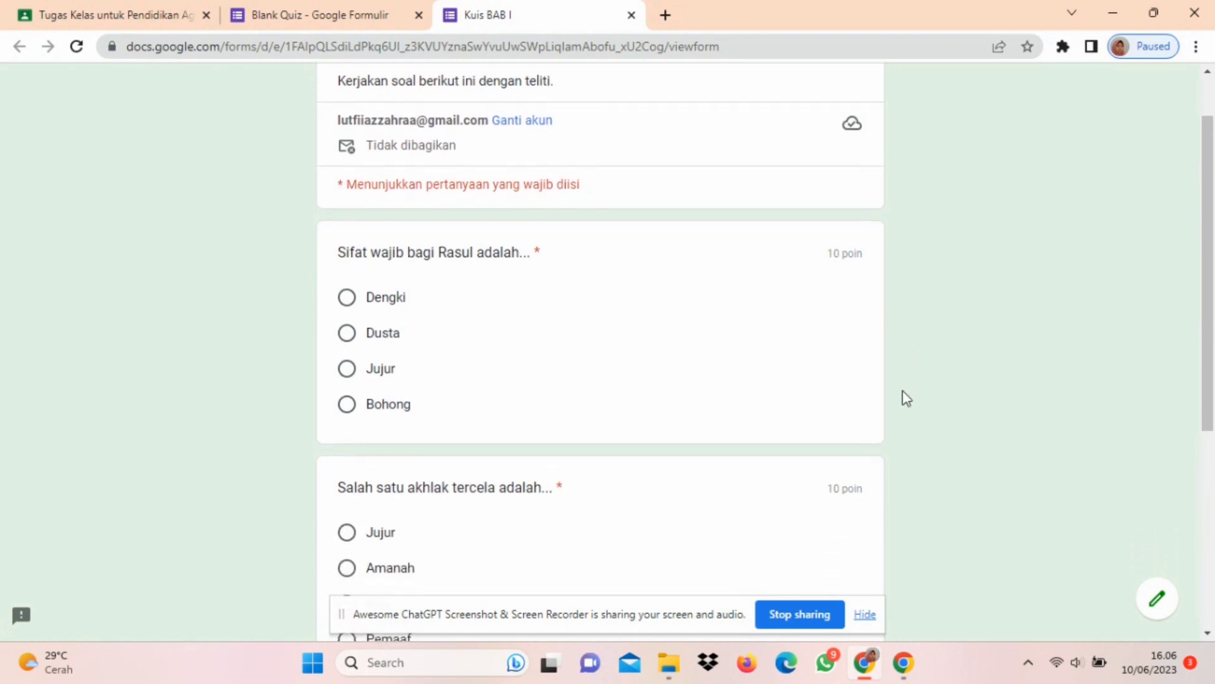
scroll(907, 398, down, 3)
scroll(907, 398, down, 3)
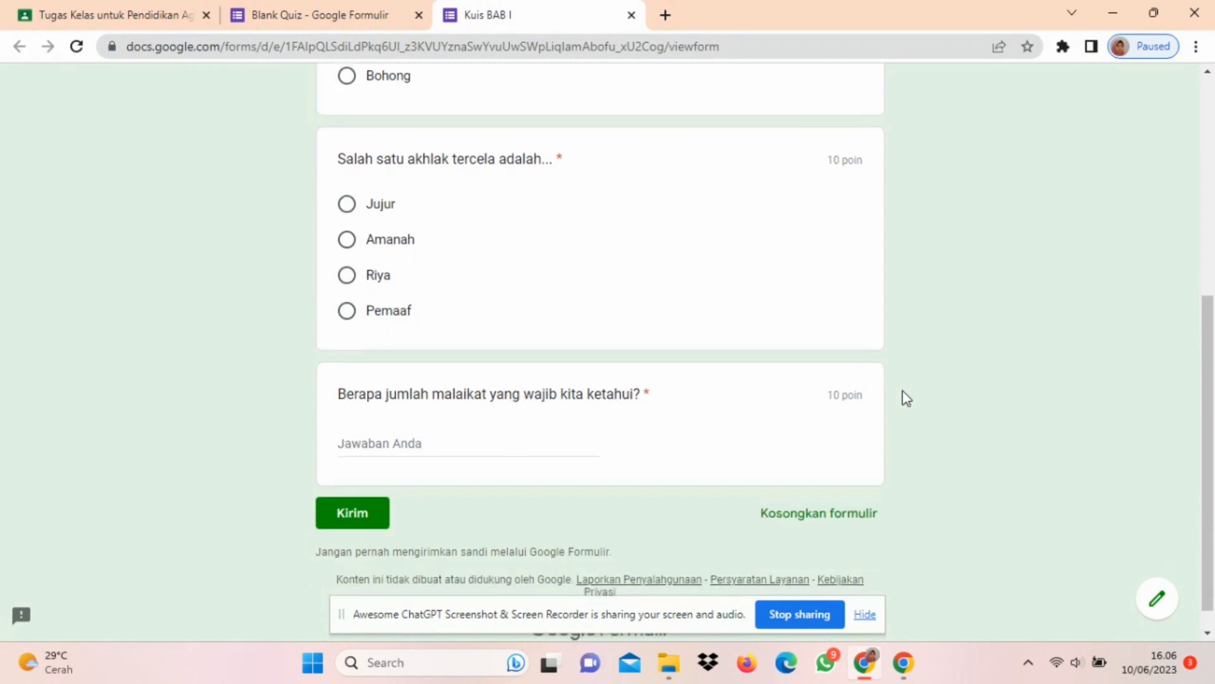
scroll(906, 398, up, 2)
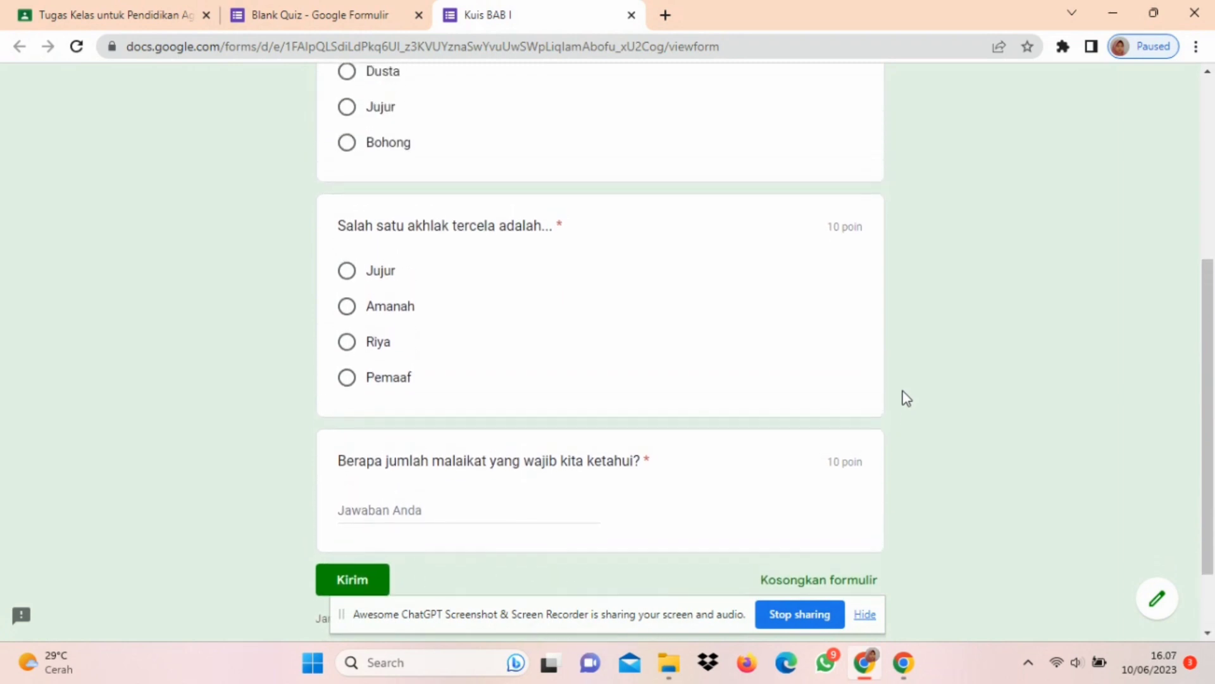
scroll(907, 398, up, 5)
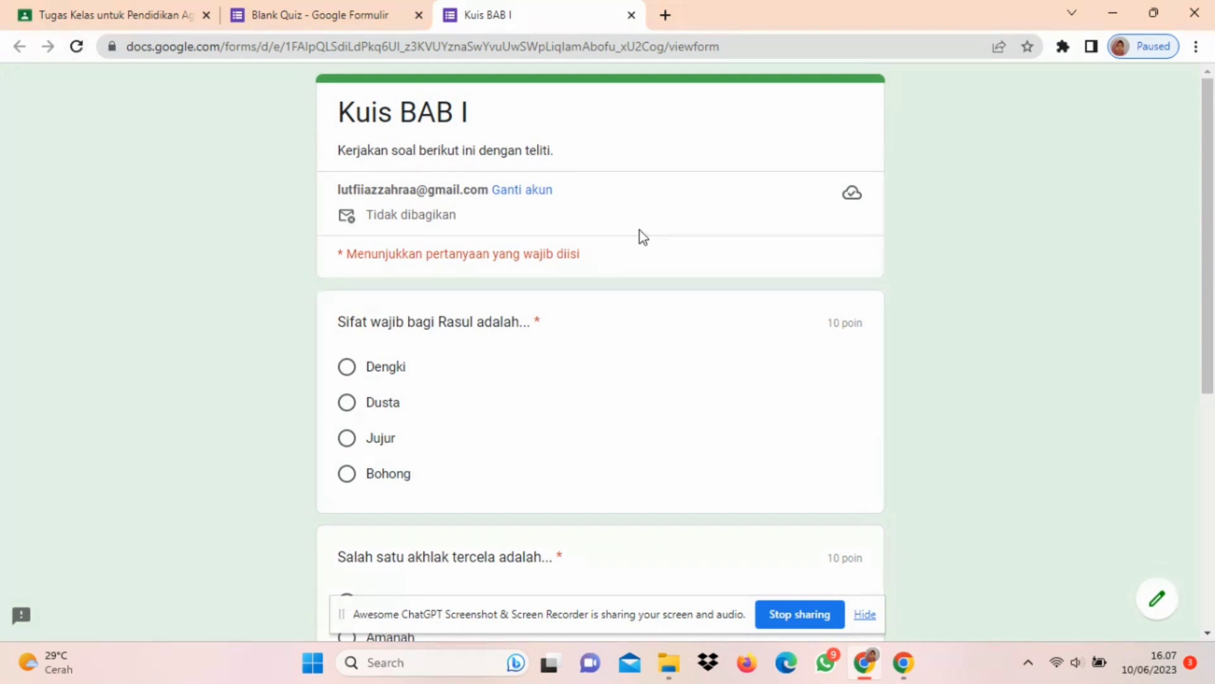
scroll(1002, 339, down, 7)
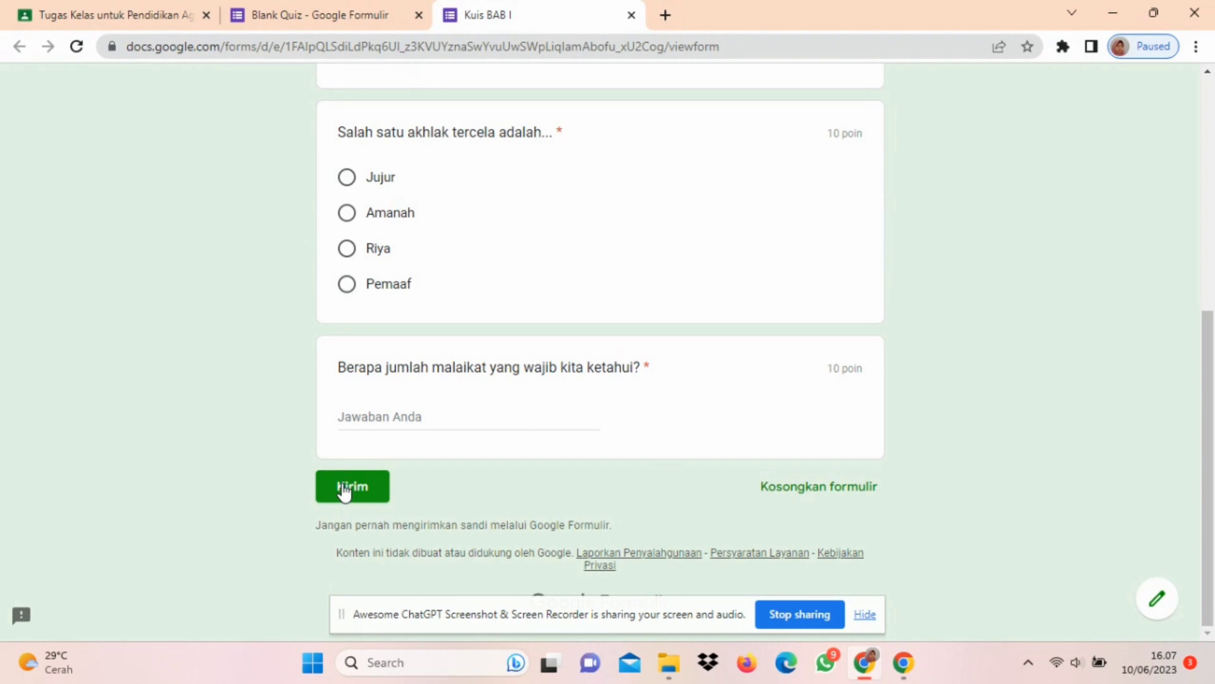
scroll(344, 491, up, 7)
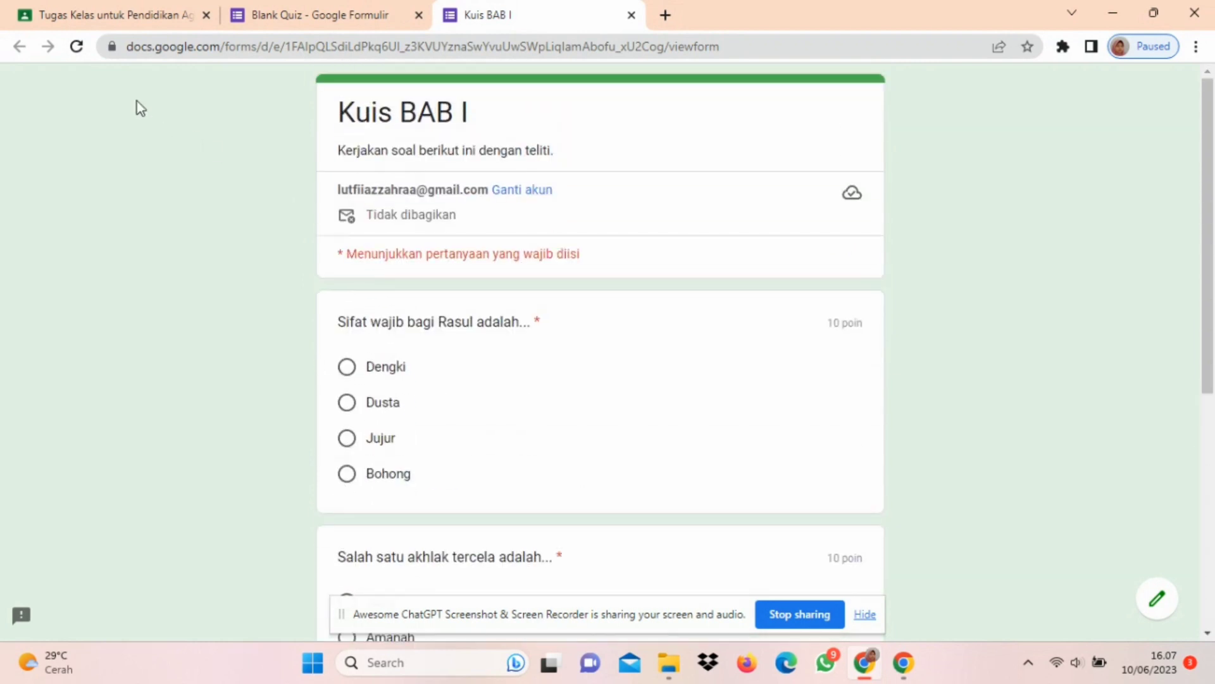
Step: Send the quiz form by email to the recipient's address, keeping email collection at Jangan kumpulkan
click(361, 7)
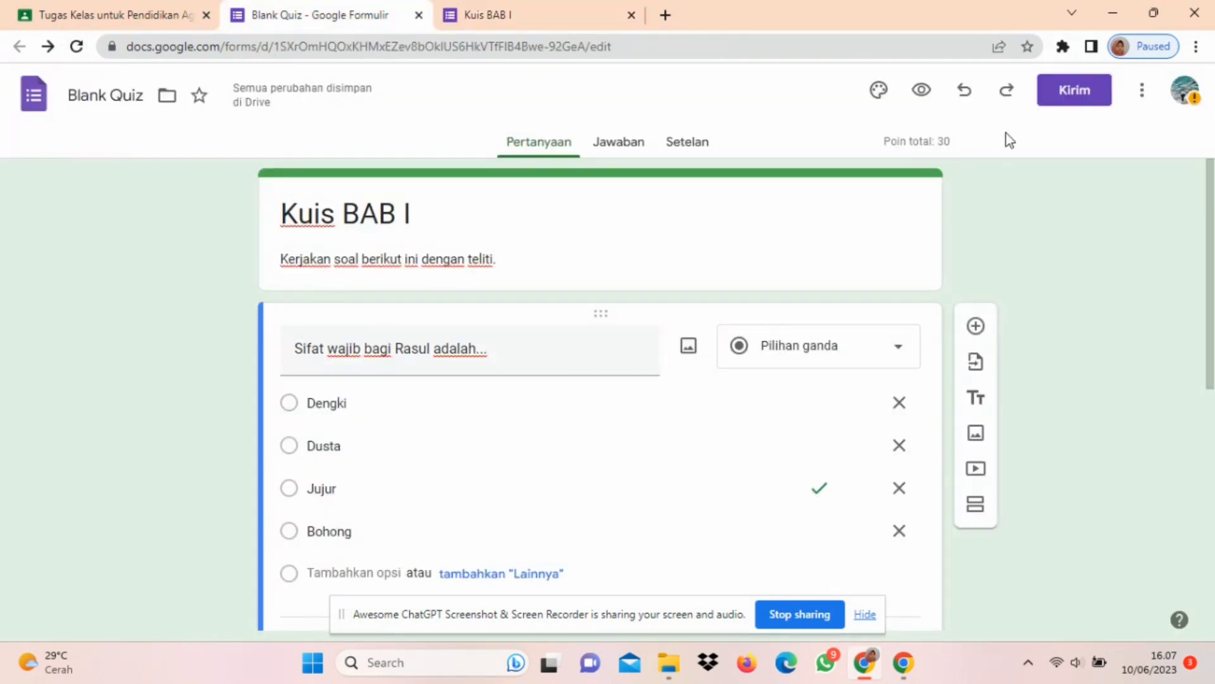
click(1082, 101)
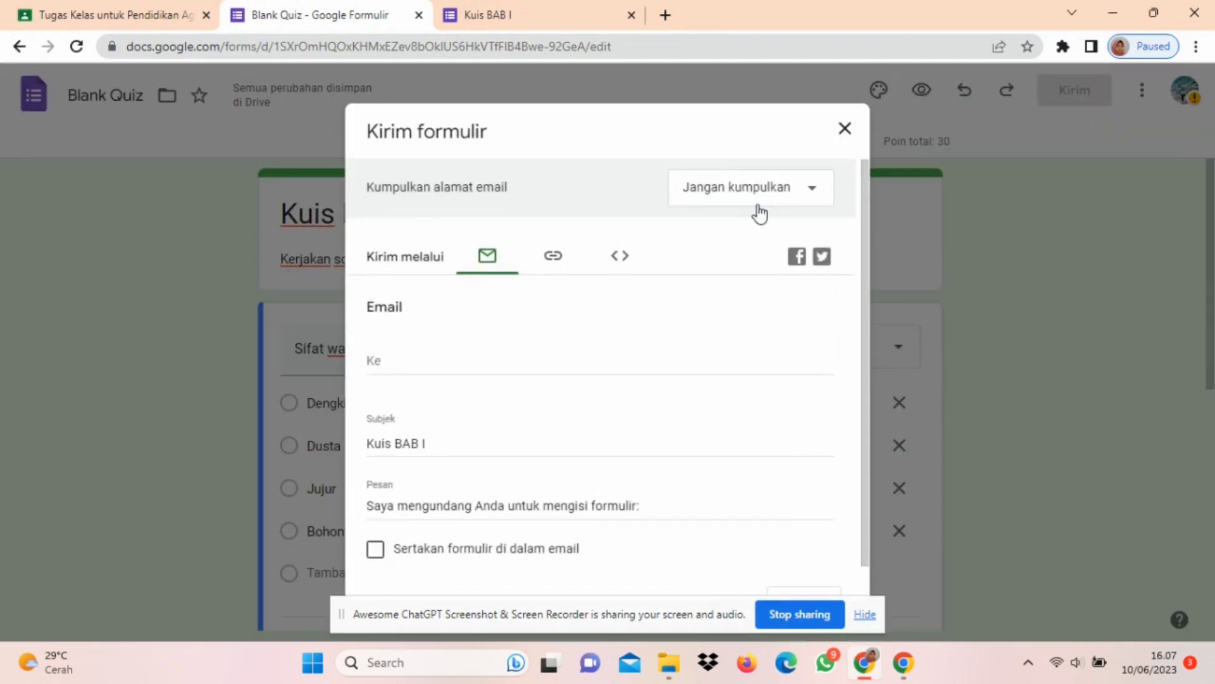
click(796, 203)
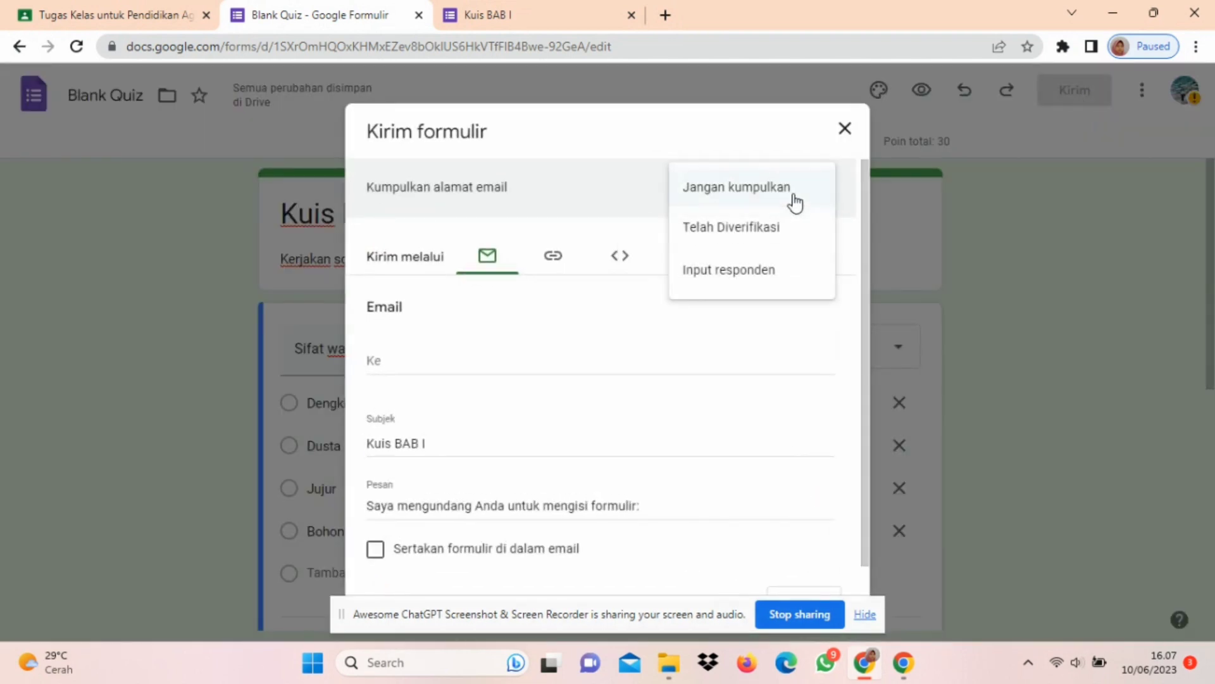
click(794, 202)
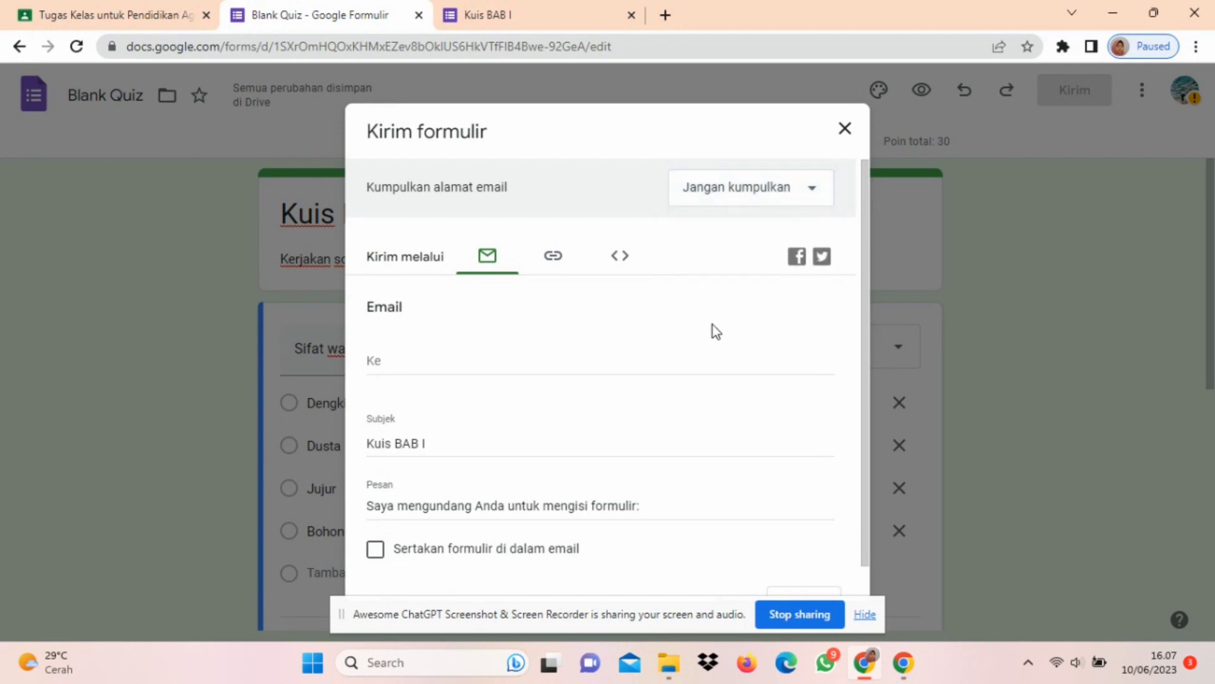
scroll(712, 325, down, 1)
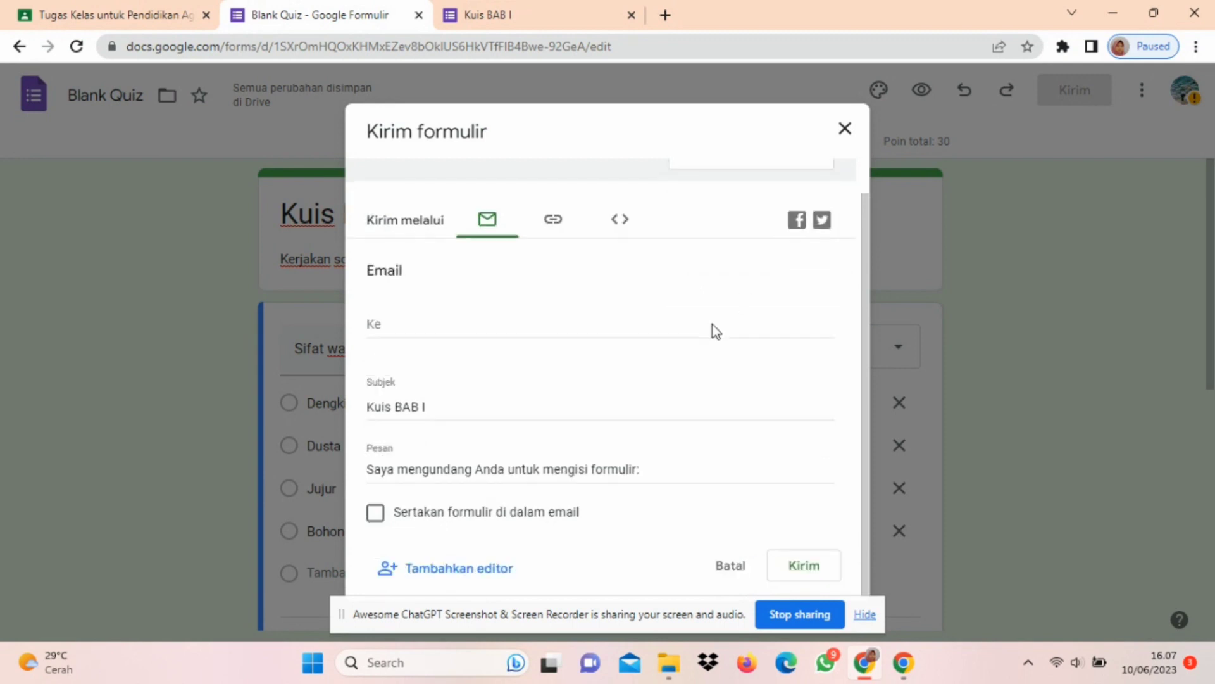
click(461, 333)
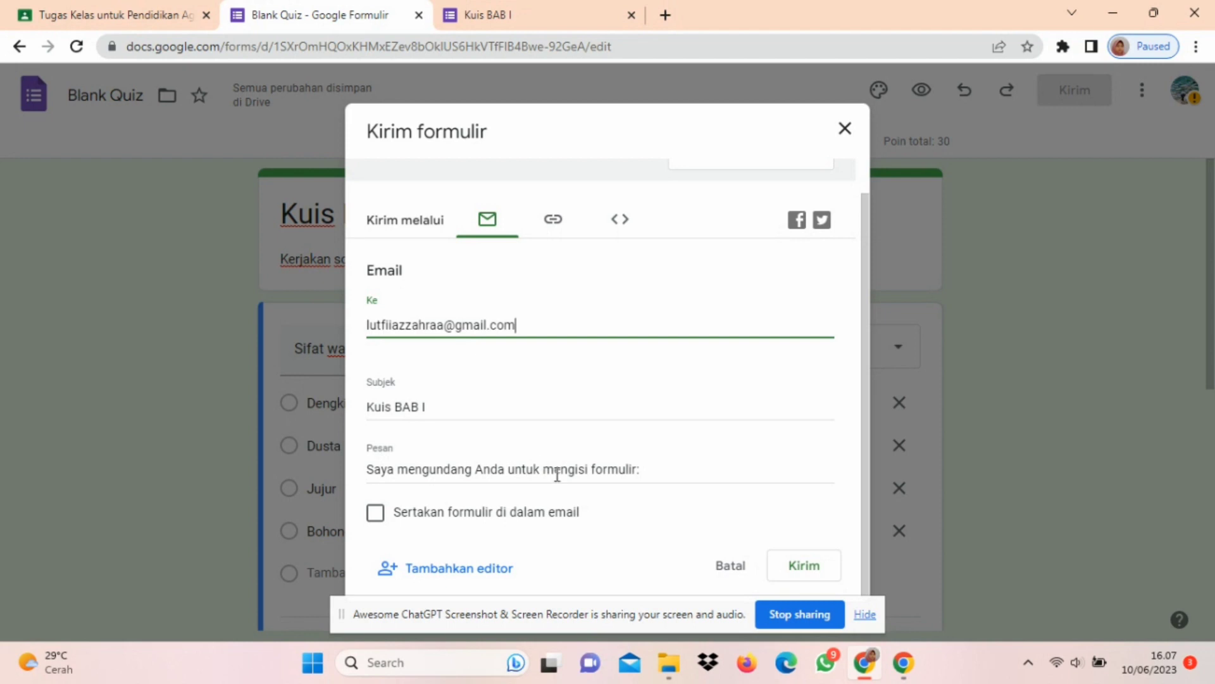
click(776, 563)
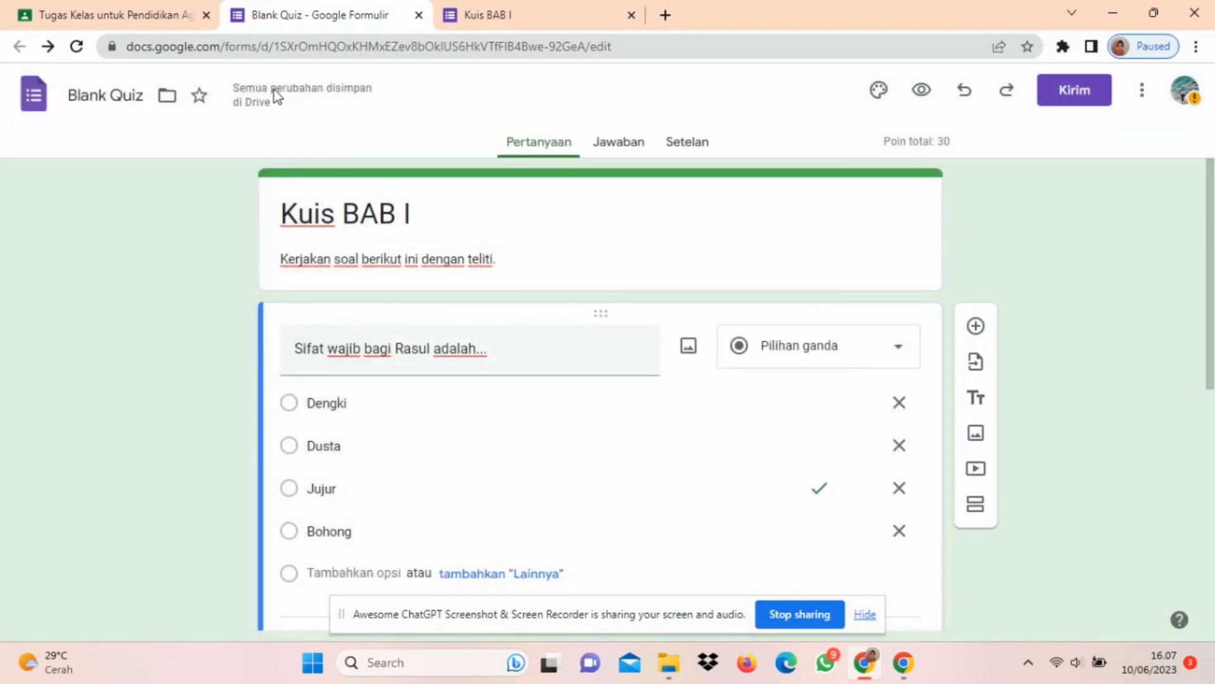
Step: Switch to Google Classroom, reload the class page and reopen the draft assignment Kuis Bab I for editing
click(143, 24)
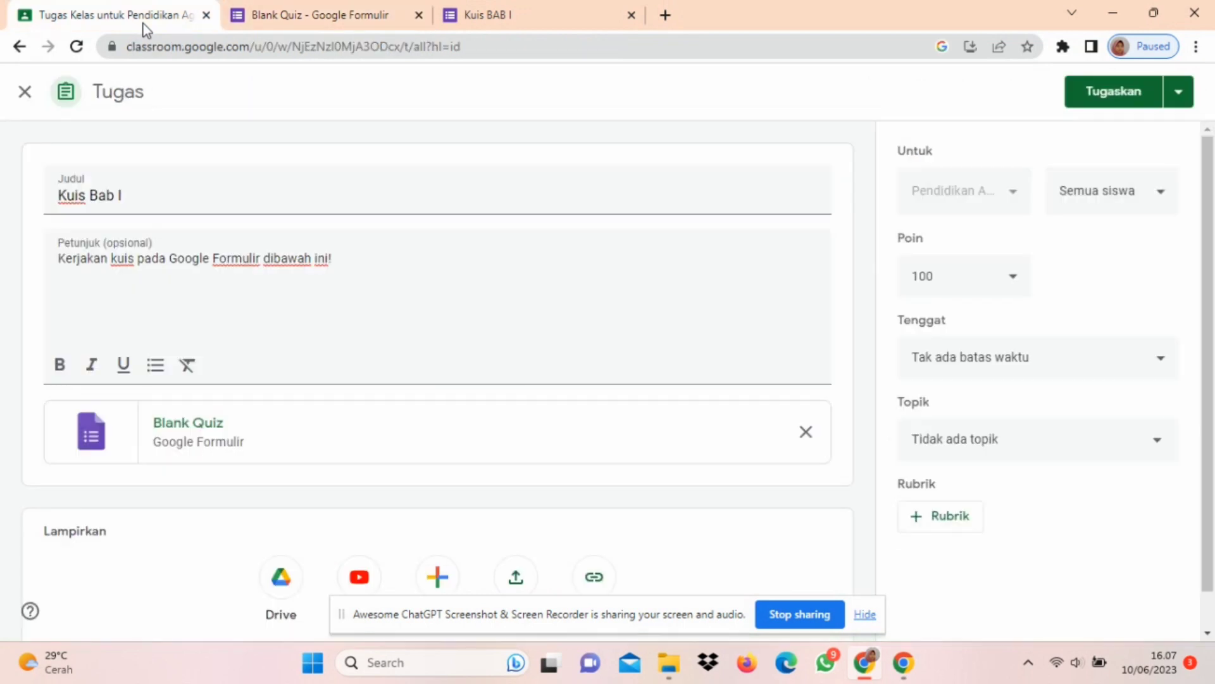
click(83, 53)
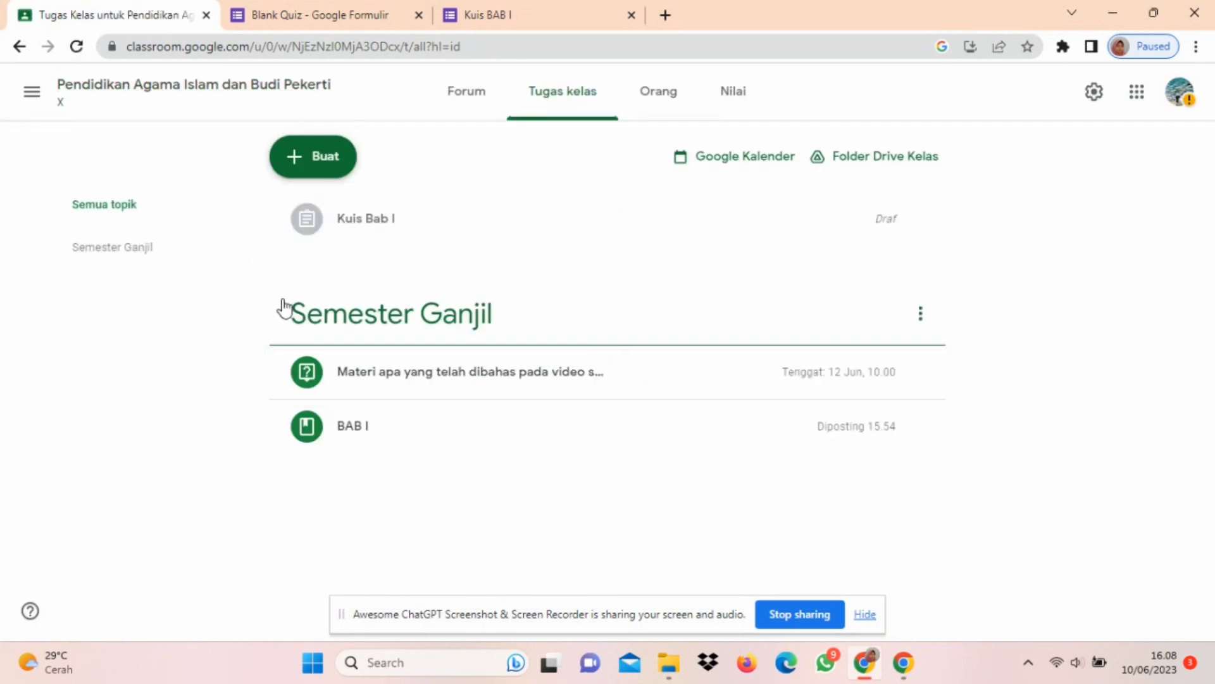
click(342, 209)
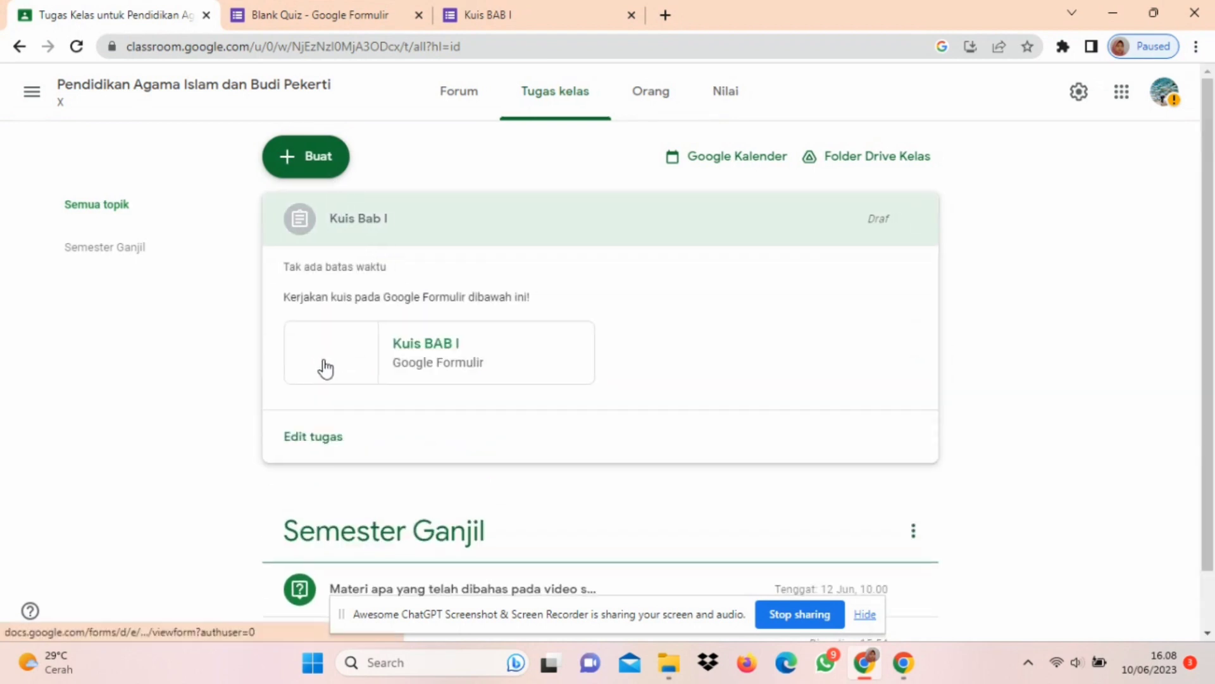
click(323, 437)
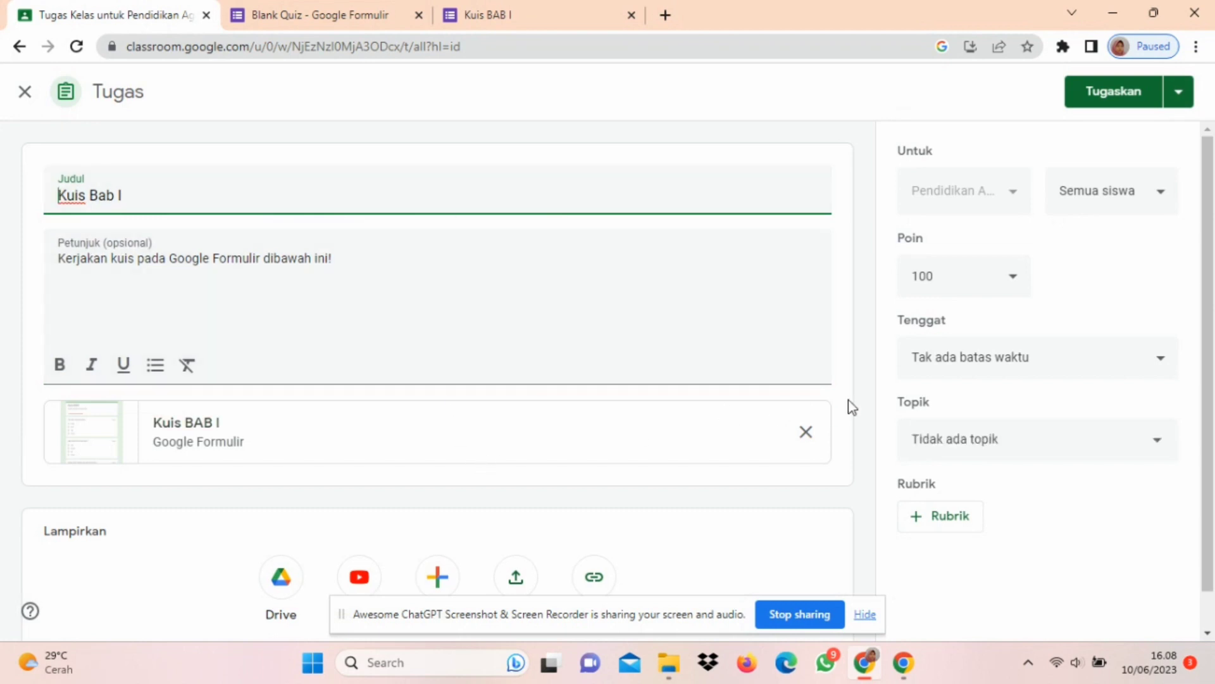
Step: Set the assignment's deadline to 12 Jun 2023 at 23.59
click(1023, 283)
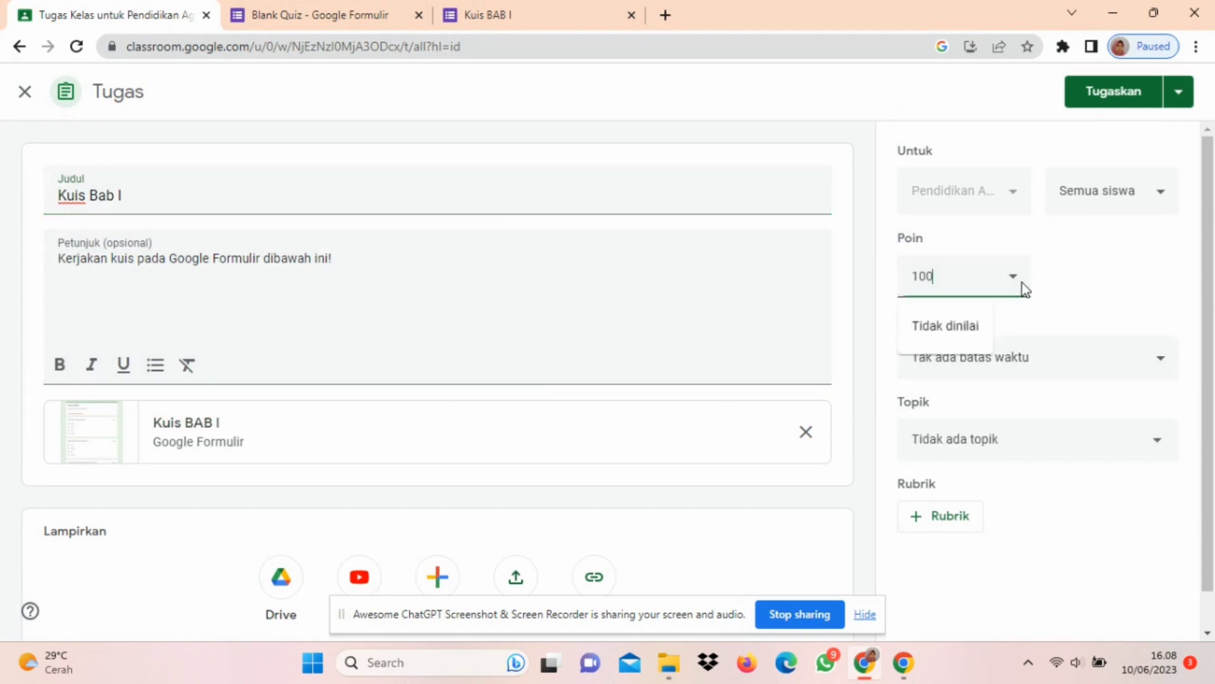
scroll(1099, 309, down, 1)
click(1100, 312)
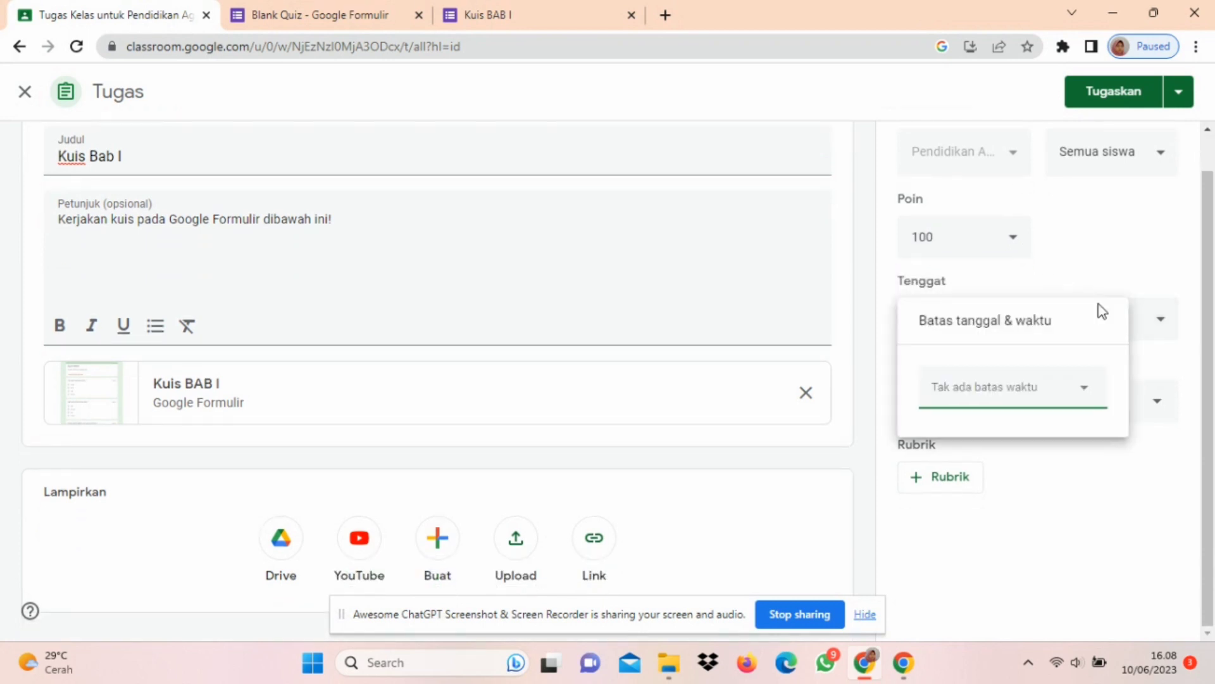
click(1048, 396)
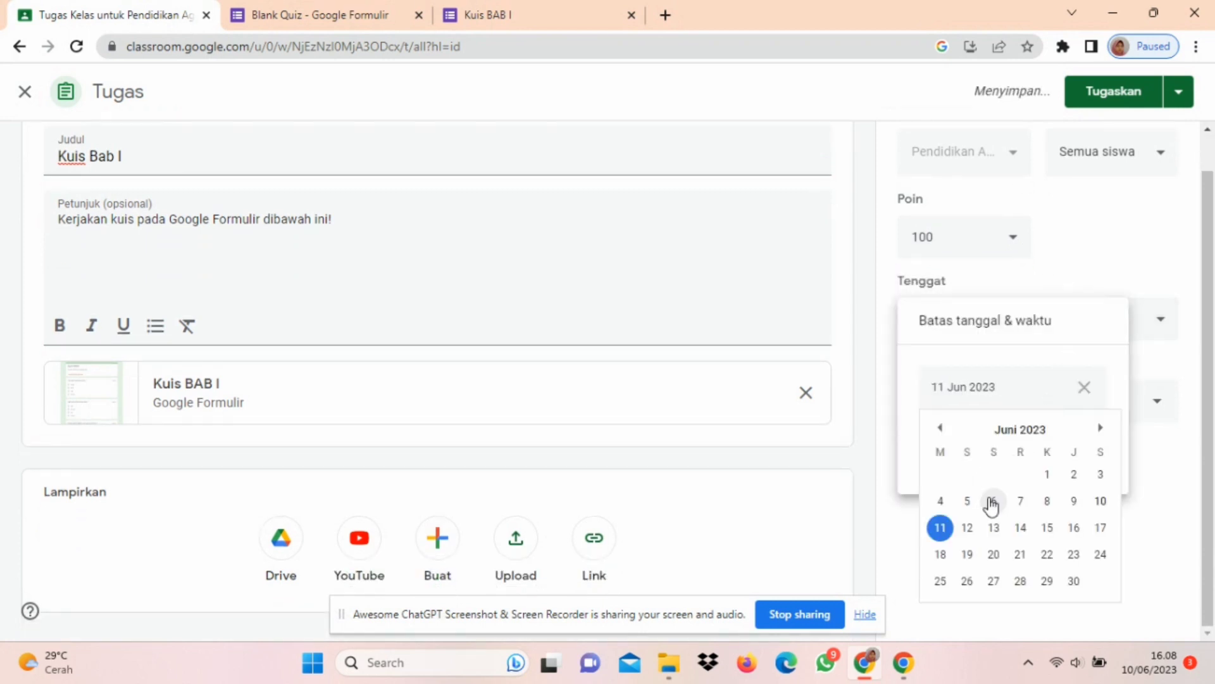
click(970, 527)
click(1008, 453)
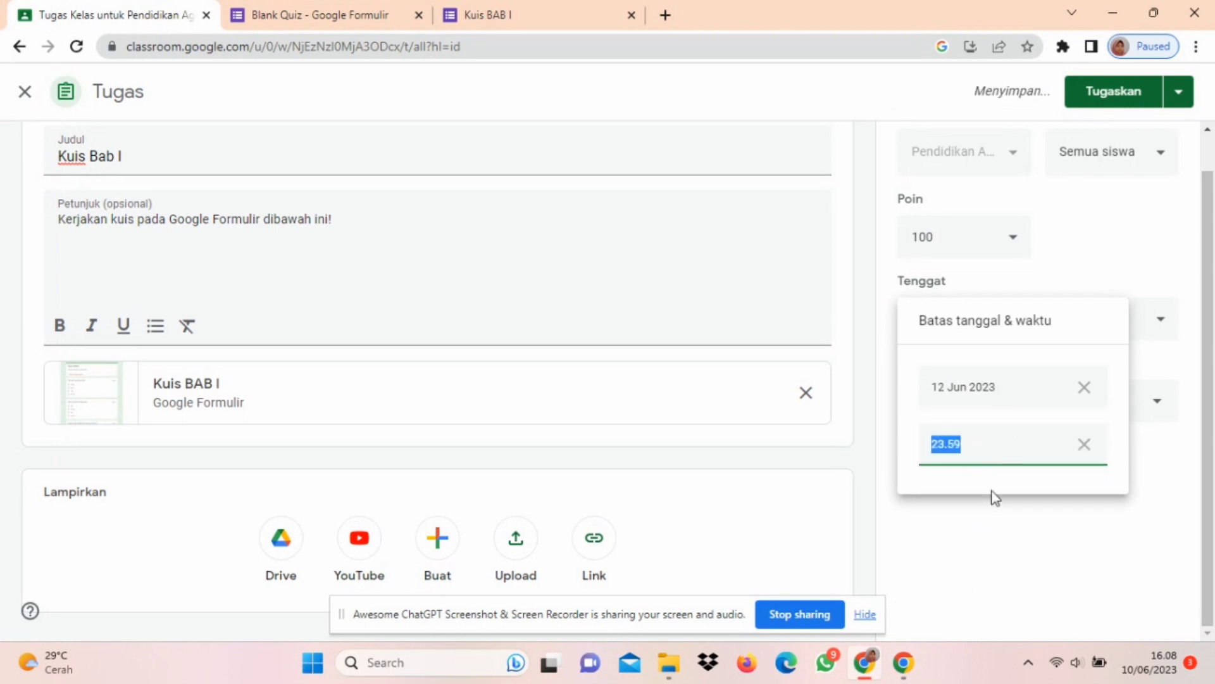
click(993, 531)
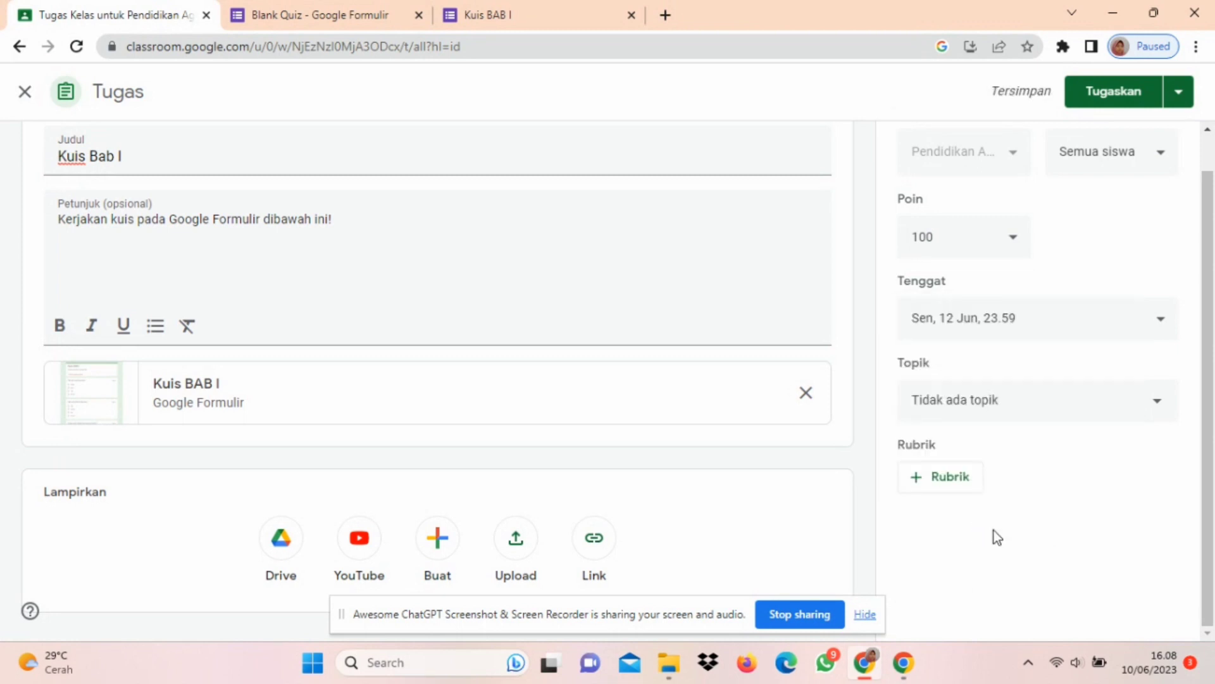
Step: File the Kuis Bab I assignment under the topic Semester Ganjil and assign it to the class
click(1041, 402)
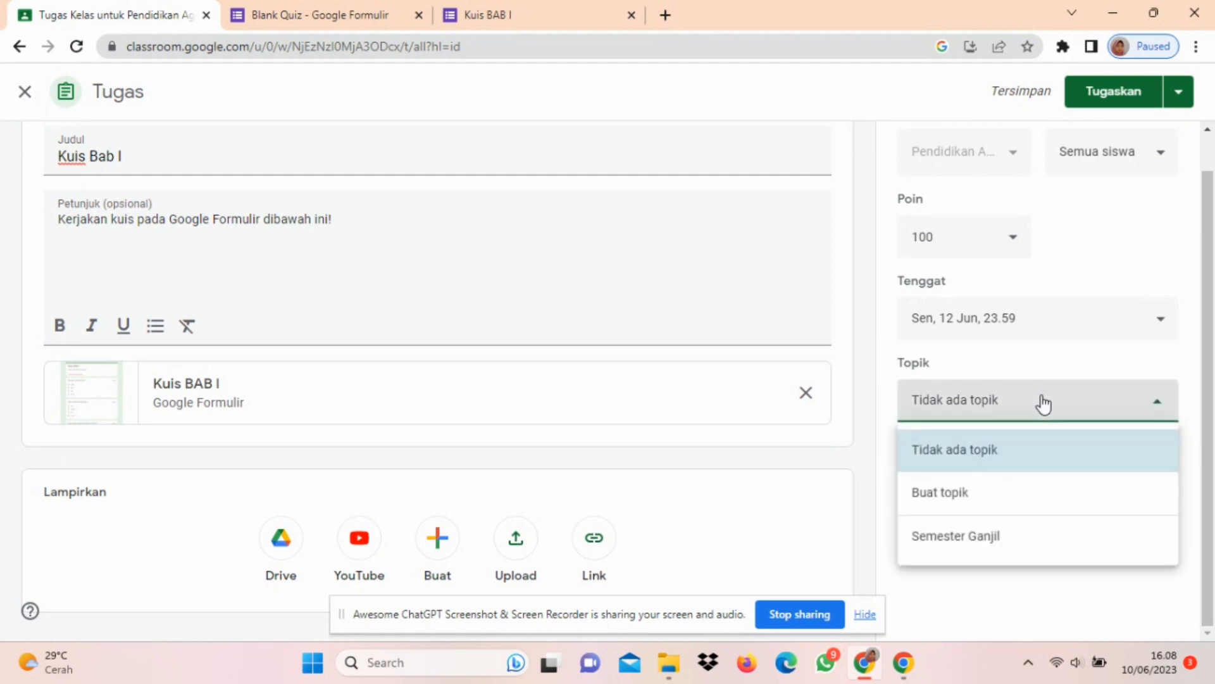
click(1012, 535)
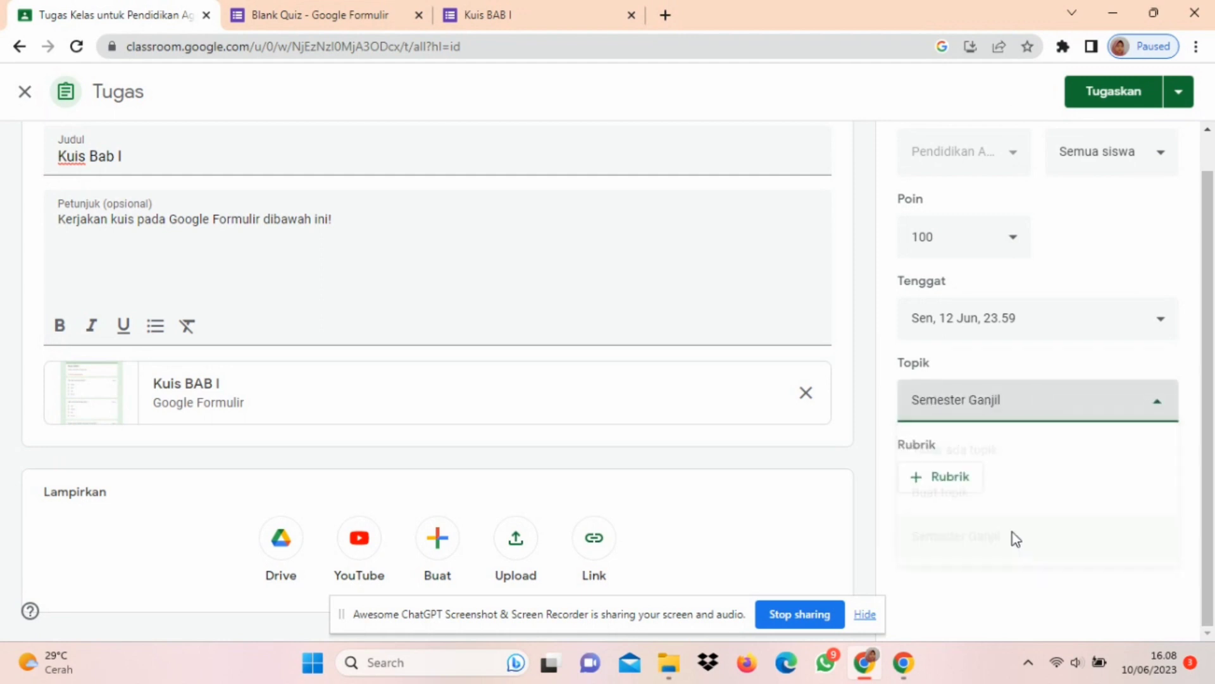
click(1133, 95)
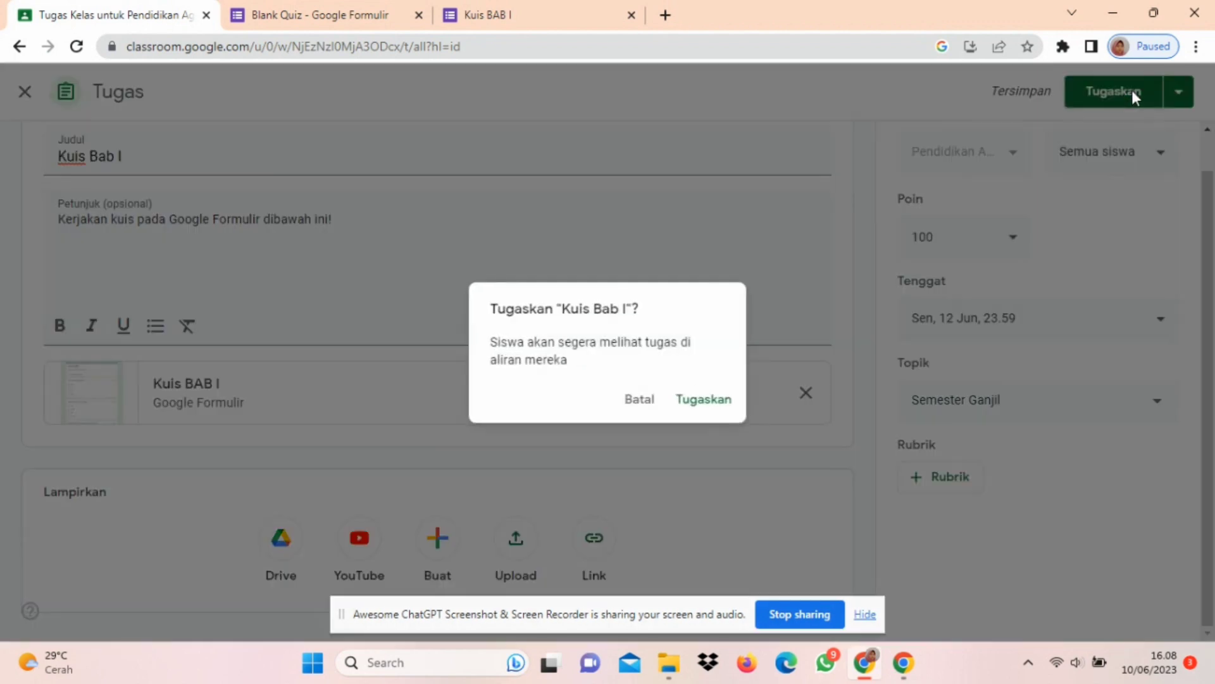
click(724, 393)
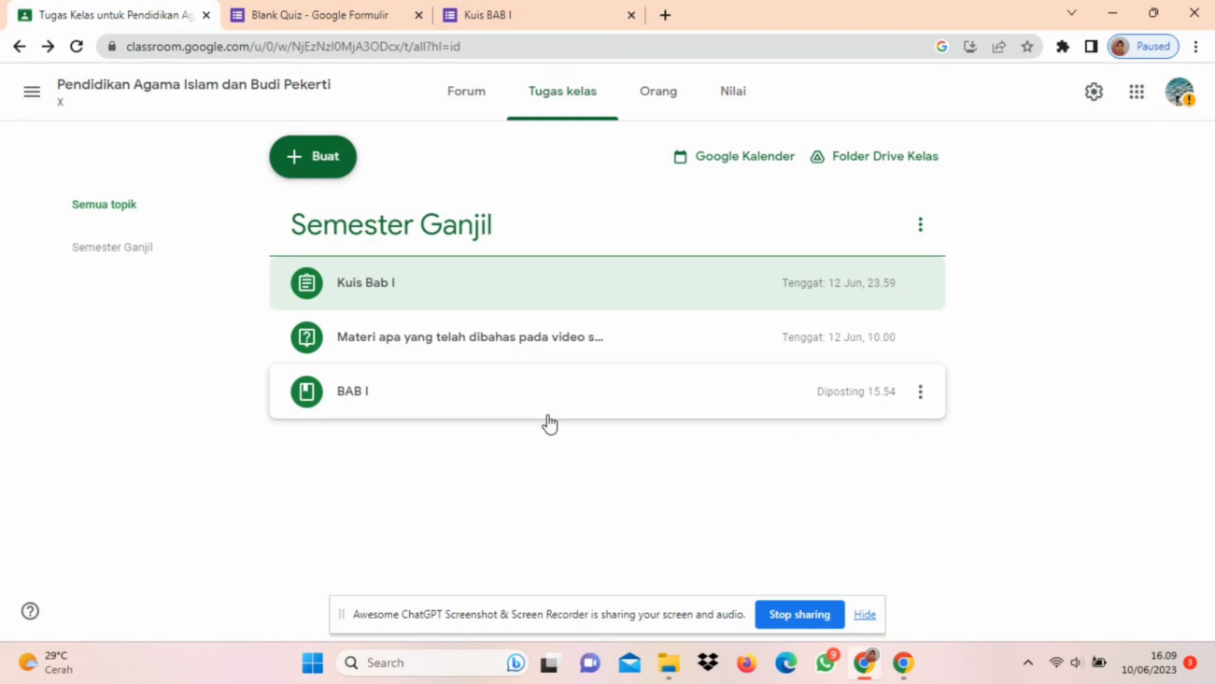
Step: Create an assignment titled Tugas Bab I with the instructions "Buatlah rangkuman materi dari paparan video sebelumnya"
click(328, 158)
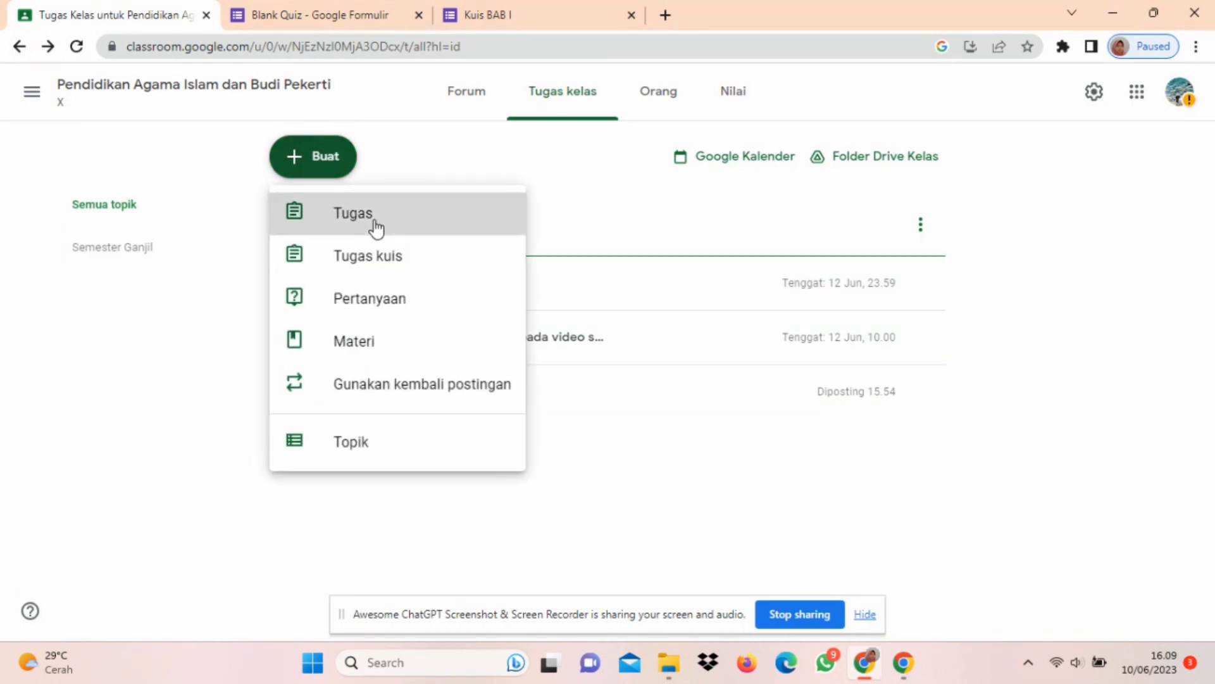
click(354, 213)
text(Tugas Bab I)
click(184, 270)
text(Buatlah rangkuman materi dari paparan video yang telah)
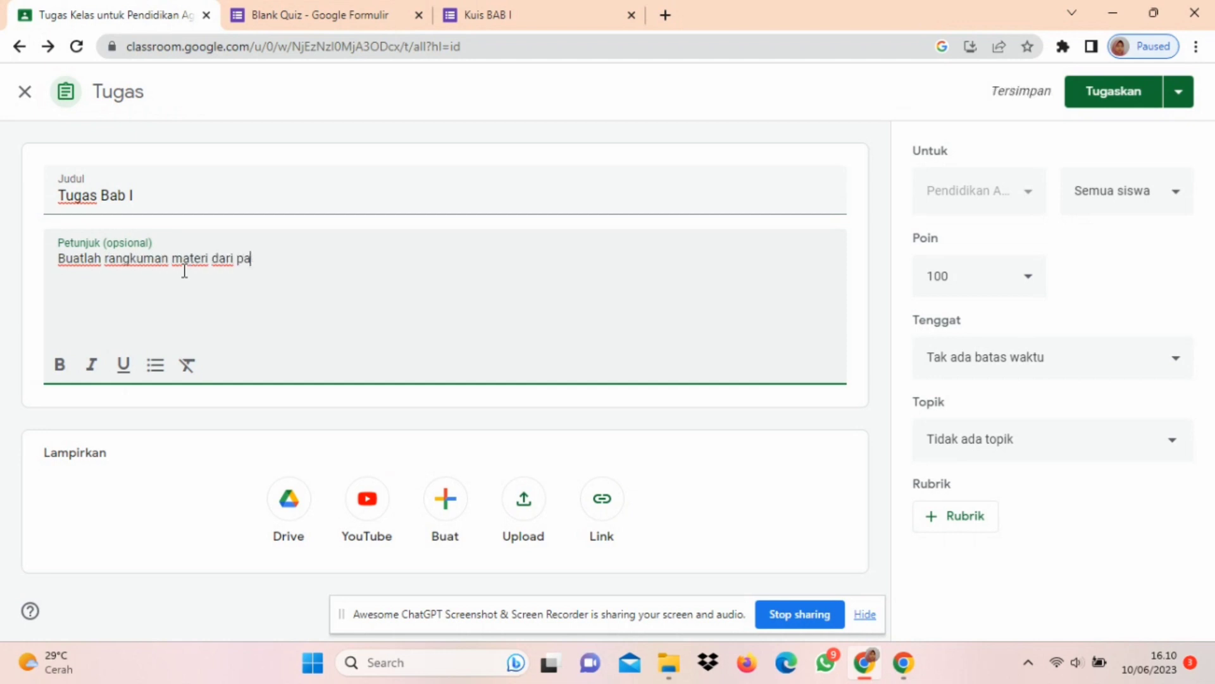
key(BackSpace)
key(BackSpace)
key(BackSpace)
key(BackSpace)
key(BackSpace)
key(BackSpace)
key(BackSpace)
key(BackSpace)
key(BackSpace)
key(BackSpace)
key(BackSpace)
text(sebelumnya)
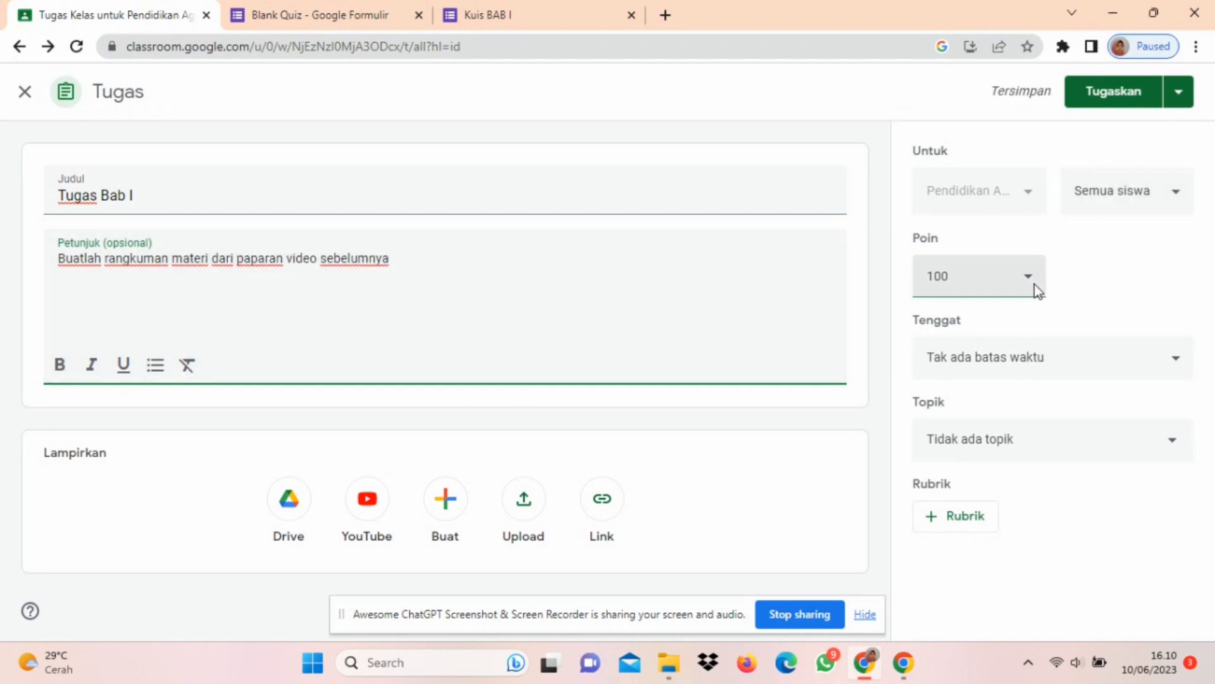
Step: Assign Tugas Bab I under the topic Semester Ganjil with a deadline of 18 Jun 2023 at 23.59
click(1179, 366)
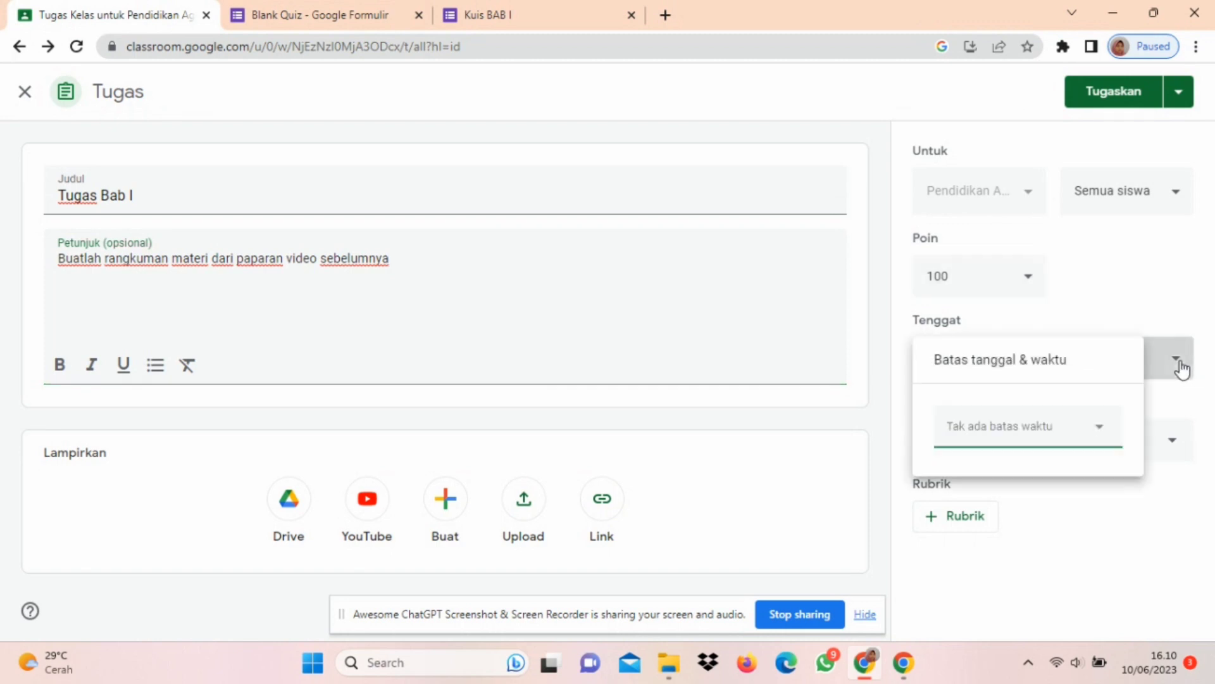
click(1056, 428)
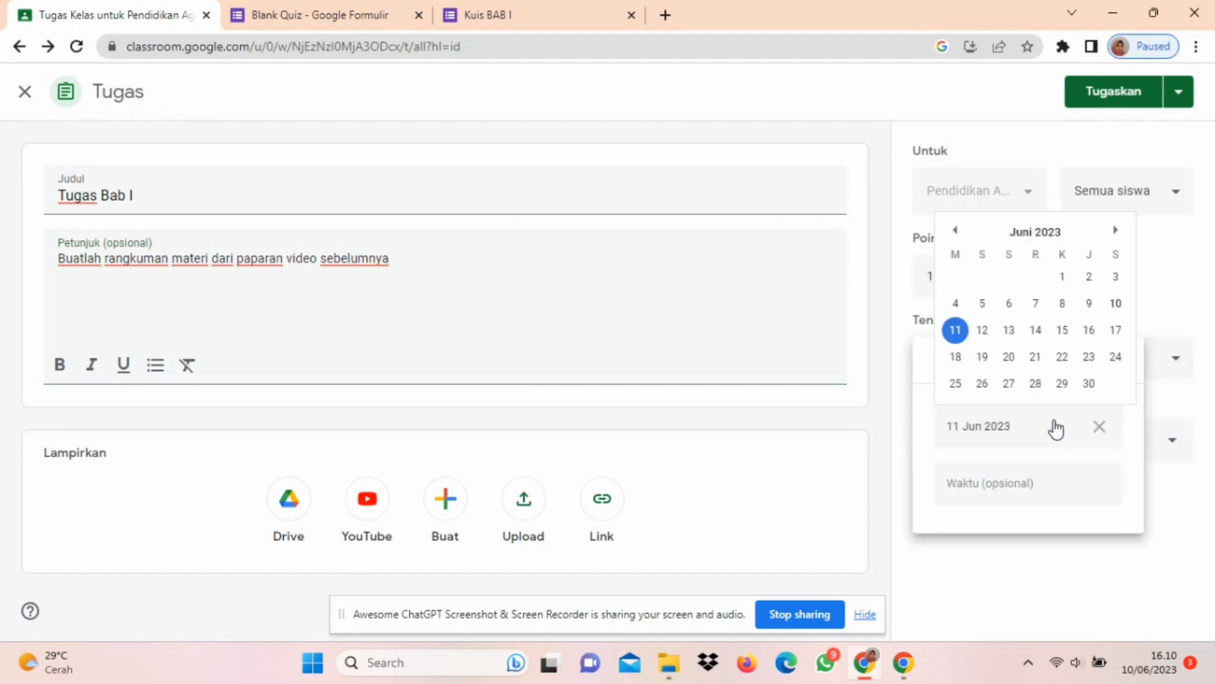
click(989, 359)
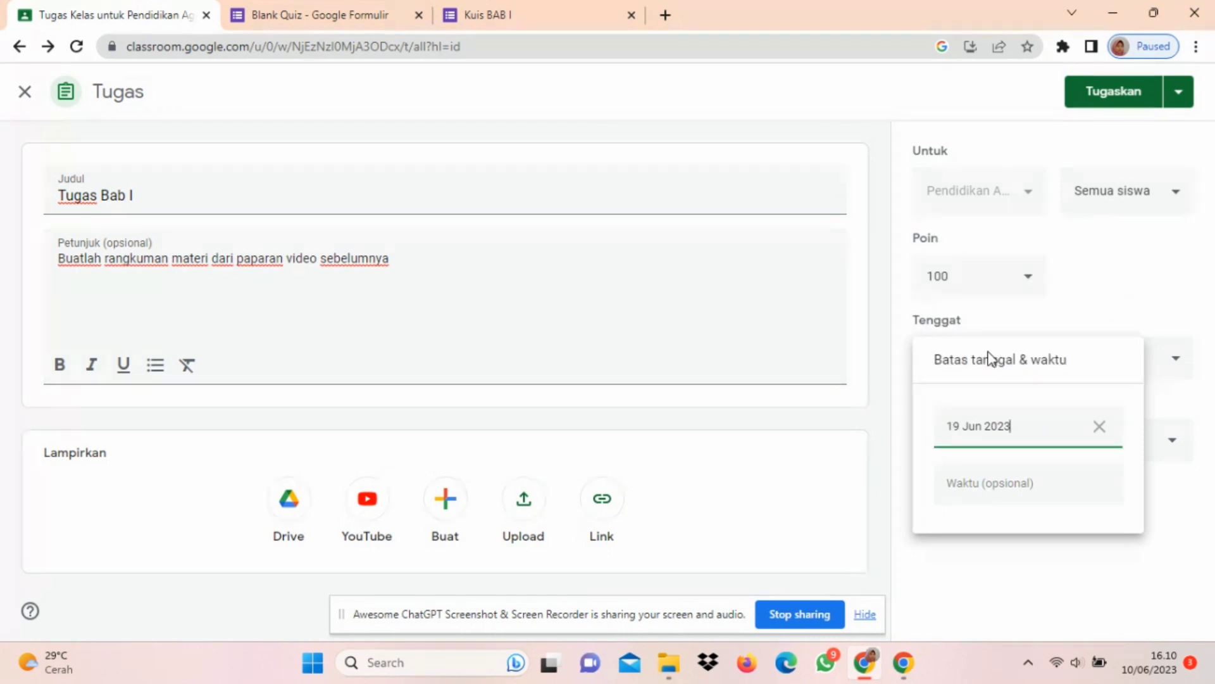
click(1103, 430)
click(1041, 429)
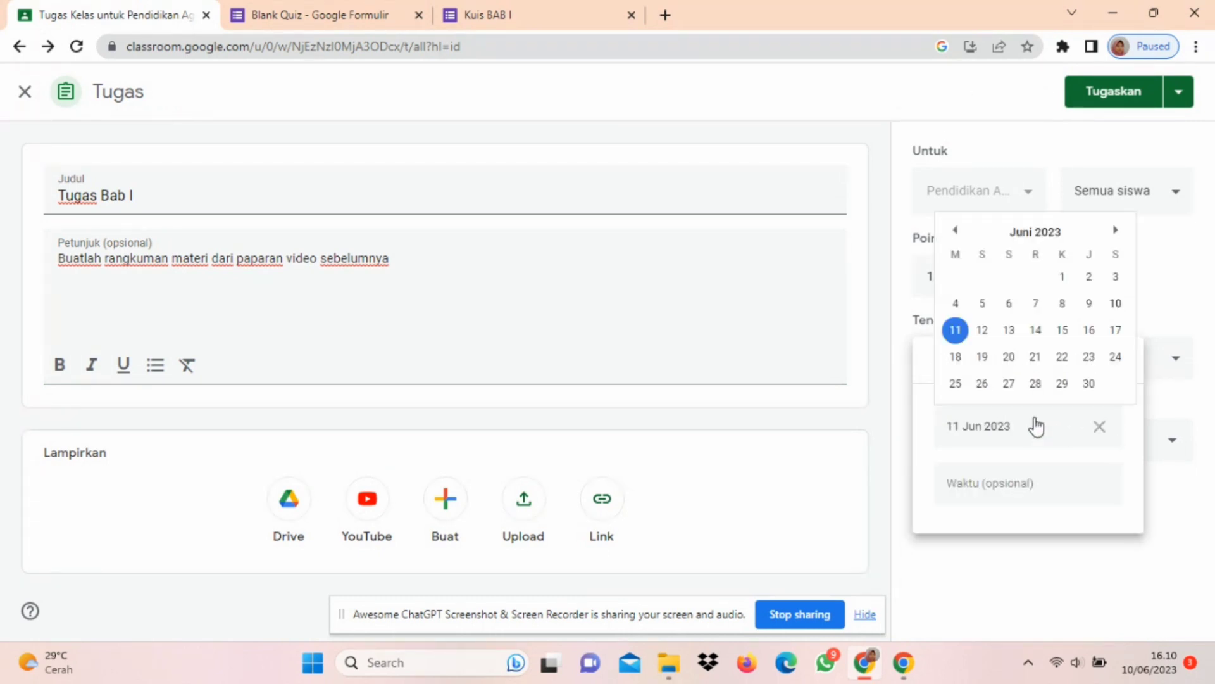
click(957, 357)
click(1008, 484)
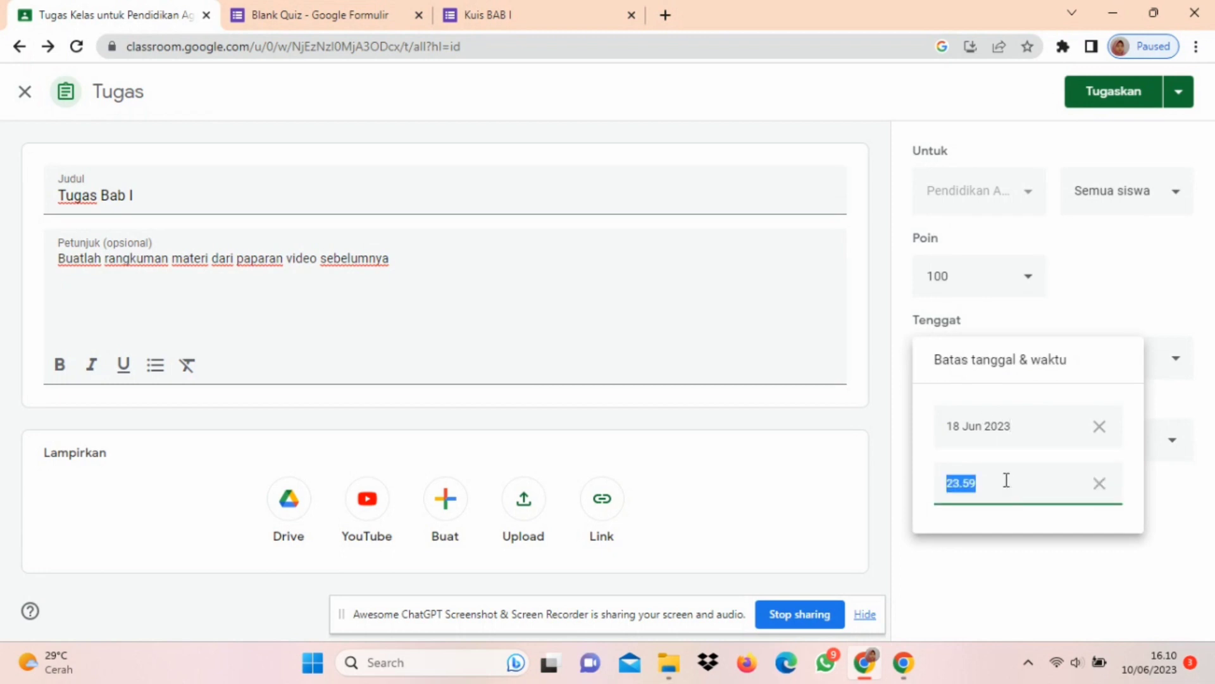
click(1009, 537)
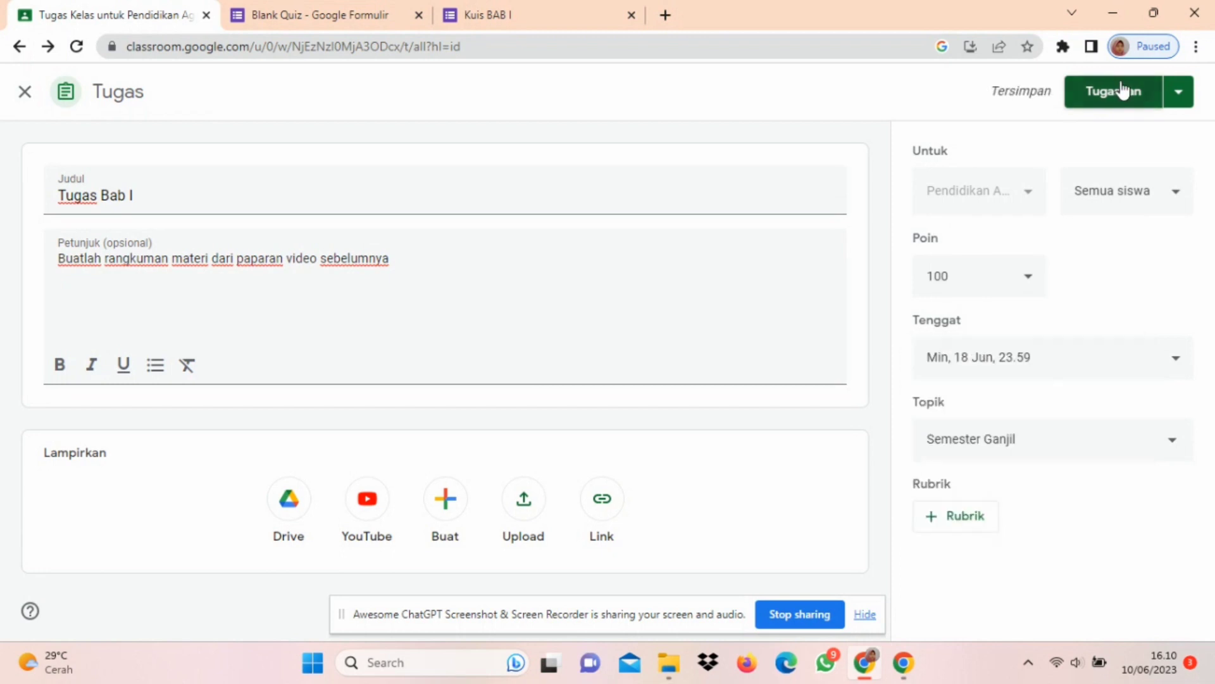
click(1121, 89)
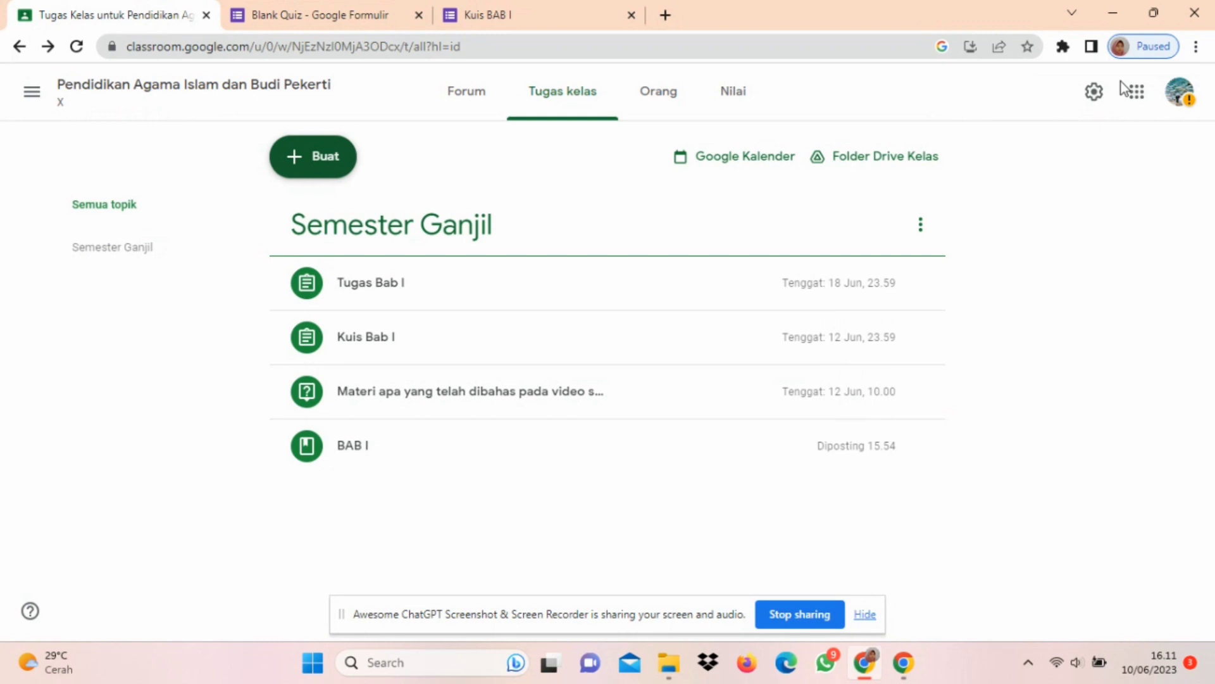
Step: Go to the class list, view the Pendidikan Agama Islam dan Budi Pekerti Forum posts, and dismiss the Forum display tip
click(33, 96)
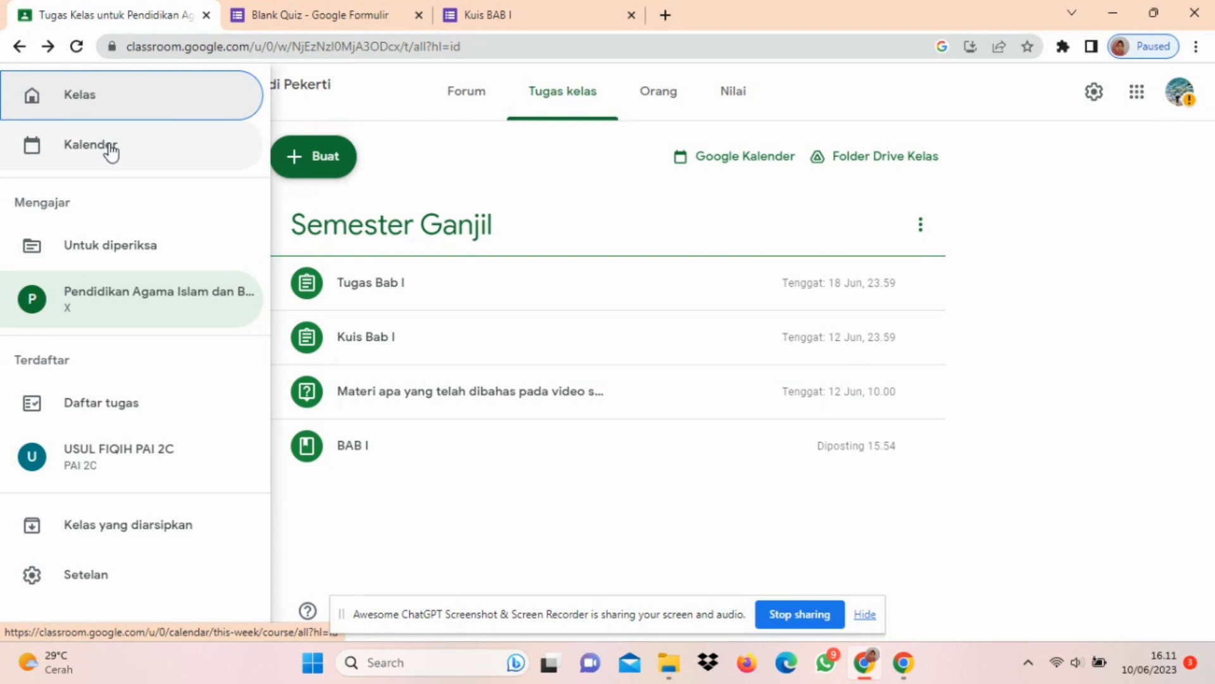
click(111, 103)
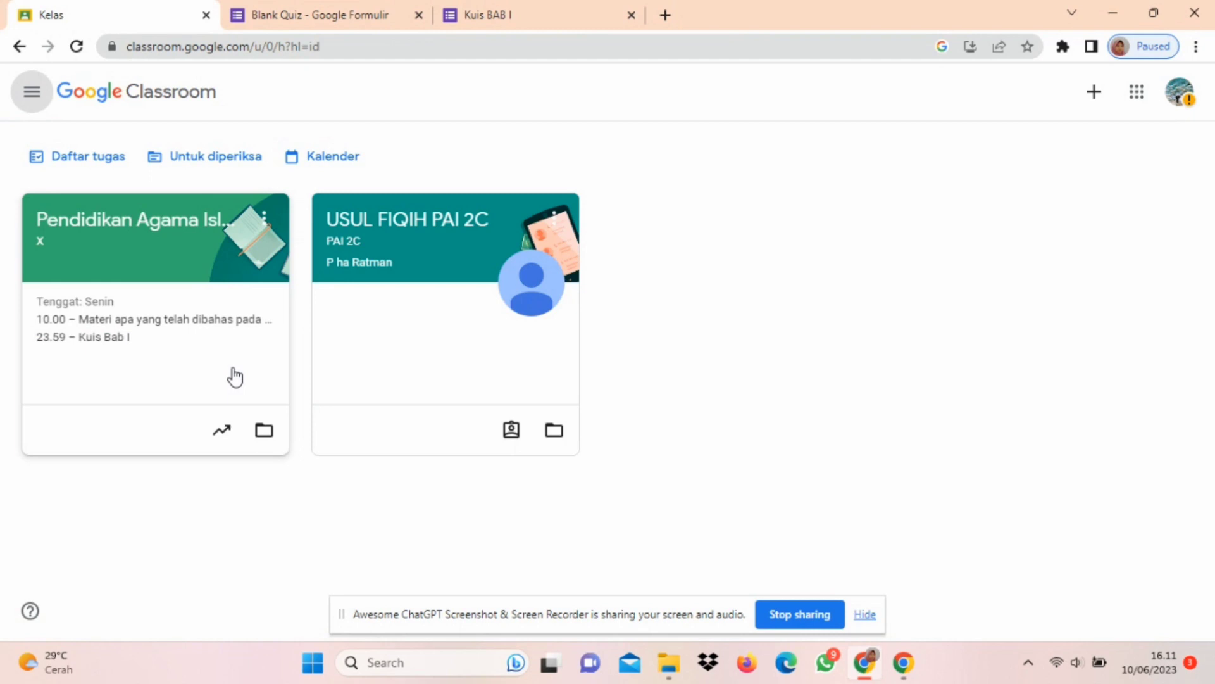
click(202, 248)
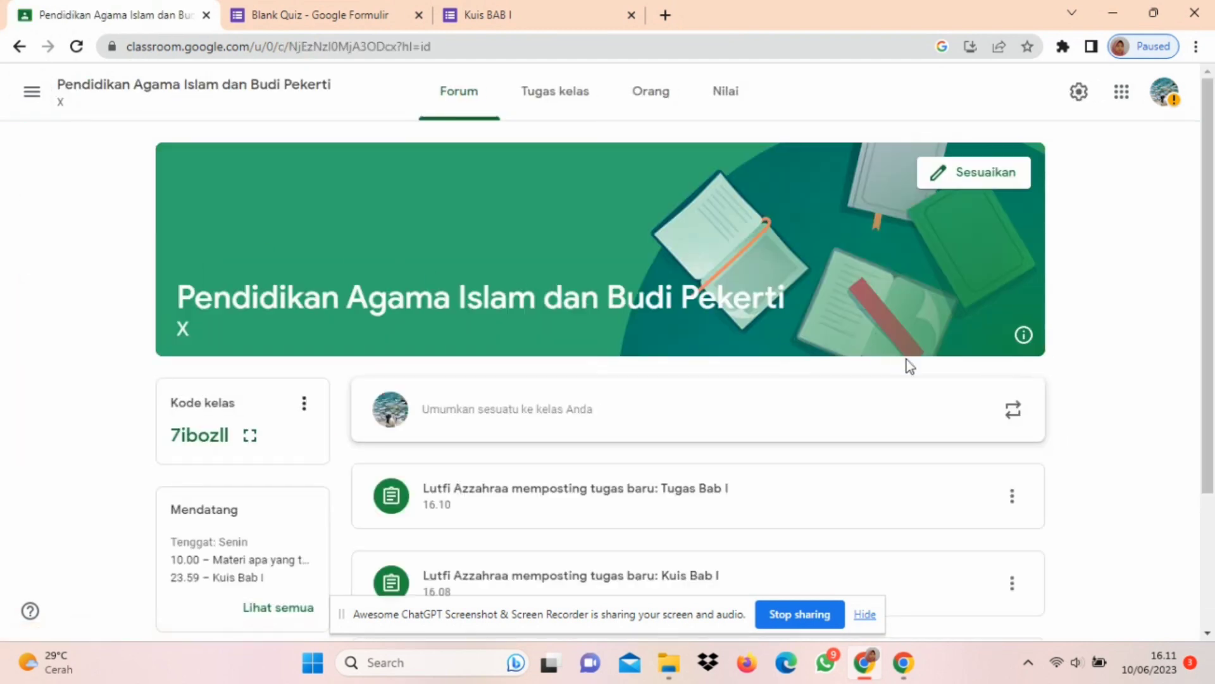
scroll(910, 367, down, 2)
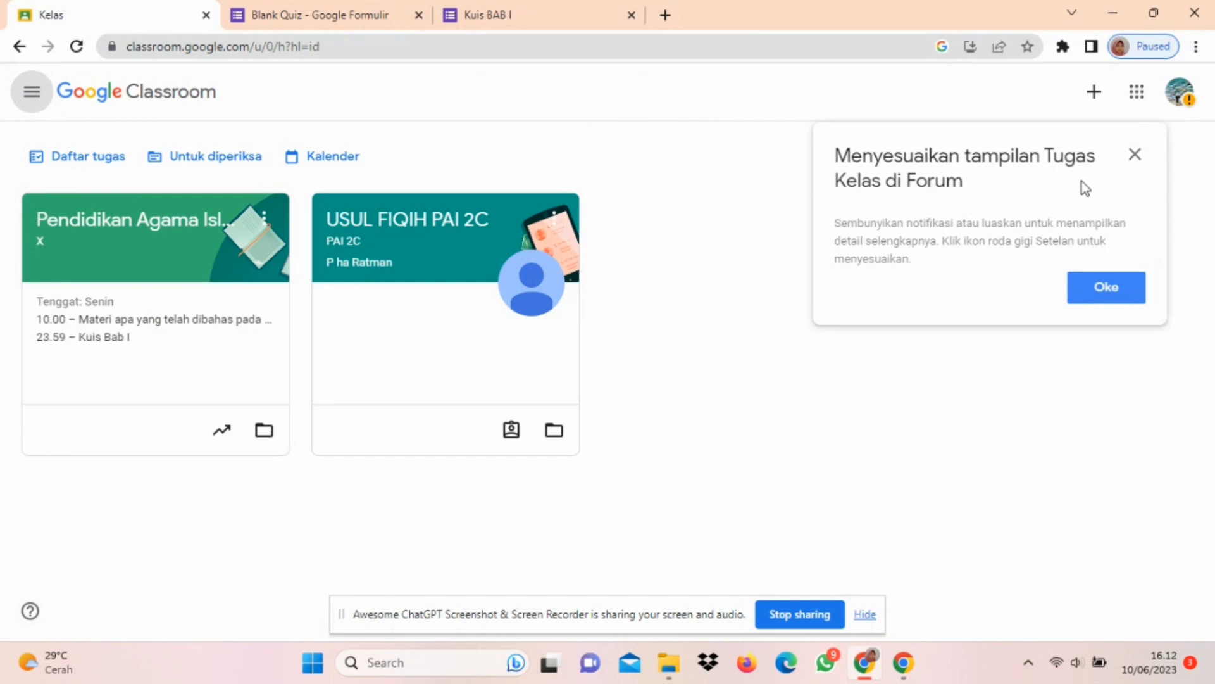
click(1143, 156)
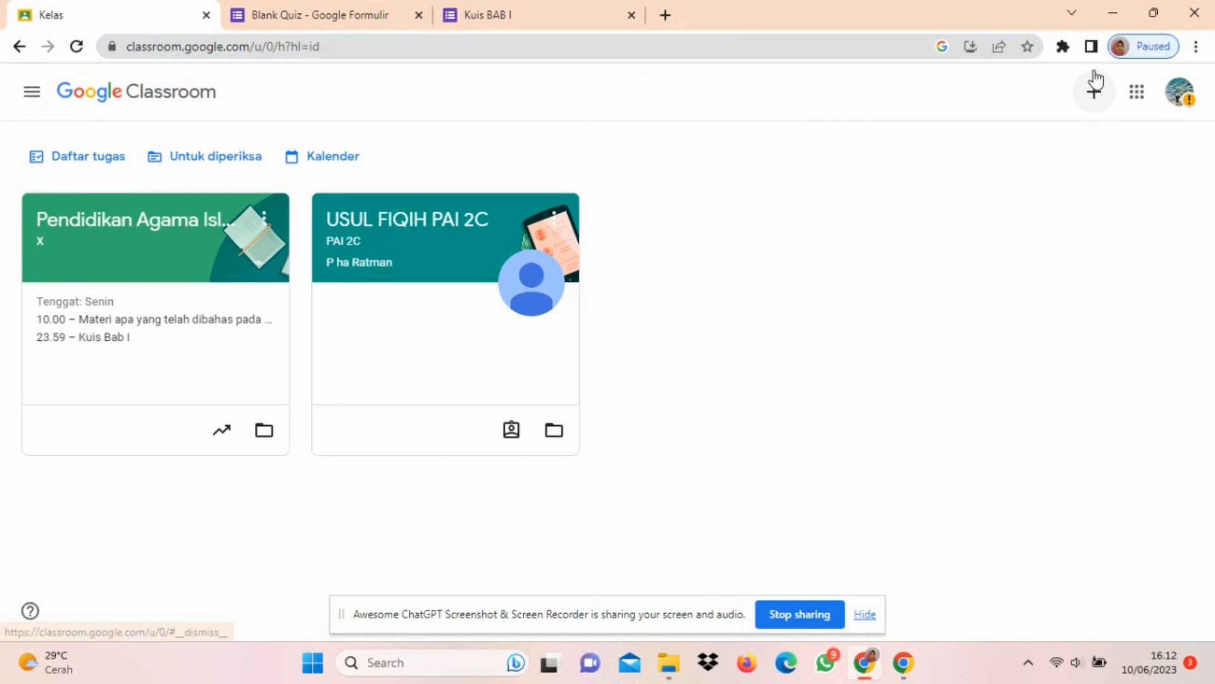